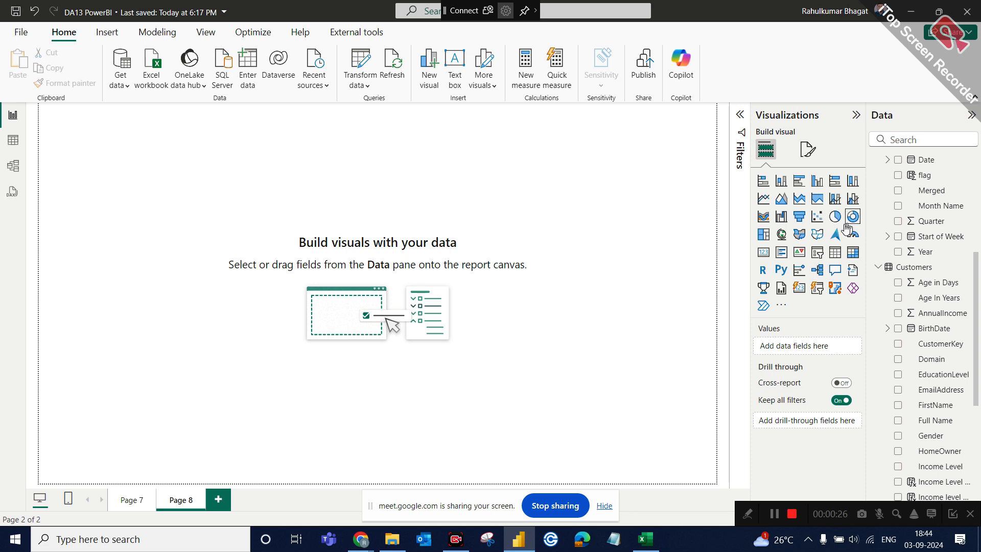
{"action": "scroll", "coordinate": [924, 235], "scroll_direction": "up", "scroll_amount": 2}
{"action": "scroll", "coordinate": [924, 235], "scroll_direction": "up", "scroll_amount": 2}
{"action": "scroll", "coordinate": [923, 235], "scroll_direction": "down", "scroll_amount": 3}
{"action": "scroll", "coordinate": [924, 235], "scroll_direction": "down", "scroll_amount": 2}
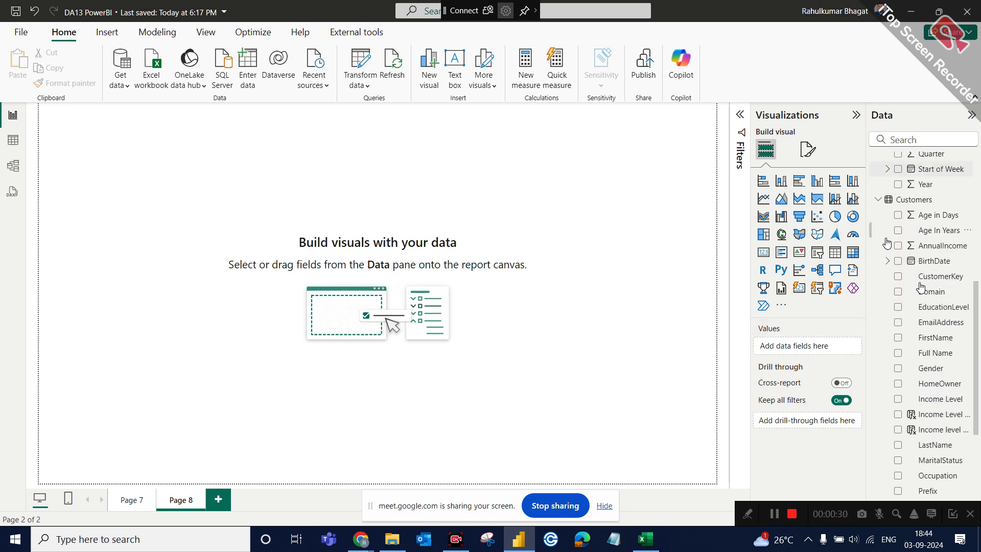
{"action": "scroll", "coordinate": [925, 326], "scroll_direction": "down", "scroll_amount": 3}
{"action": "scroll", "coordinate": [924, 326], "scroll_direction": "up", "scroll_amount": 3}
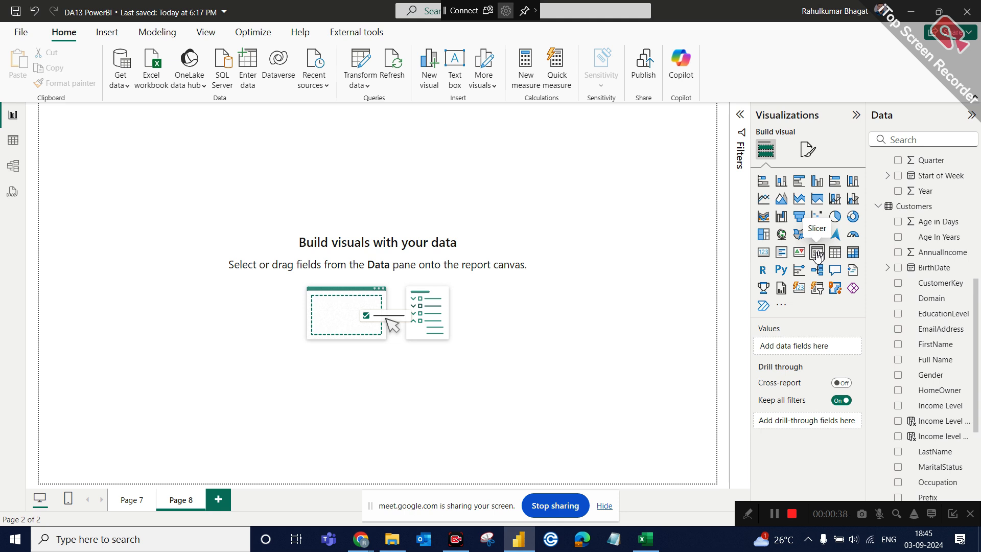
Step: Add a slicer near the upper left of the report page and populate it with Country from the Territories table
{"action": "left_click", "coordinate": [817, 253]}
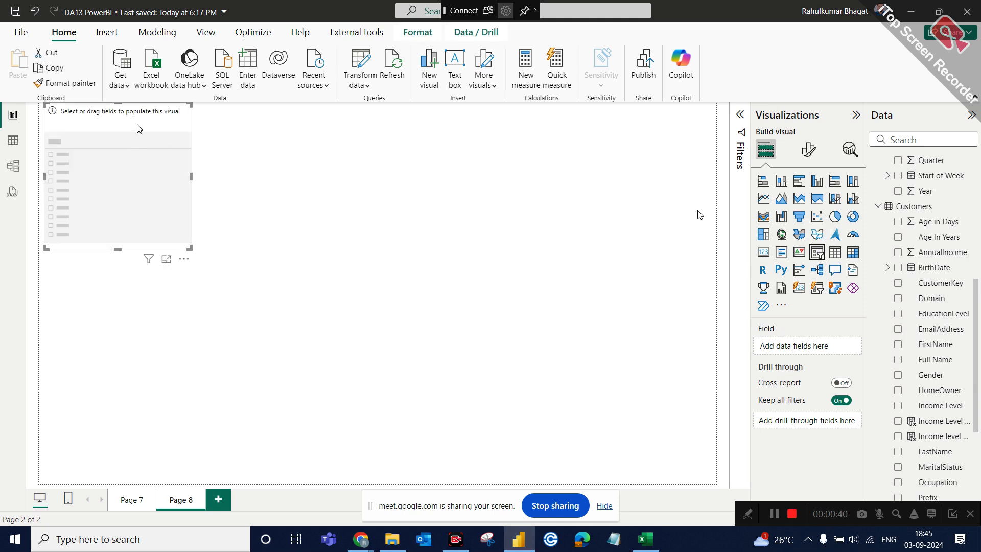
{"action": "left_click_drag", "start_coordinate": [141, 126], "coordinate": [185, 141]}
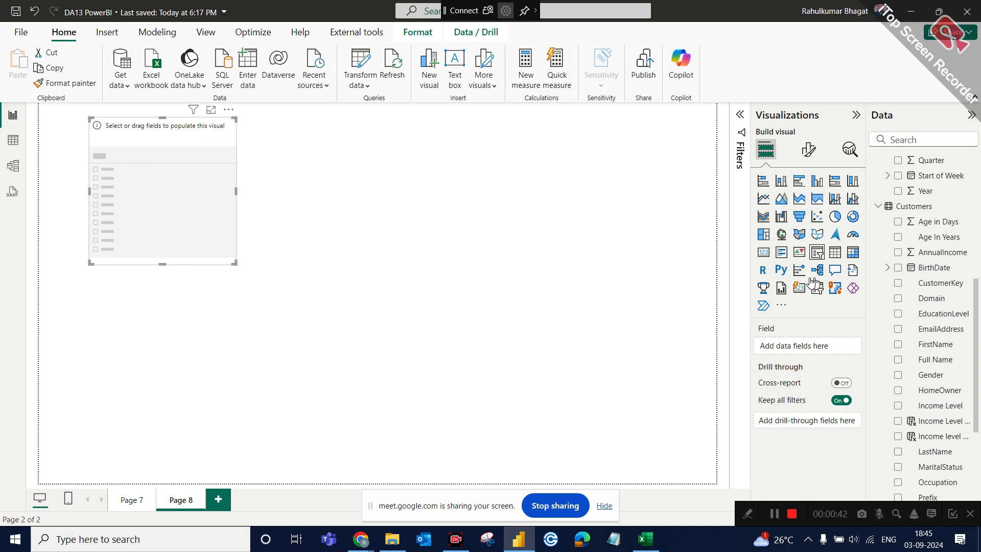
{"action": "scroll", "coordinate": [915, 304], "scroll_direction": "down", "scroll_amount": 3}
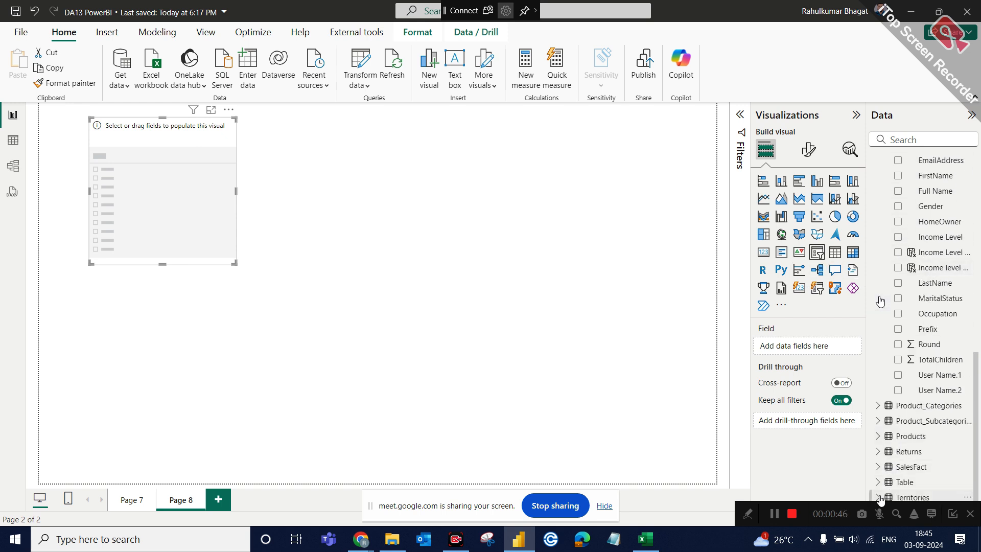
{"action": "left_click", "coordinate": [878, 497]}
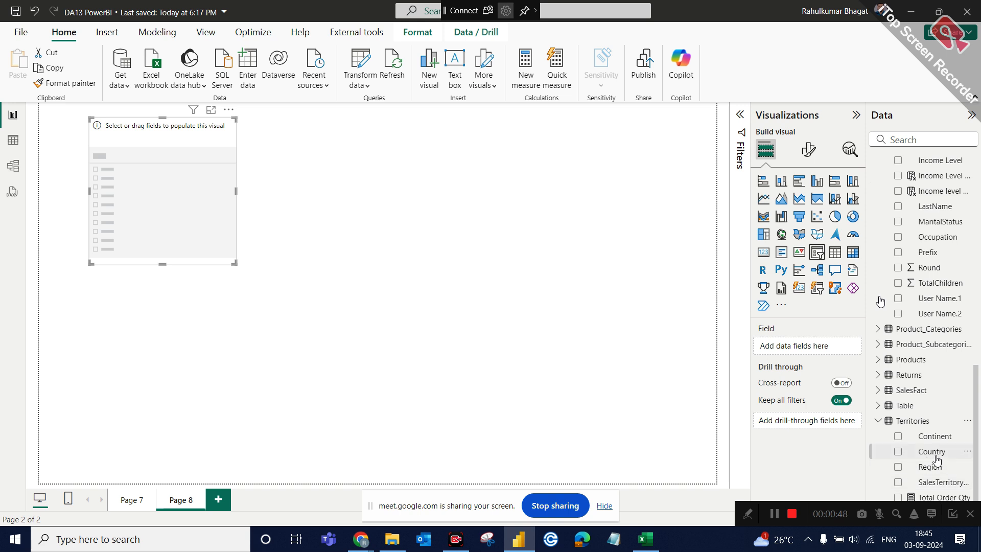
{"action": "left_click_drag", "start_coordinate": [935, 457], "coordinate": [824, 350]}
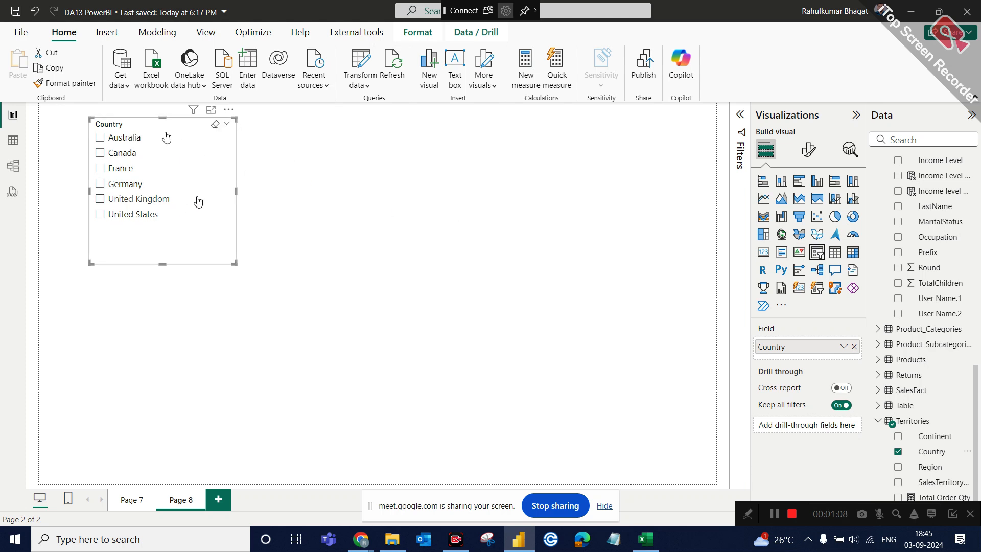
Step: Switch to the Google Meet call and admit the participant waiting to join
{"action": "mouse_move", "coordinate": [360, 540]}
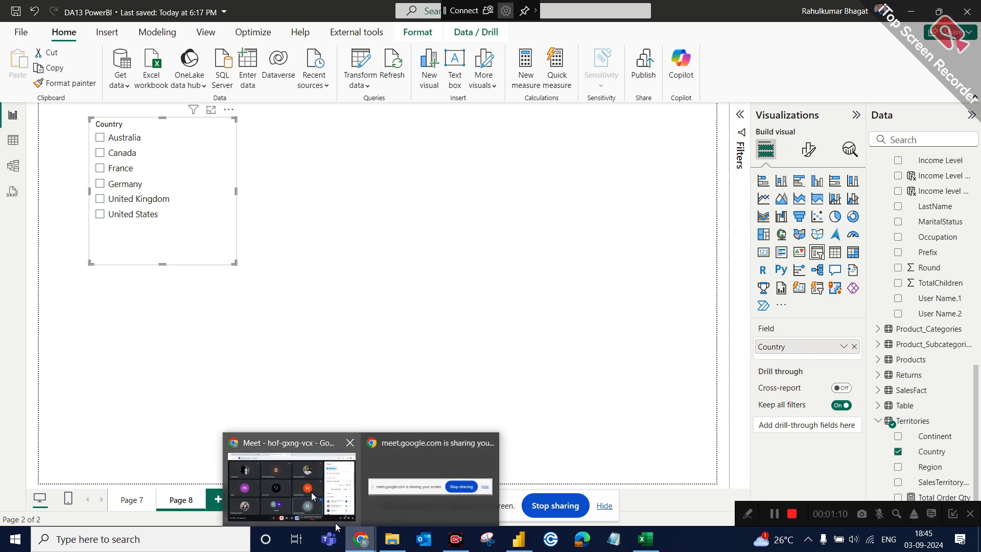
{"action": "left_click", "coordinate": [336, 523]}
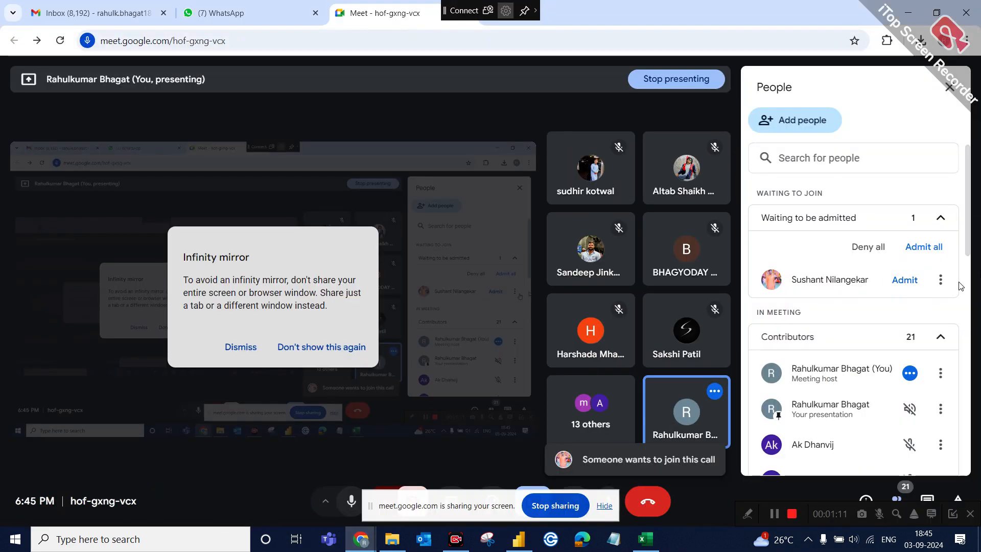
{"action": "left_click", "coordinate": [906, 280]}
Step: Switch to Excel, close the BRS Sheet workbook, and return to the Power BI report
{"action": "left_click", "coordinate": [644, 539]}
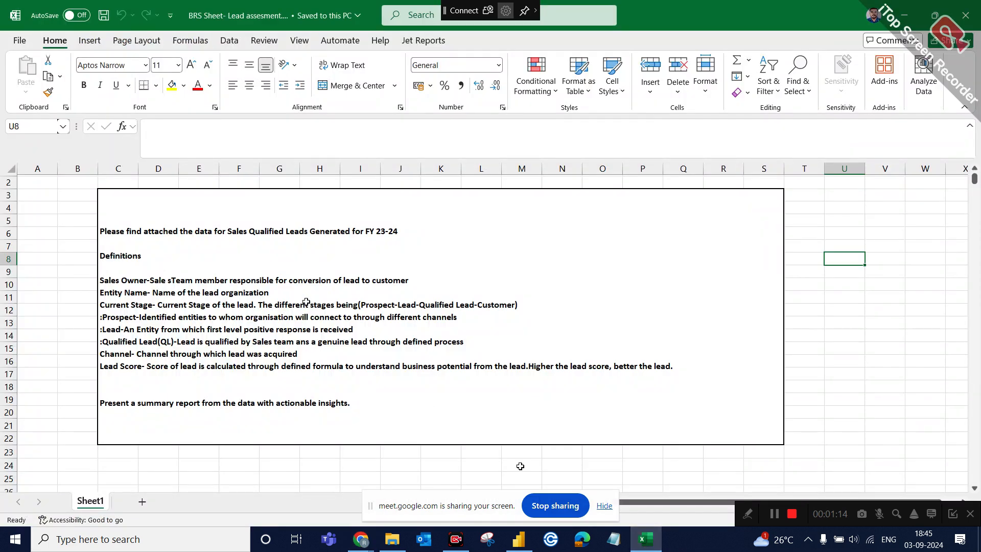
{"action": "left_click", "coordinate": [965, 16]}
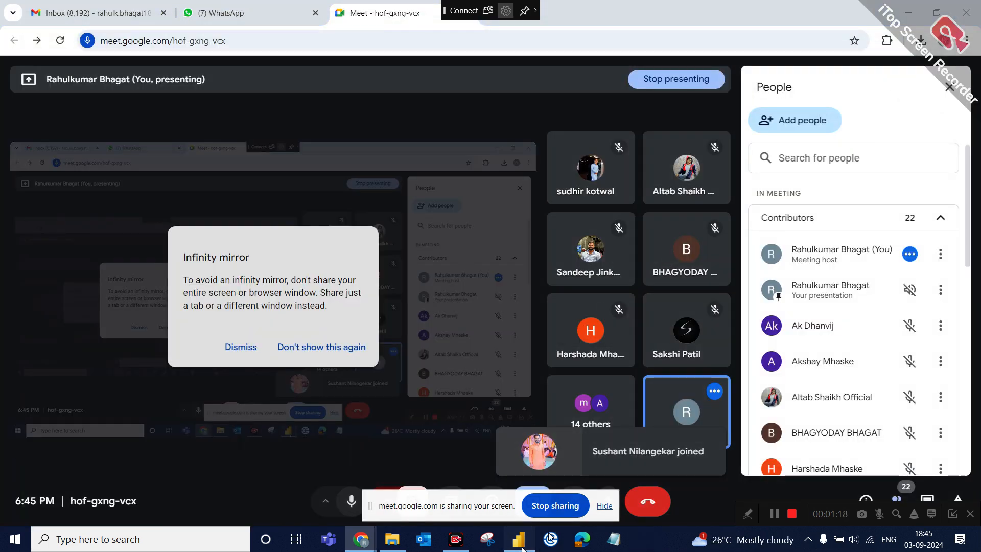
{"action": "left_click", "coordinate": [519, 539]}
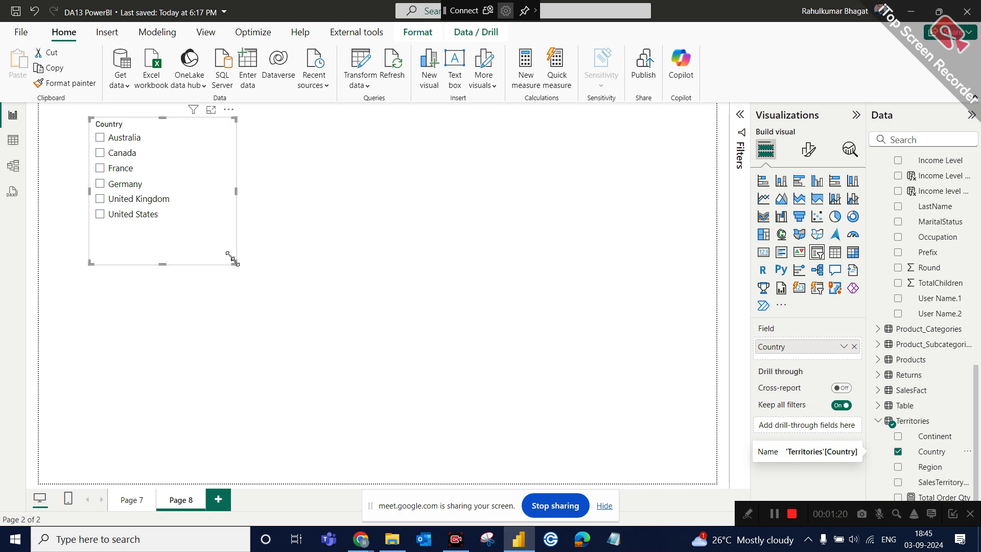
Step: Shrink the Country slicer to fit its list and place a second, empty slicer beside it
{"action": "left_click_drag", "start_coordinate": [234, 260], "coordinate": [180, 245]}
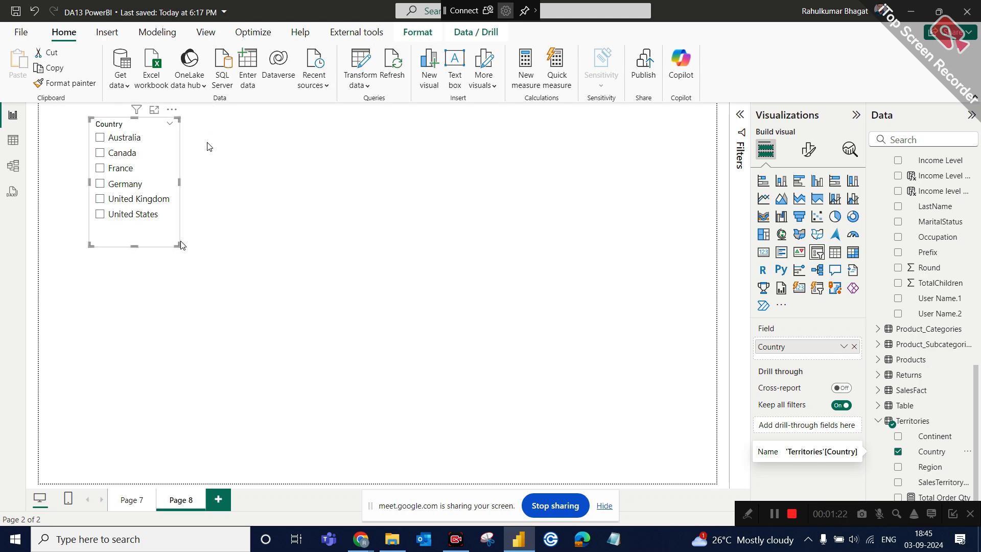
{"action": "left_click", "coordinate": [182, 246]}
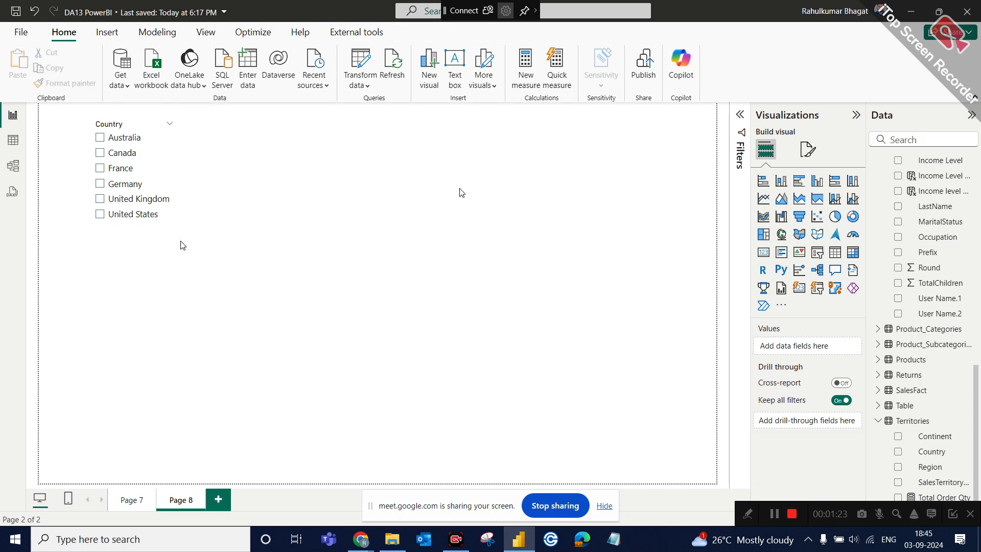
{"action": "left_click", "coordinate": [816, 254]}
{"action": "left_click_drag", "start_coordinate": [147, 290], "coordinate": [336, 130]}
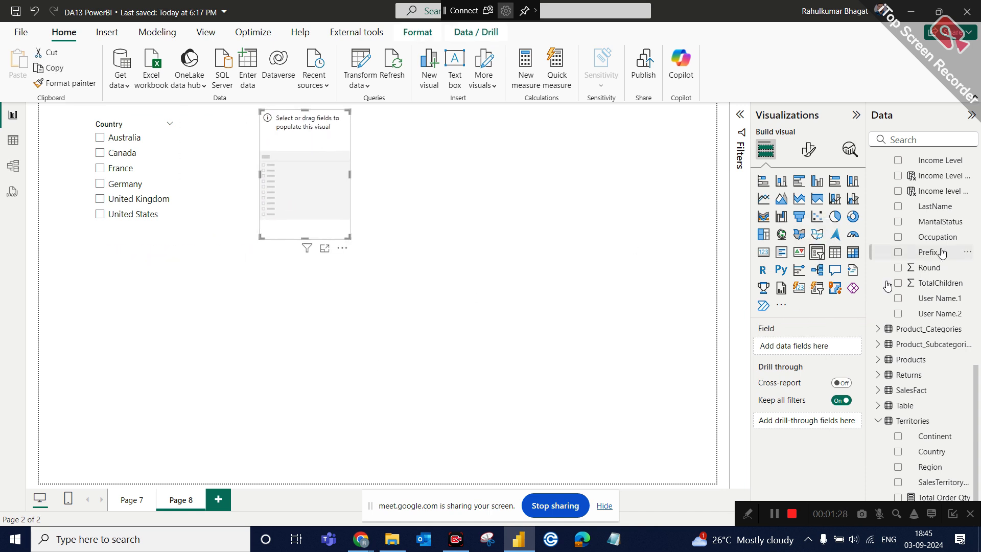
Step: Try the Calendar table's Date field in the empty slicer, then replace it with the Year field
{"action": "scroll", "coordinate": [886, 286], "scroll_direction": "up", "scroll_amount": 2}
{"action": "scroll", "coordinate": [887, 286], "scroll_direction": "up", "scroll_amount": 8}
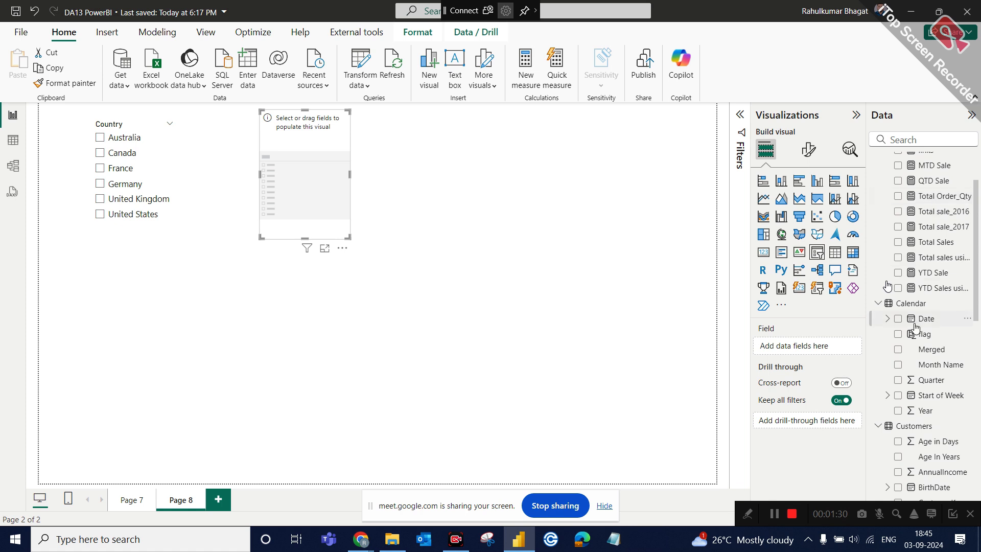
{"action": "left_click_drag", "start_coordinate": [919, 326], "coordinate": [810, 351]}
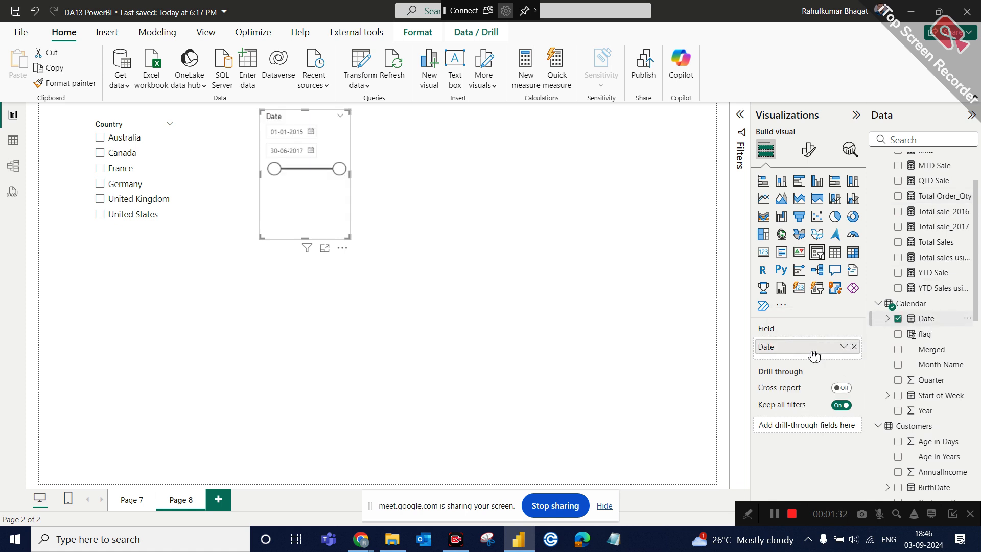
{"action": "left_click", "coordinate": [854, 347]}
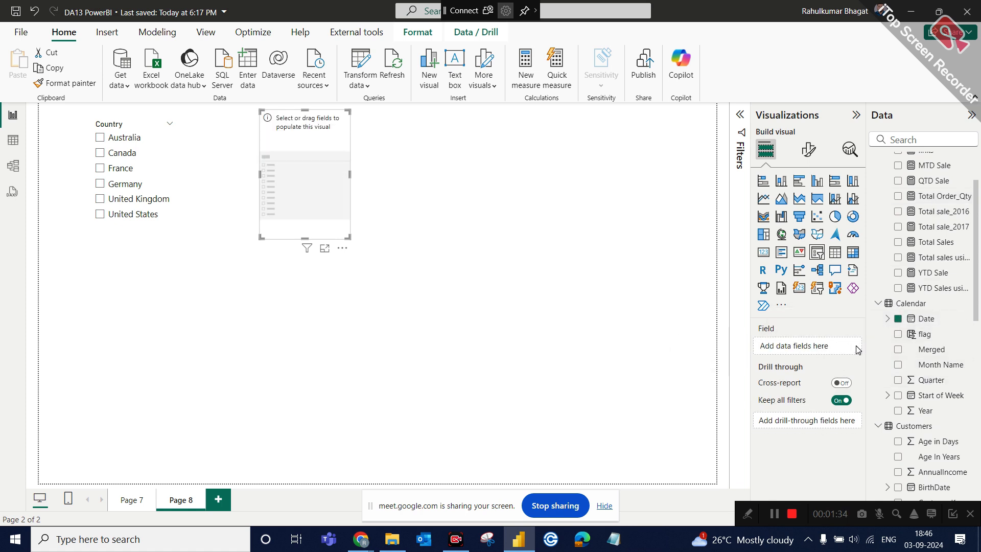
{"action": "left_click_drag", "start_coordinate": [911, 408], "coordinate": [812, 352]}
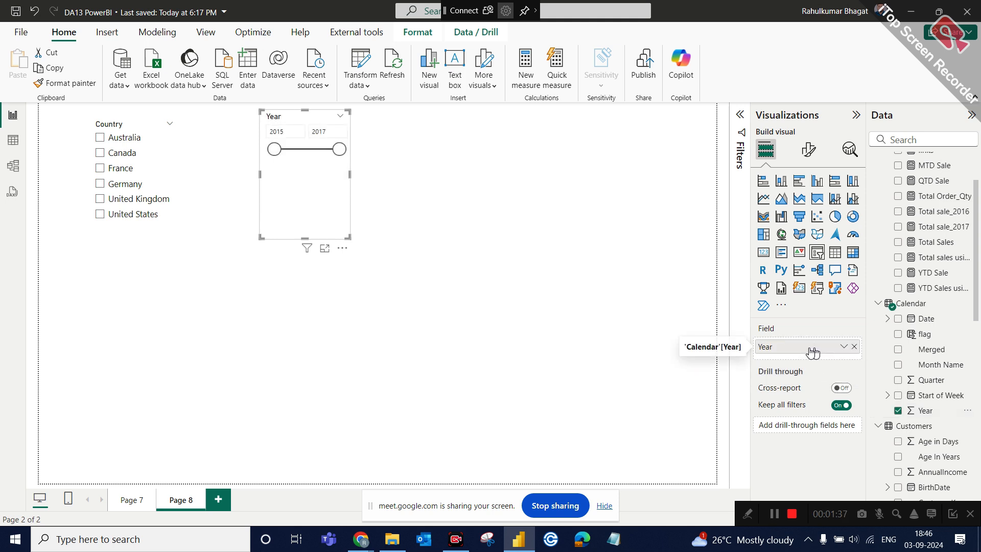
Step: Set the Year slicer's style to Vertical list and shrink the slicer around its values
{"action": "left_click", "coordinate": [809, 149]}
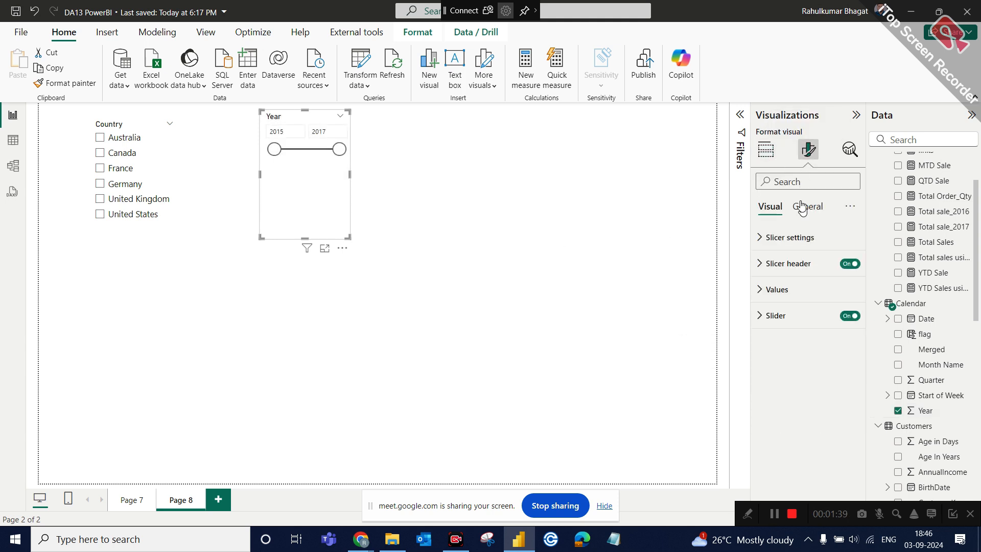
{"action": "left_click", "coordinate": [781, 238]}
{"action": "left_click", "coordinate": [807, 299]}
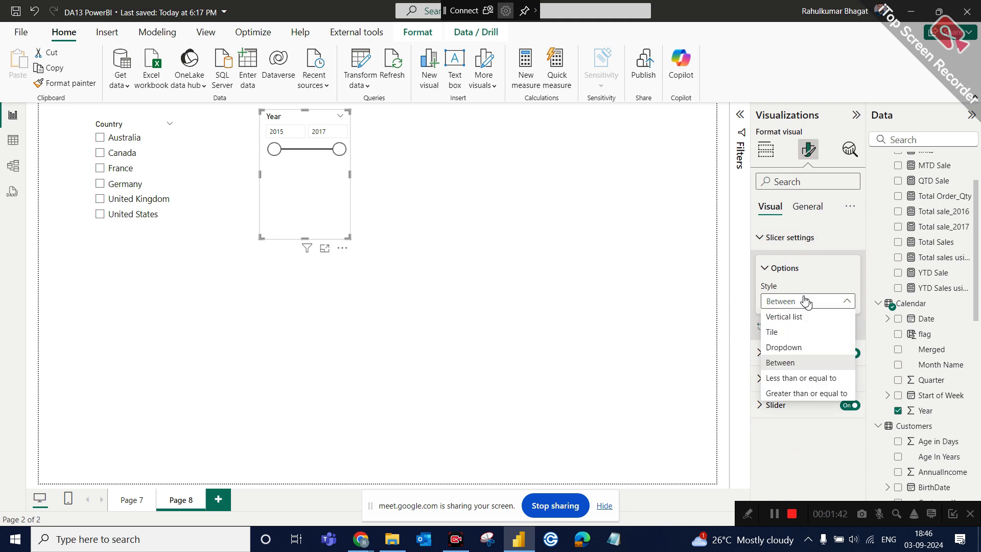
{"action": "left_click", "coordinate": [801, 315]}
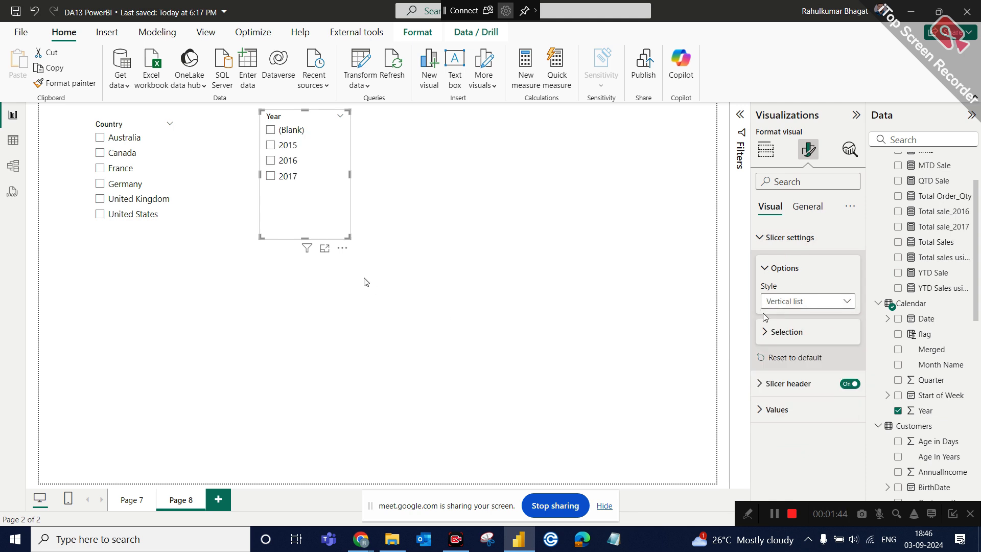
{"action": "left_click_drag", "start_coordinate": [345, 235], "coordinate": [316, 201]}
Step: Filter the Year slicer with basic filtering, including every value except (Blank)
{"action": "left_click", "coordinate": [741, 118]}
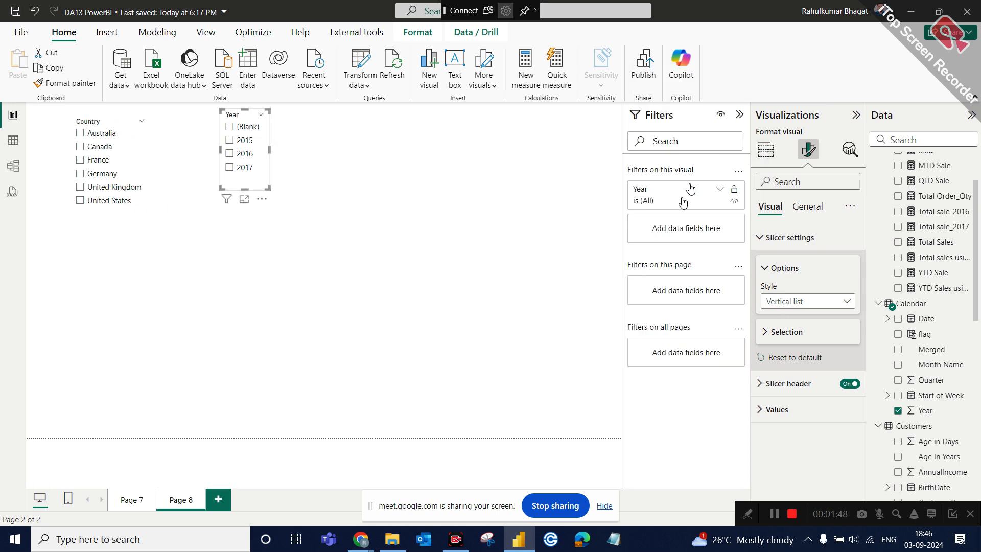
{"action": "left_click", "coordinate": [720, 190]}
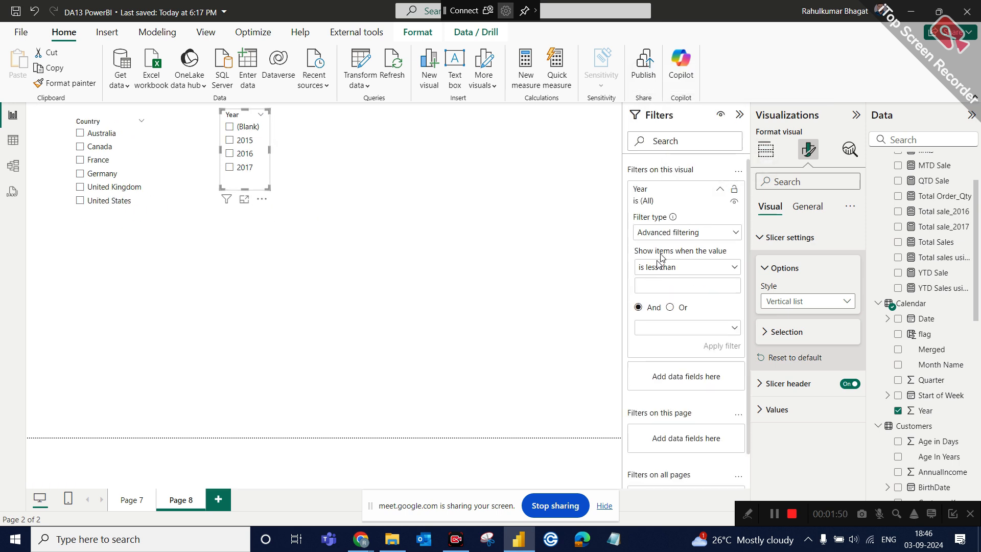
{"action": "left_click", "coordinate": [707, 233]}
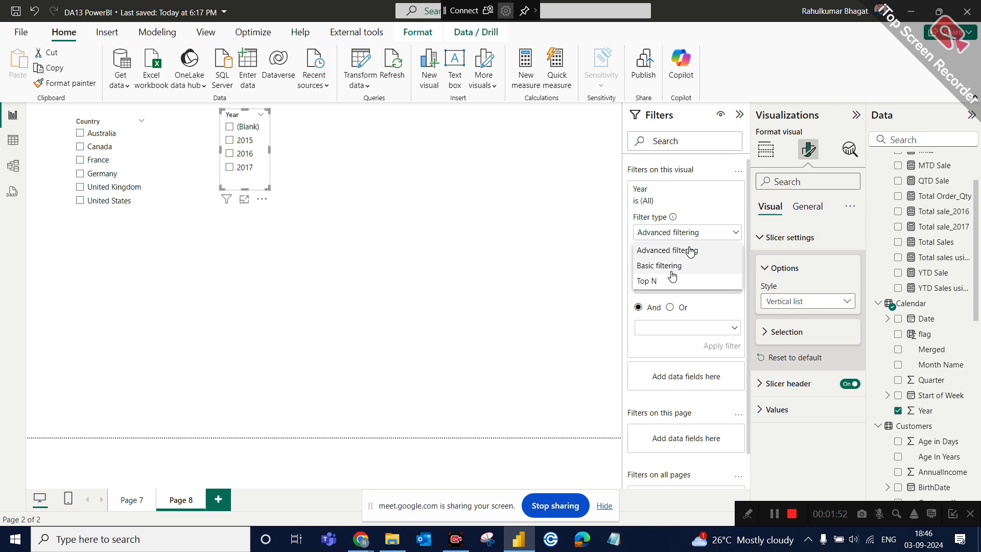
{"action": "left_click", "coordinate": [667, 267]}
{"action": "left_click", "coordinate": [657, 248]}
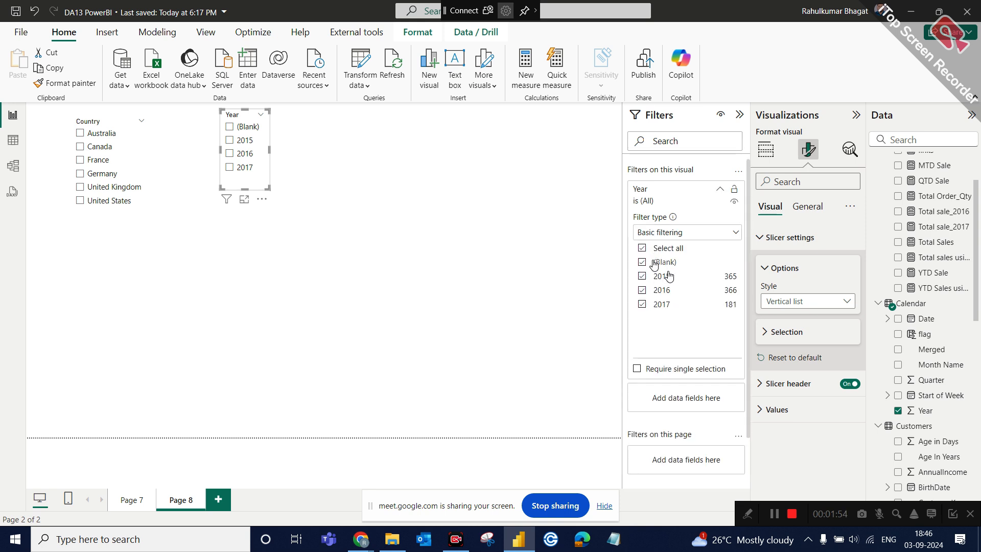
{"action": "left_click", "coordinate": [664, 262]}
{"action": "left_click", "coordinate": [739, 115]}
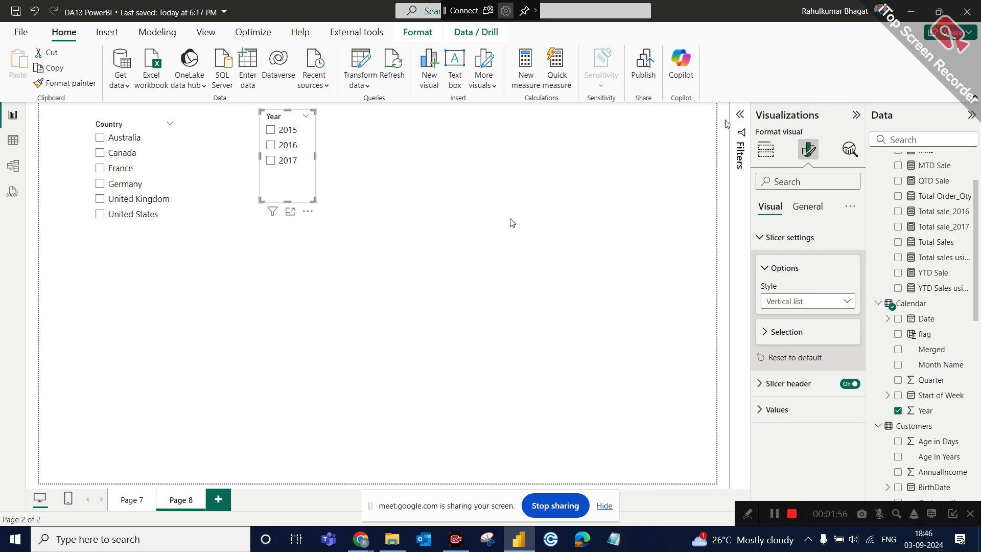
{"action": "left_click", "coordinate": [309, 188]}
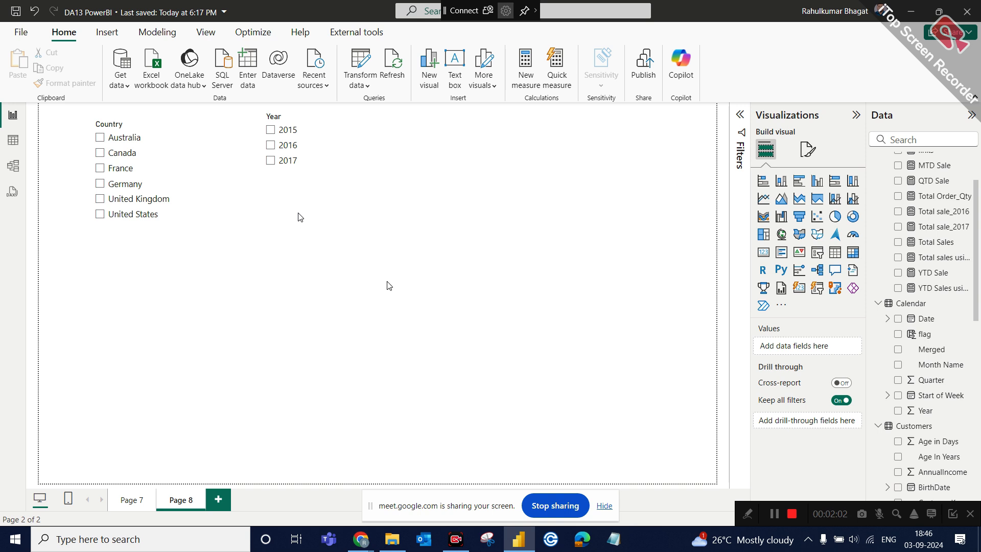
Step: Add a table visual below the slicers and use Country from the Territories table as its column
{"action": "left_click", "coordinate": [835, 252]}
{"action": "left_click_drag", "start_coordinate": [420, 122], "coordinate": [289, 261]}
{"action": "left_click_drag", "start_coordinate": [316, 340], "coordinate": [593, 381]}
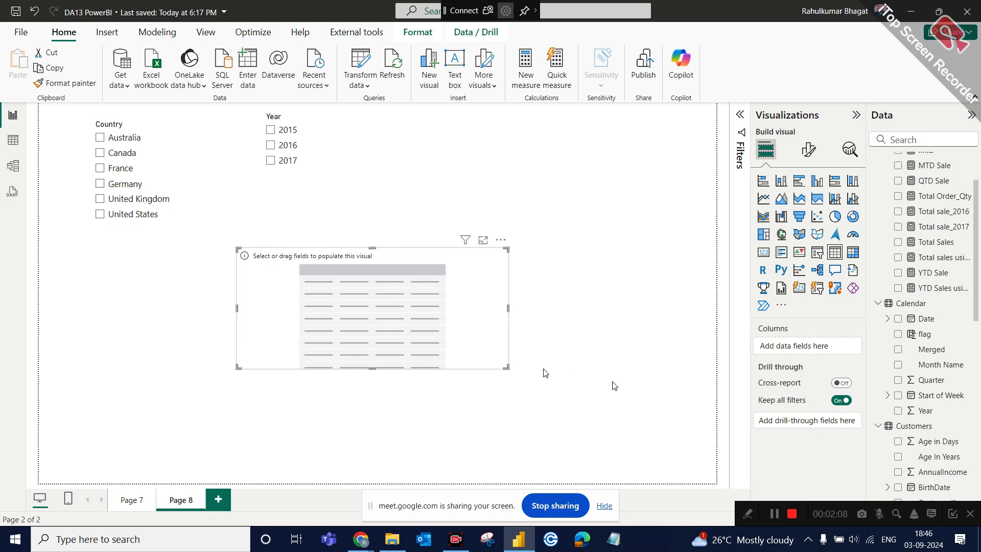
{"action": "scroll", "coordinate": [894, 440], "scroll_direction": "down", "scroll_amount": 6}
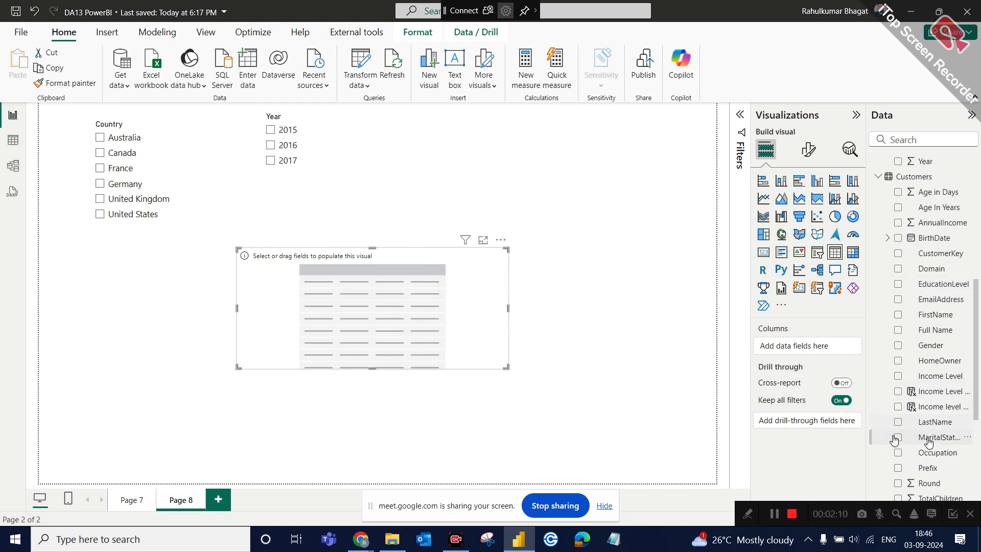
{"action": "scroll", "coordinate": [894, 439], "scroll_direction": "down", "scroll_amount": 3}
{"action": "scroll", "coordinate": [924, 406], "scroll_direction": "down", "scroll_amount": 3}
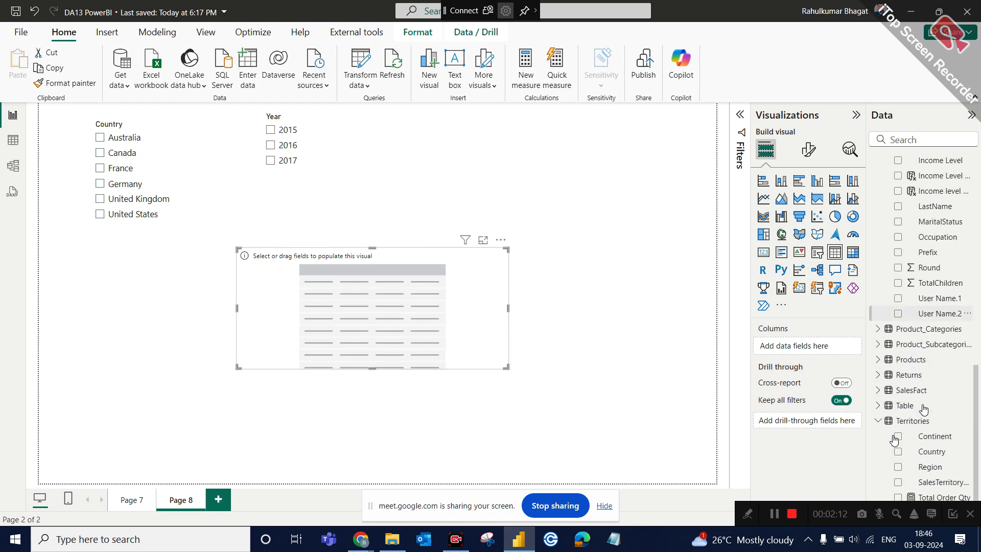
{"action": "left_click_drag", "start_coordinate": [933, 452], "coordinate": [815, 347]}
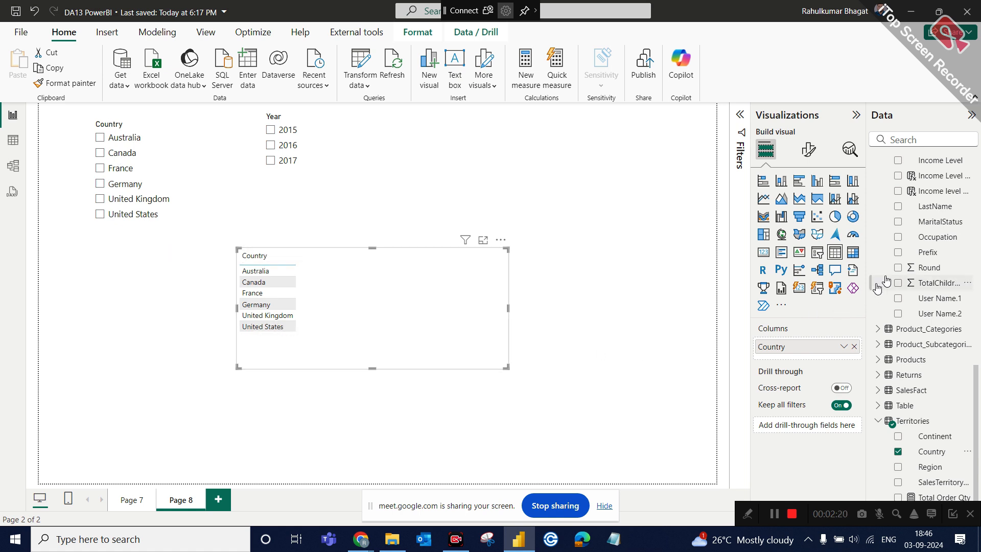
Step: Add the Total sales using sumx measure to the Country table and narrow the visual
{"action": "scroll", "coordinate": [950, 281], "scroll_direction": "up", "scroll_amount": 3}
{"action": "scroll", "coordinate": [949, 282], "scroll_direction": "up", "scroll_amount": 10}
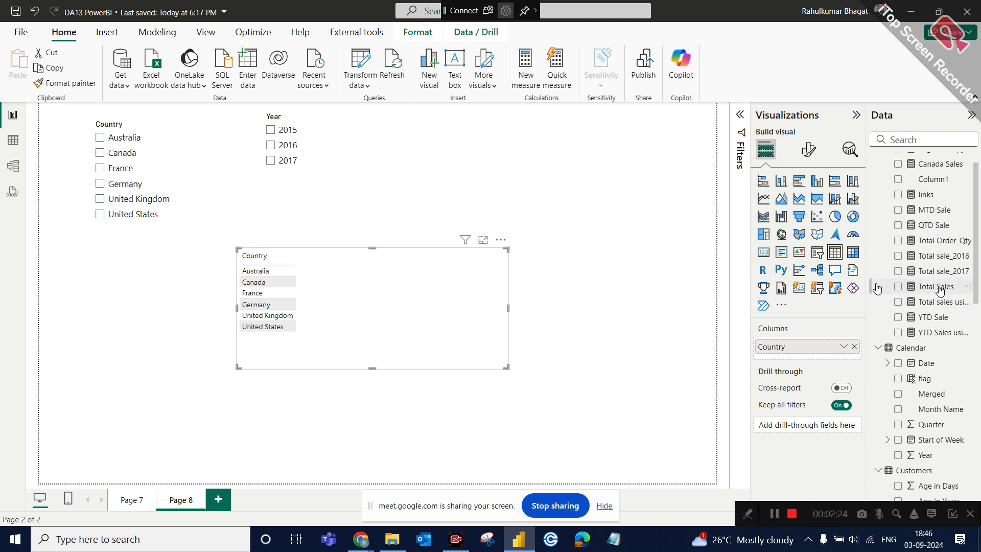
{"action": "left_click_drag", "start_coordinate": [943, 306], "coordinate": [835, 358]}
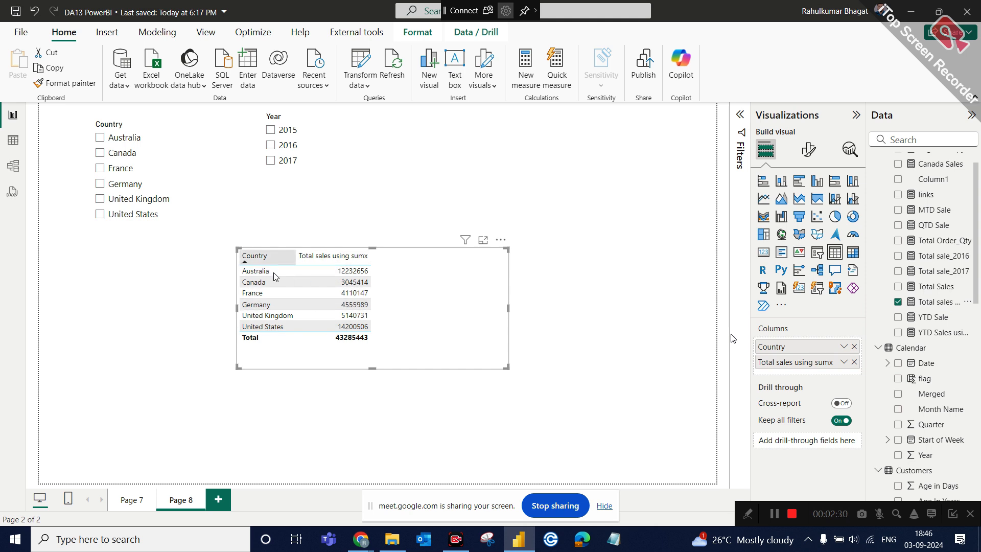
{"action": "left_click_drag", "start_coordinate": [509, 366], "coordinate": [451, 371]}
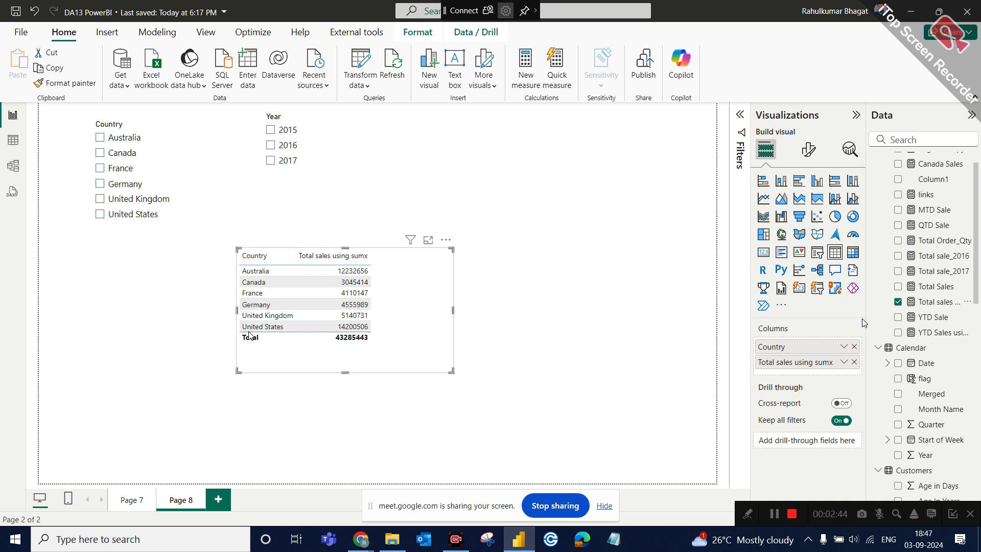
Step: Display the formula of the Total sales using sumx measure and shift the Country table slightly closer to the Country slicer
{"action": "left_click", "coordinate": [939, 303]}
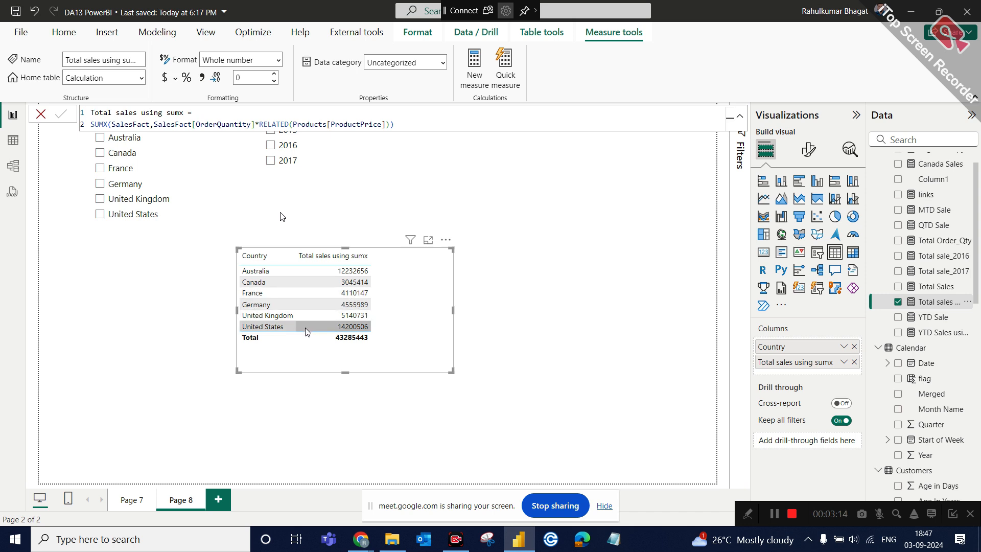
{"action": "left_click_drag", "start_coordinate": [409, 345], "coordinate": [362, 345]}
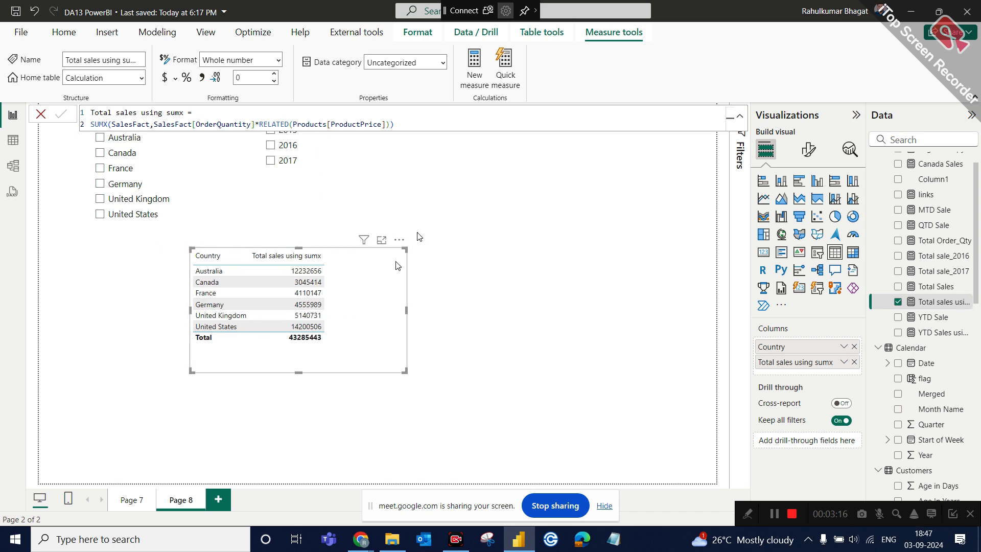
{"action": "left_click", "coordinate": [443, 208]}
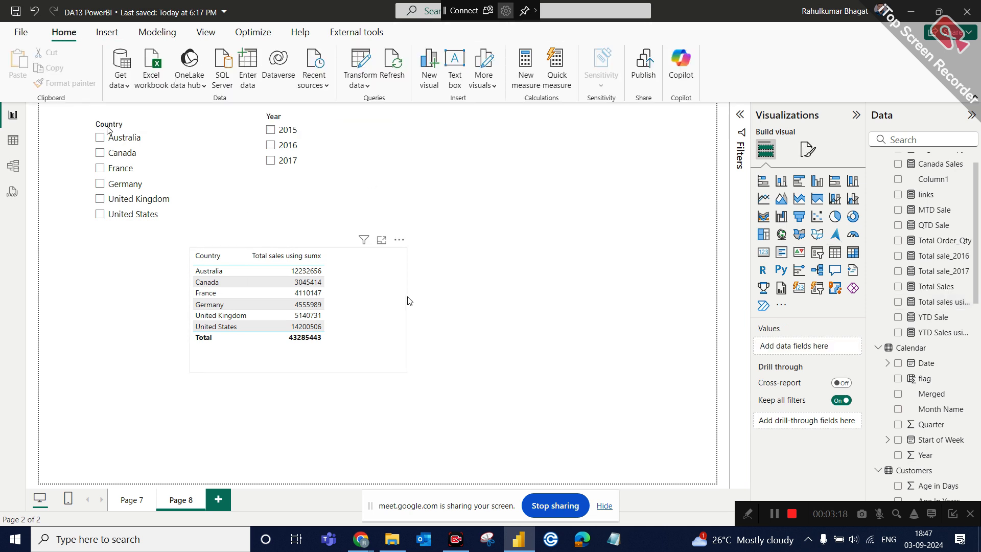
Step: Create a measure named Sales using ALL in the Calculation table, starting with CALCULATE over the [Total sales using sumx] measure
{"action": "scroll", "coordinate": [909, 240], "scroll_direction": "up", "scroll_amount": 1}
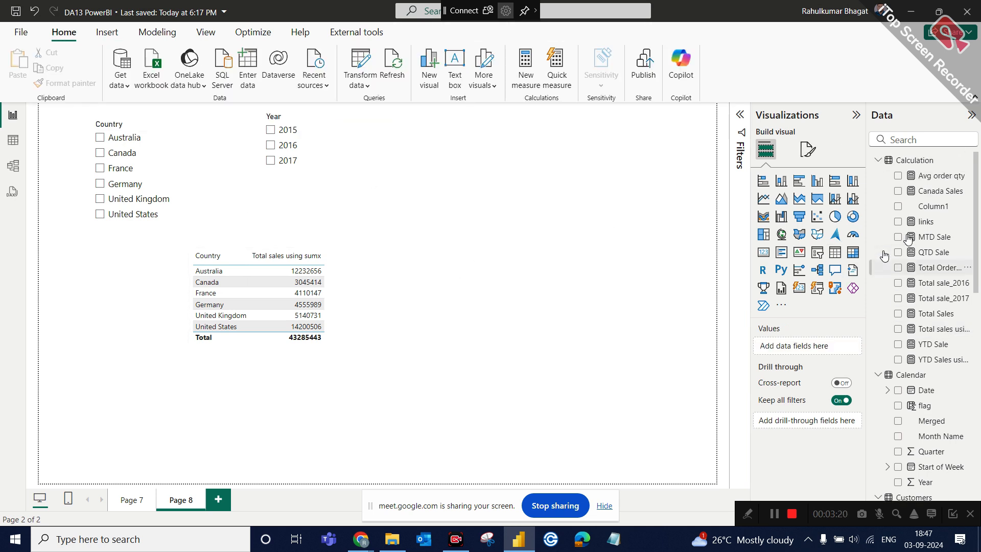
{"action": "left_click", "coordinate": [967, 160]}
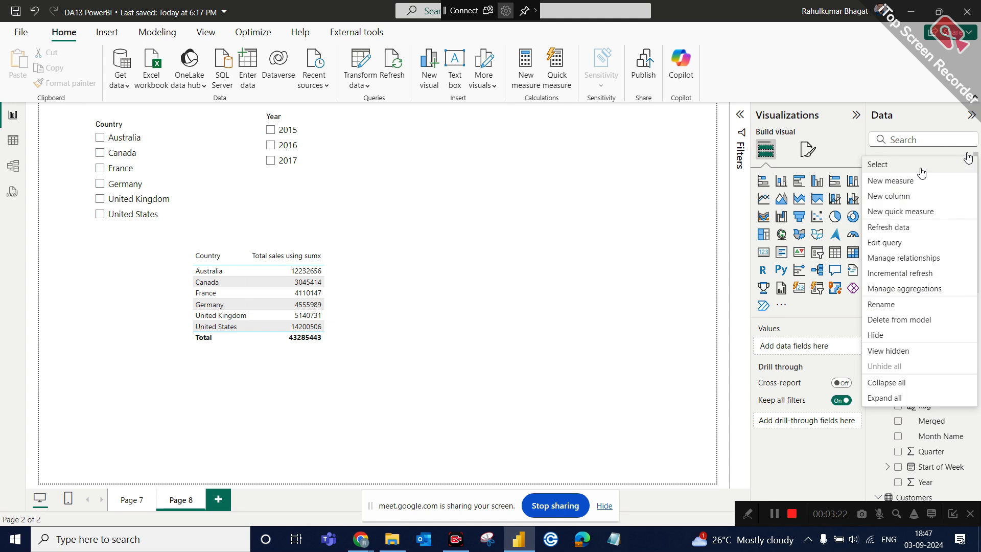
{"action": "left_click", "coordinate": [910, 179]}
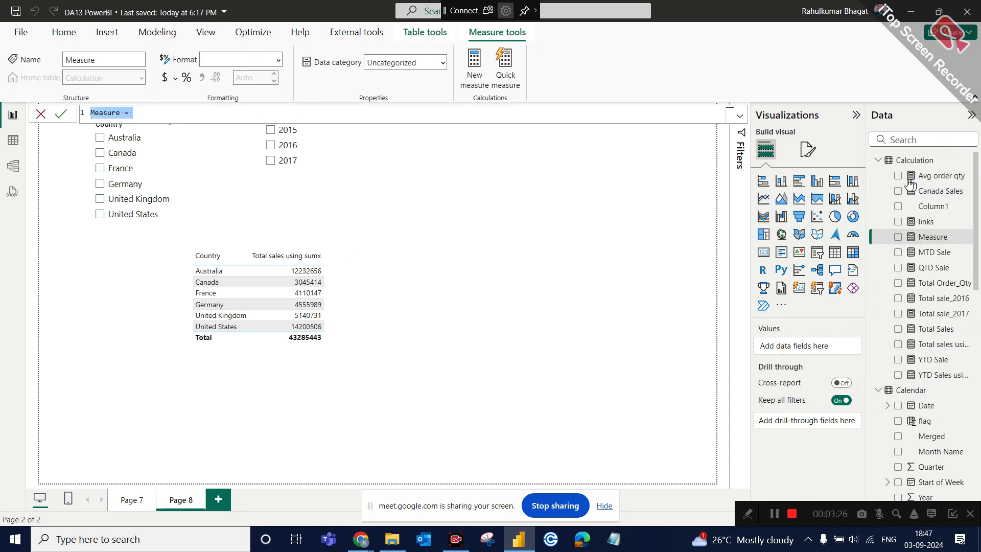
{"action": "type", "text": "Sales using"}
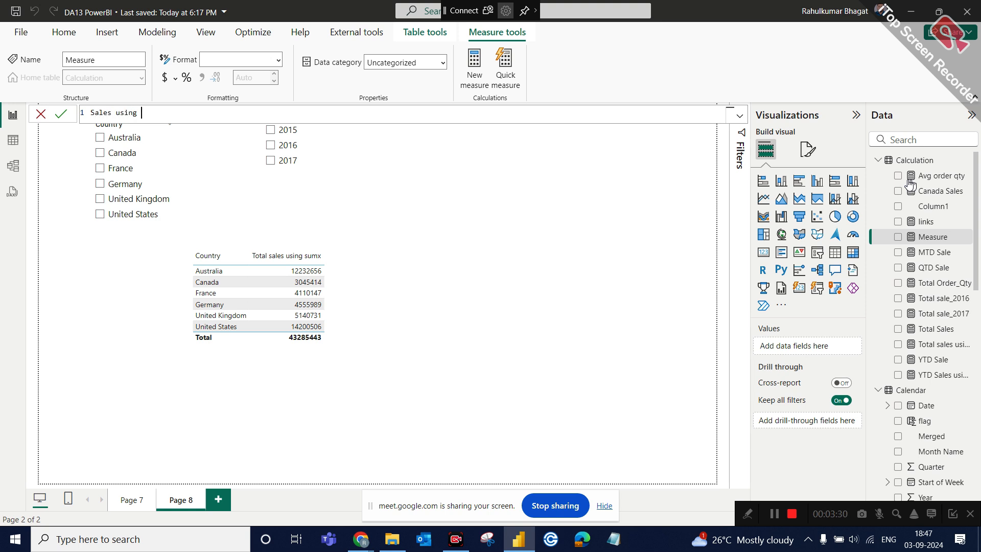
{"action": "type", "text": "ALL = CALCULATE("}
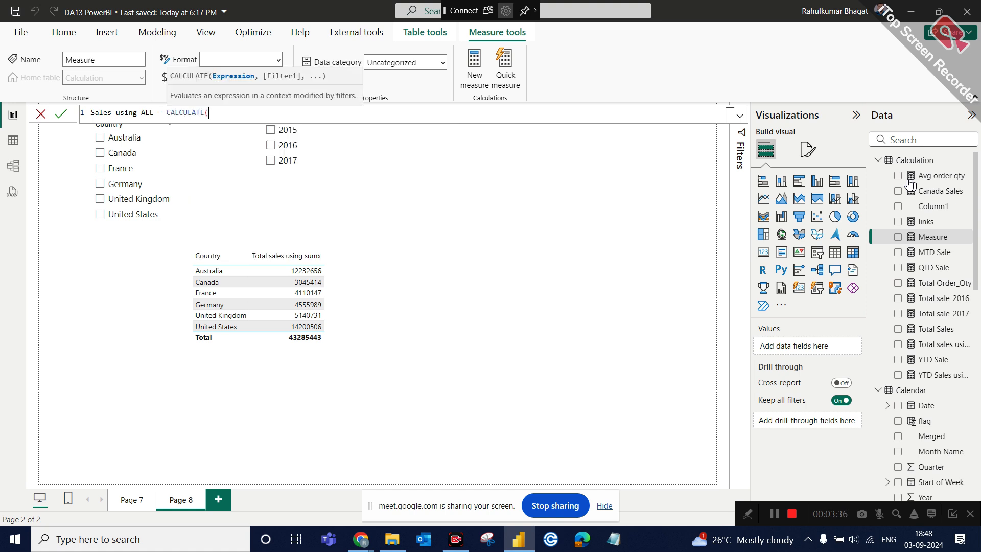
{"action": "type", "text": "sux"}
{"action": "key", "text": "BackSpace"}
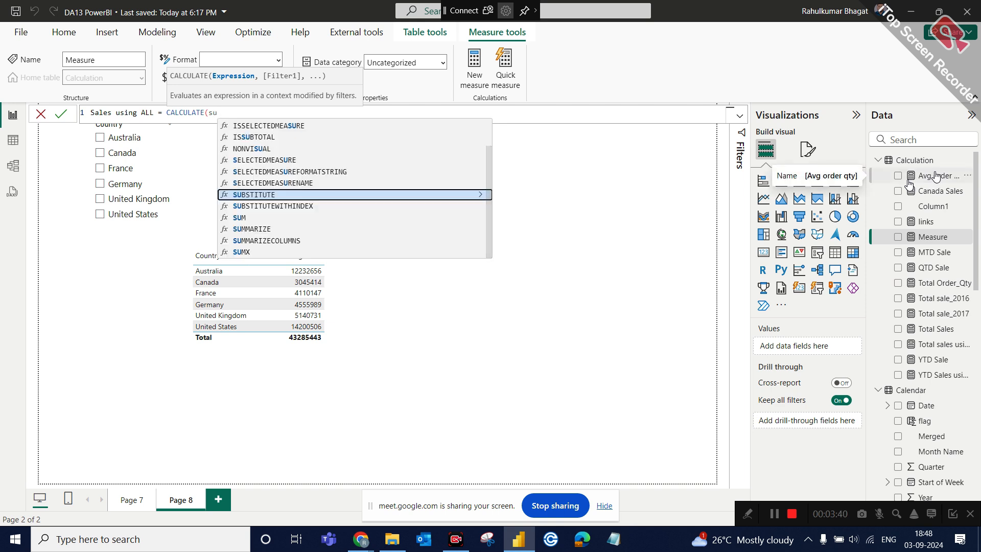
{"action": "scroll", "coordinate": [418, 199], "scroll_direction": "up", "scroll_amount": 1}
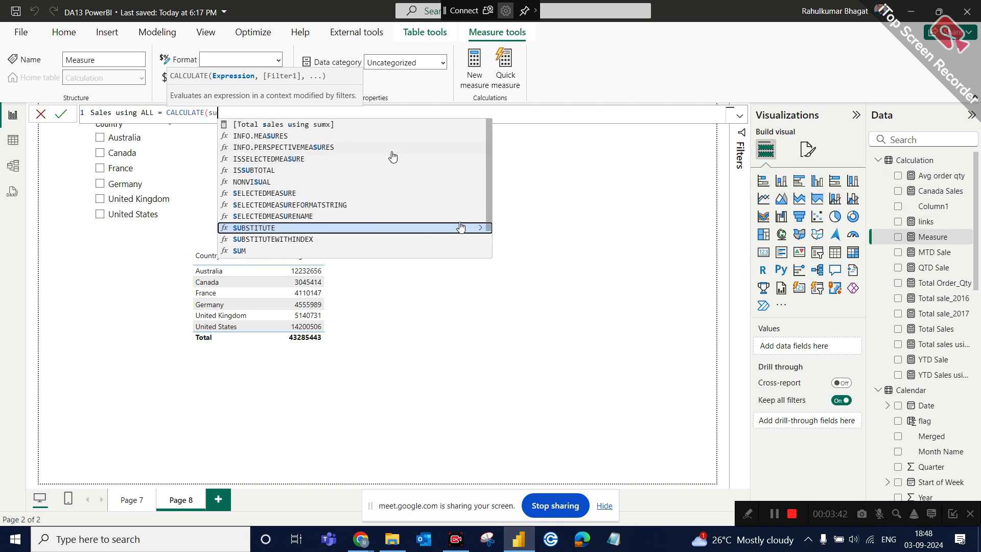
{"action": "left_click", "coordinate": [300, 125]}
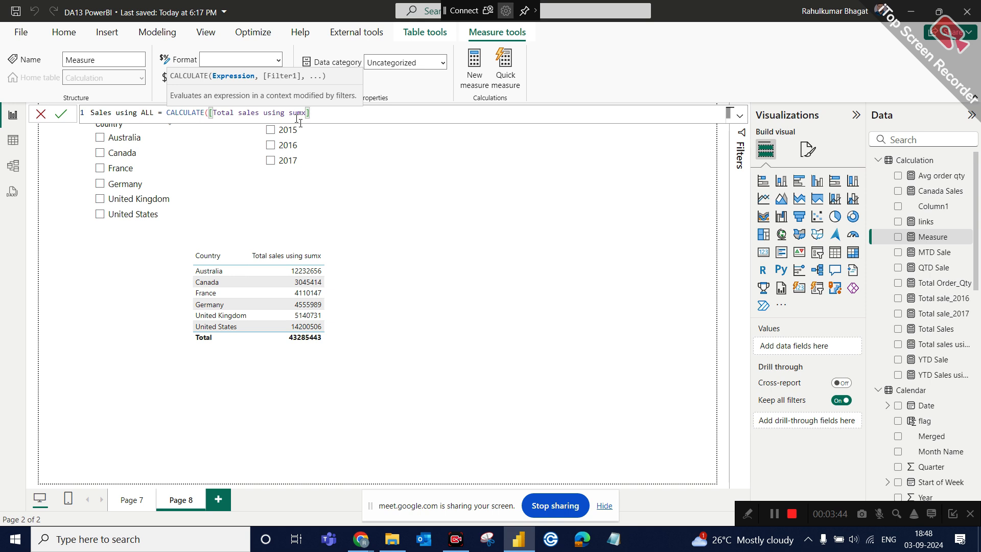
Step: Complete the Sales using ALL formula with ALL(Territories[Country]) as its filter argument and commit the measure
{"action": "type", "text": ","}
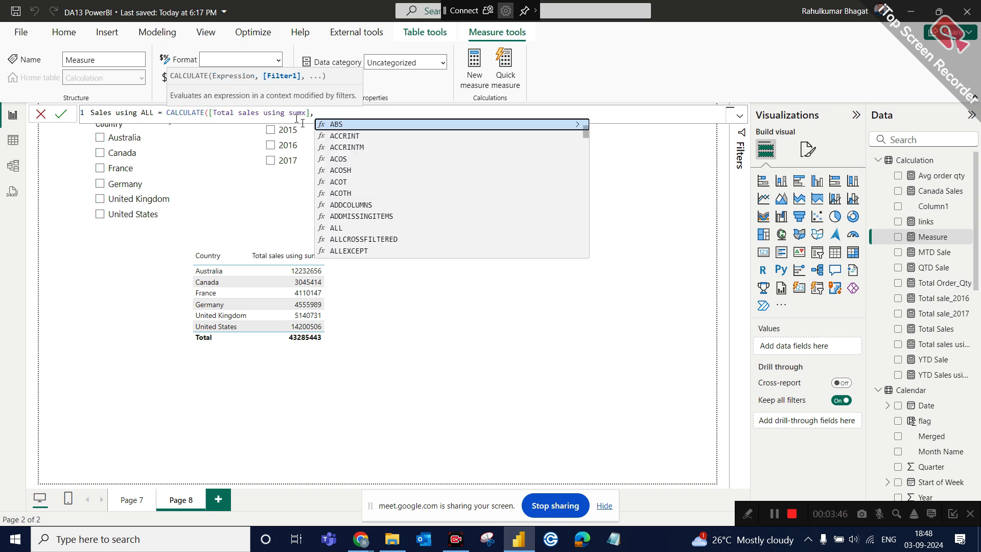
{"action": "type", "text": "all"}
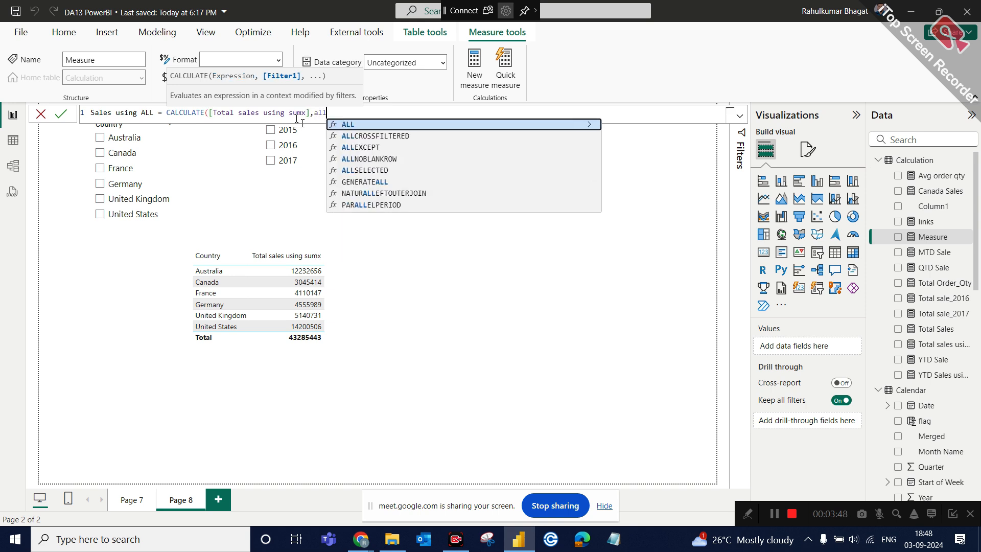
{"action": "key", "text": "Tab"}
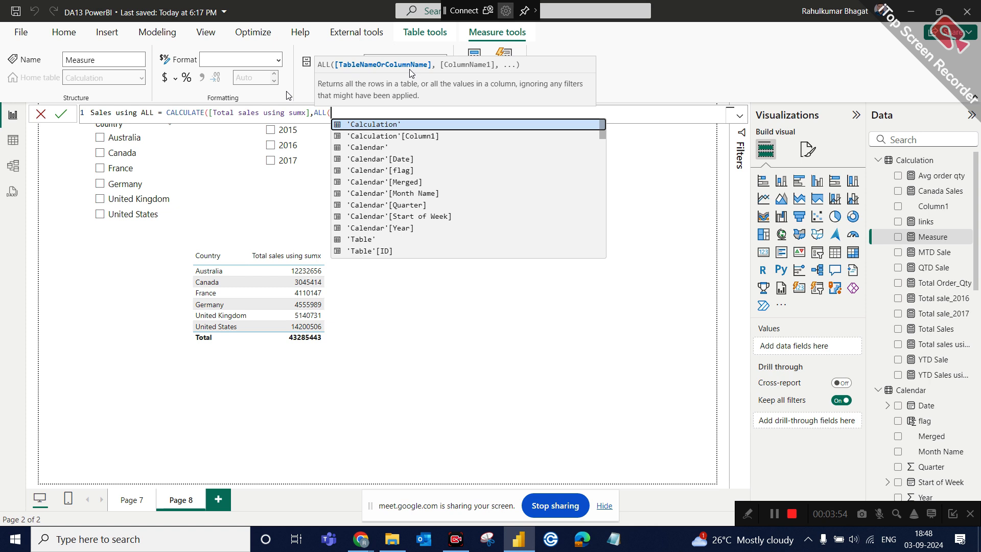
{"action": "type", "text": "count"}
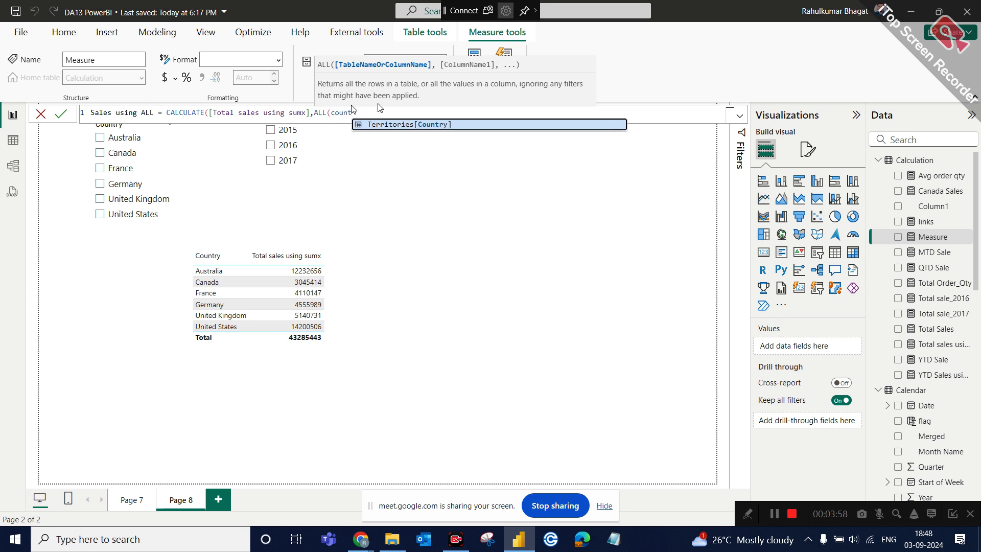
{"action": "left_click", "coordinate": [401, 127]}
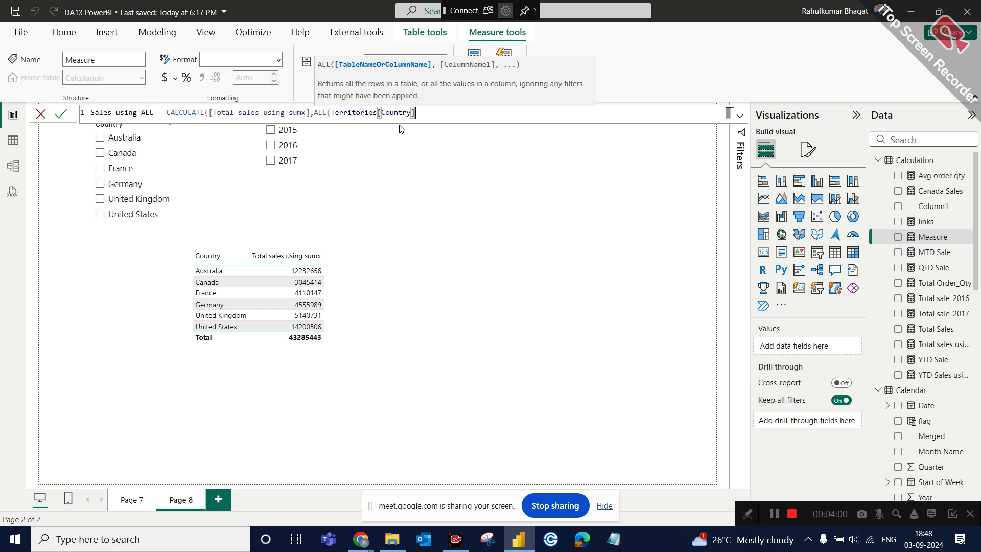
{"action": "type", "text": ")"}
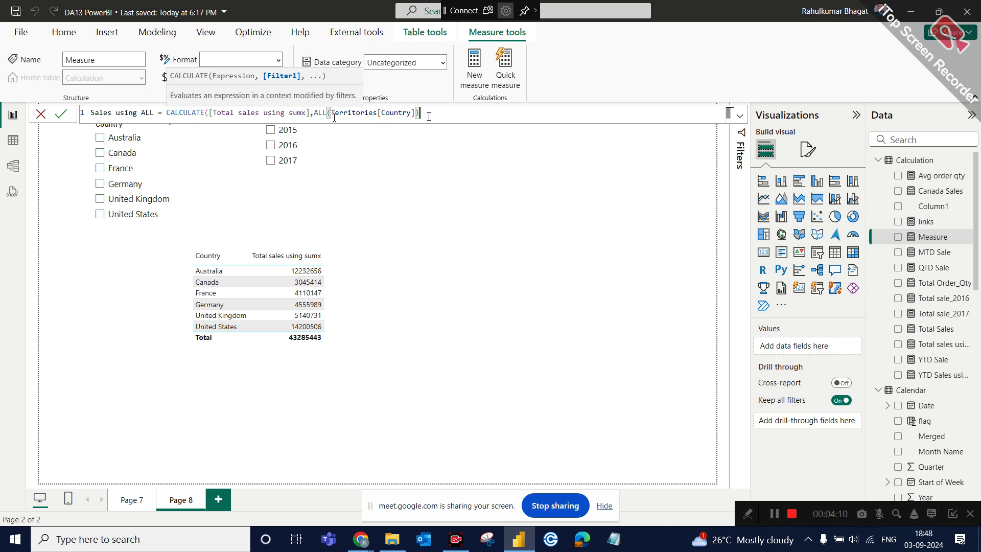
{"action": "type", "text": ")"}
{"action": "key", "text": "Return"}
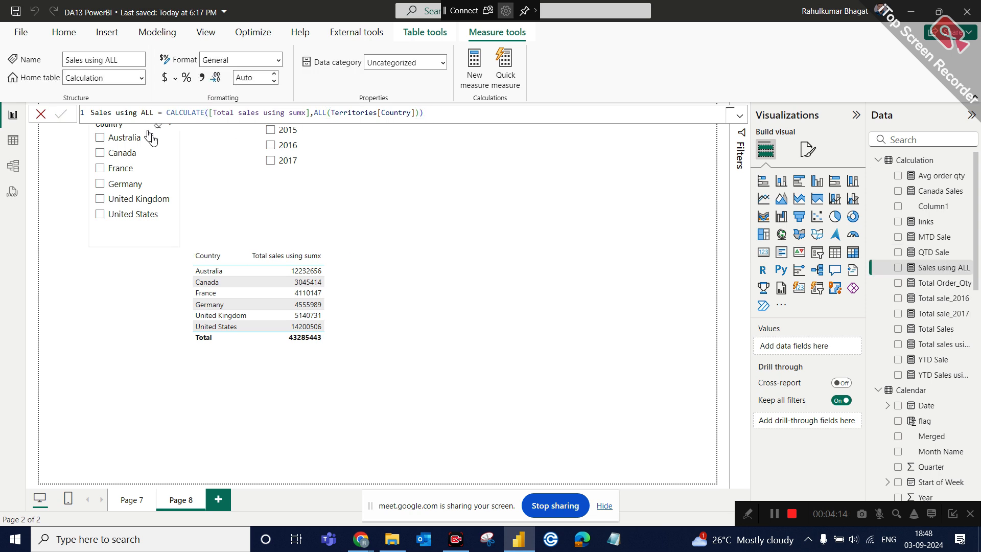
{"action": "left_click", "coordinate": [513, 214]}
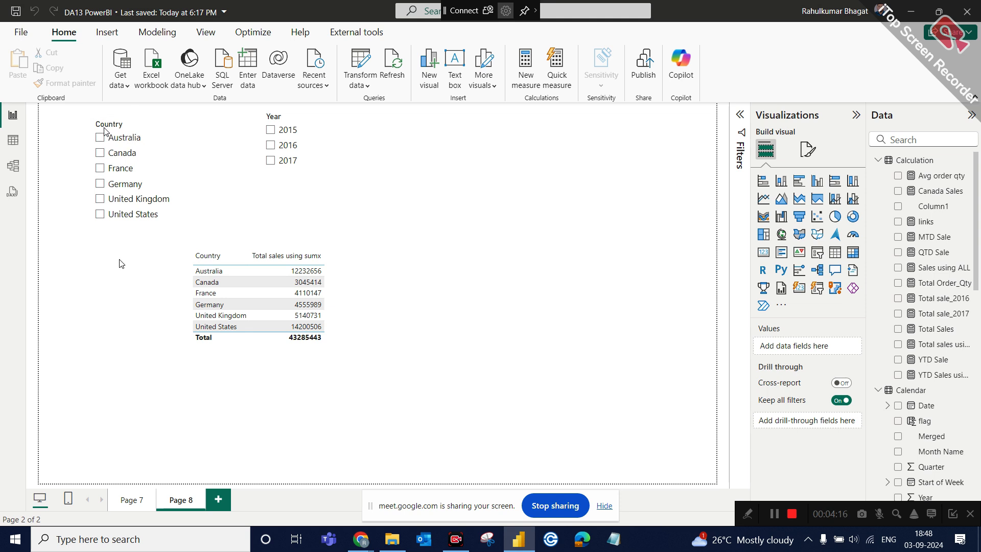
Step: Filter the page to Australia, Canada and France with the Country slicer
{"action": "left_click", "coordinate": [122, 139]}
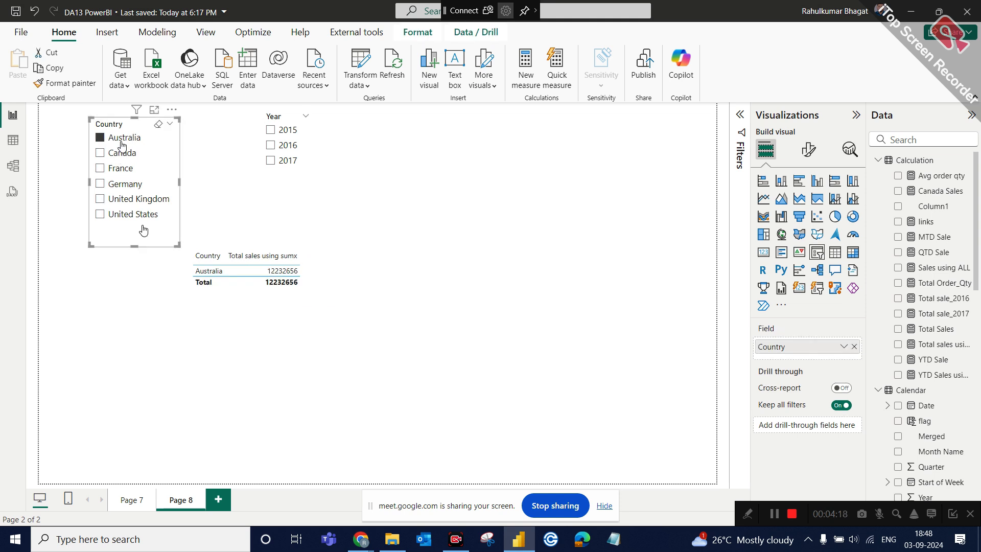
{"action": "left_click", "coordinate": [122, 152]}
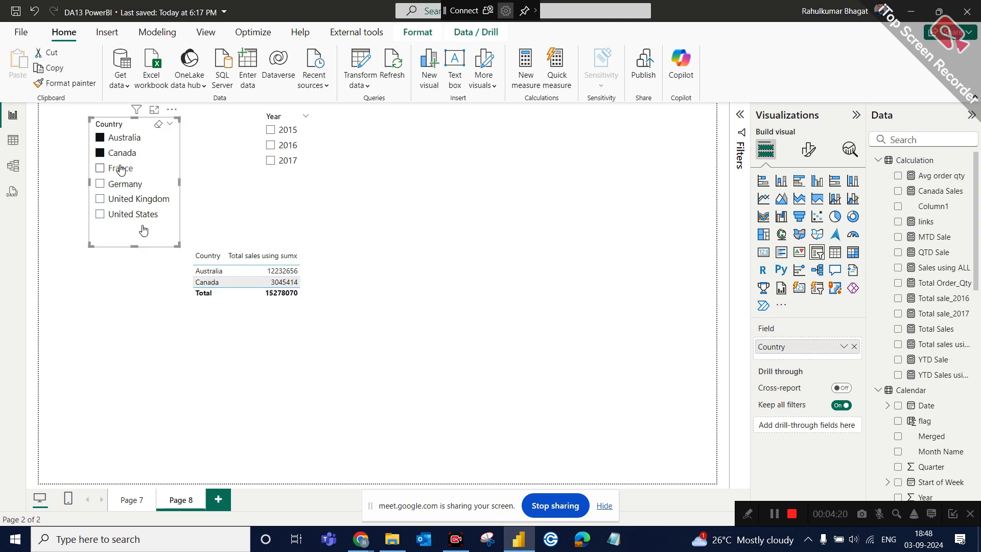
{"action": "left_click", "coordinate": [121, 169]}
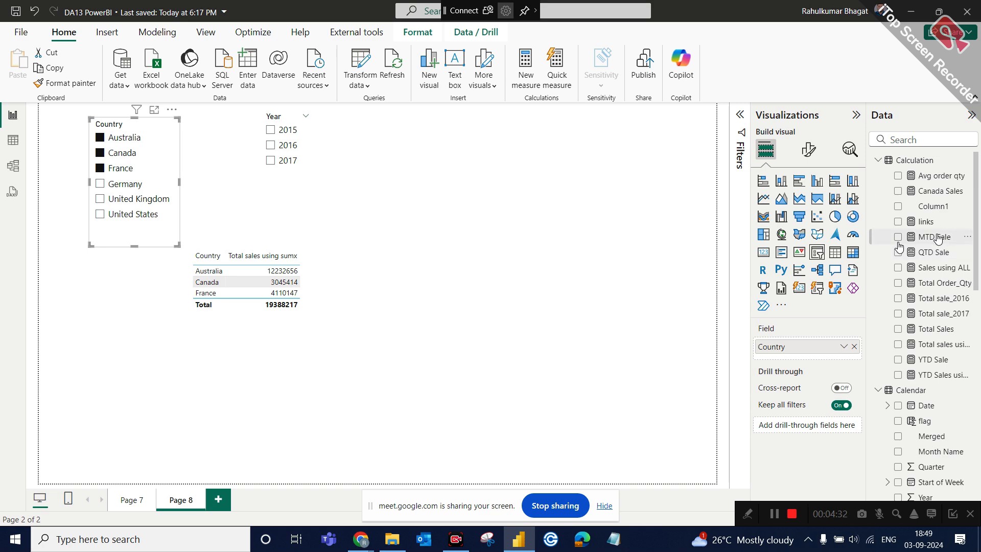
{"action": "scroll", "coordinate": [938, 237], "scroll_direction": "down", "scroll_amount": 3}
{"action": "scroll", "coordinate": [938, 238], "scroll_direction": "up", "scroll_amount": 3}
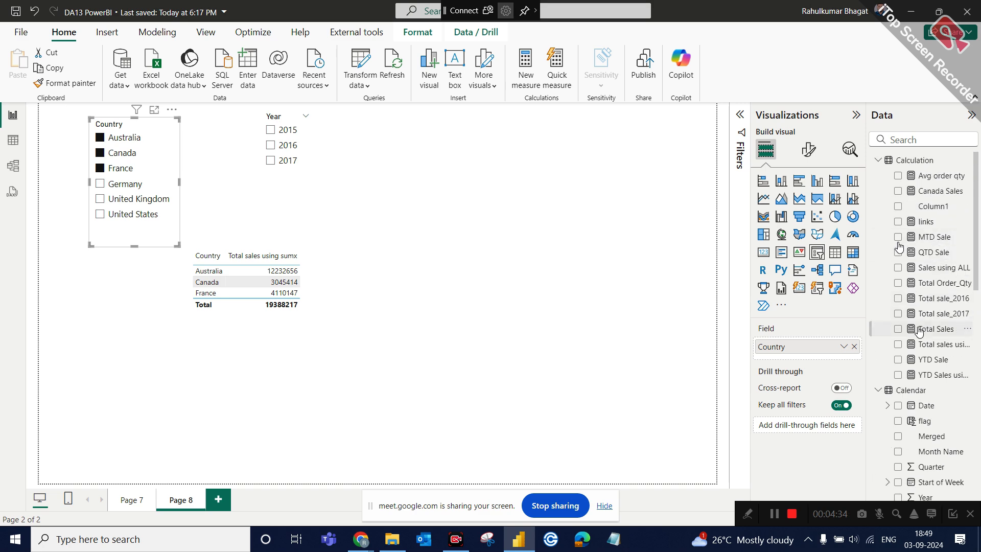
Step: Switch to the Google Meet call, admit the waiting participant, and return to Power BI
{"action": "left_click", "coordinate": [362, 541]}
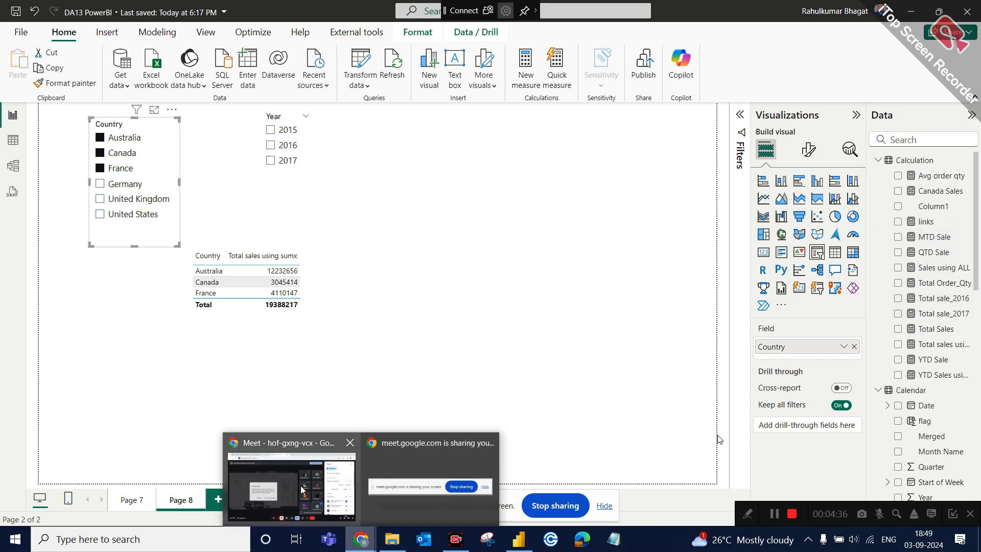
{"action": "left_click", "coordinate": [298, 479]}
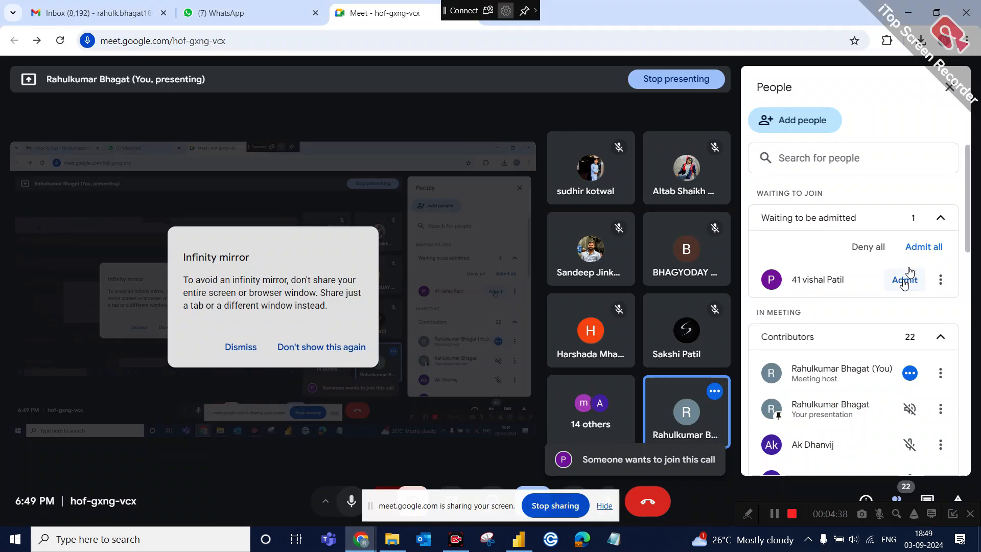
{"action": "left_click", "coordinate": [904, 279]}
{"action": "left_click", "coordinate": [518, 541]}
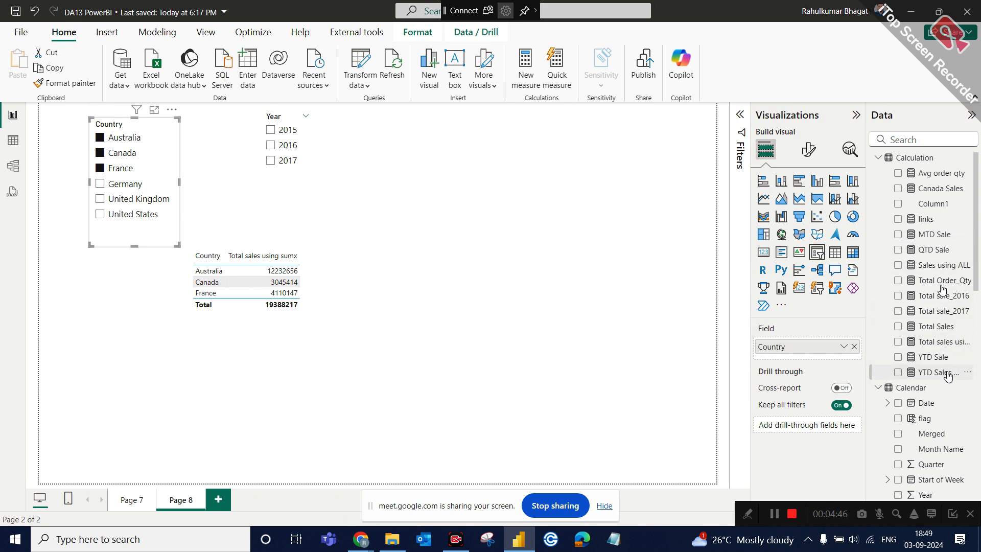
Step: Set the font size of the Country table's values to 15
{"action": "left_click", "coordinate": [343, 282]}
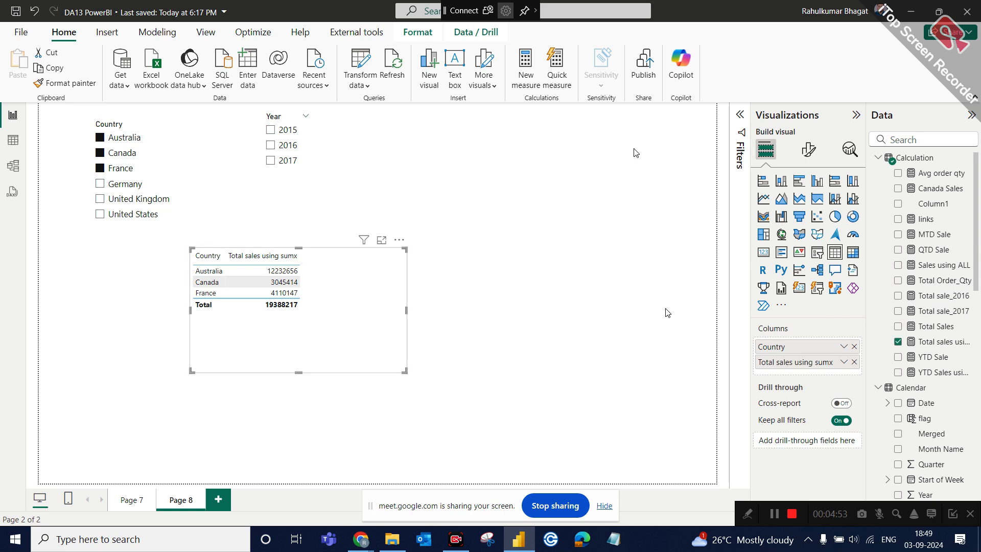
{"action": "left_click", "coordinate": [807, 150]}
{"action": "left_click", "coordinate": [761, 289]}
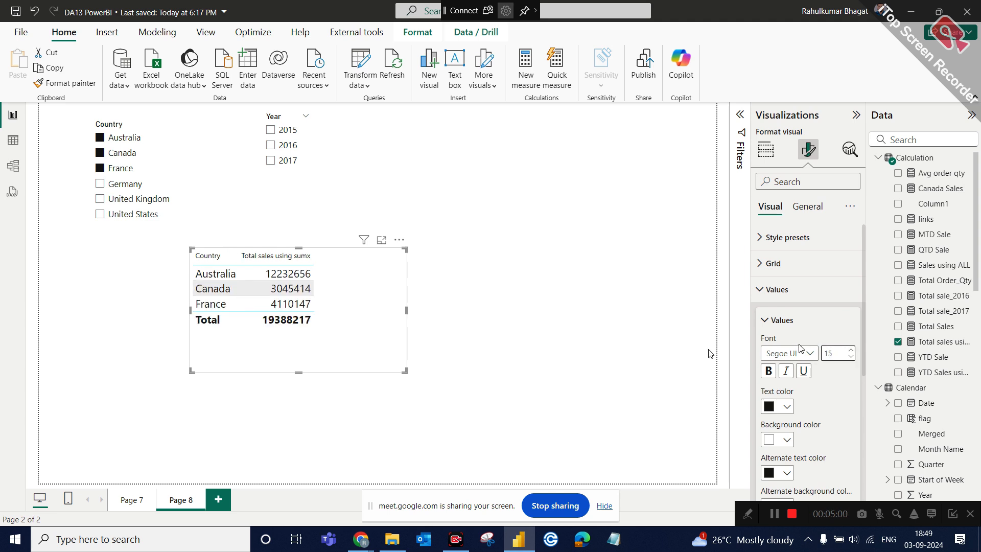
{"action": "left_click", "coordinate": [650, 310]}
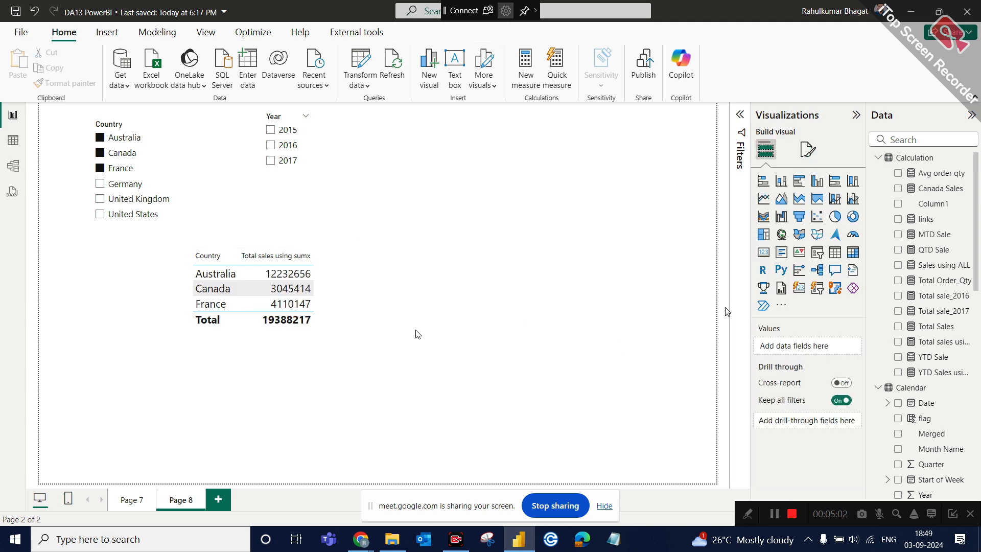
Step: Add the Sales using ALL measure to the Country table and clear all selections in the Country slicer
{"action": "left_click", "coordinate": [362, 324]}
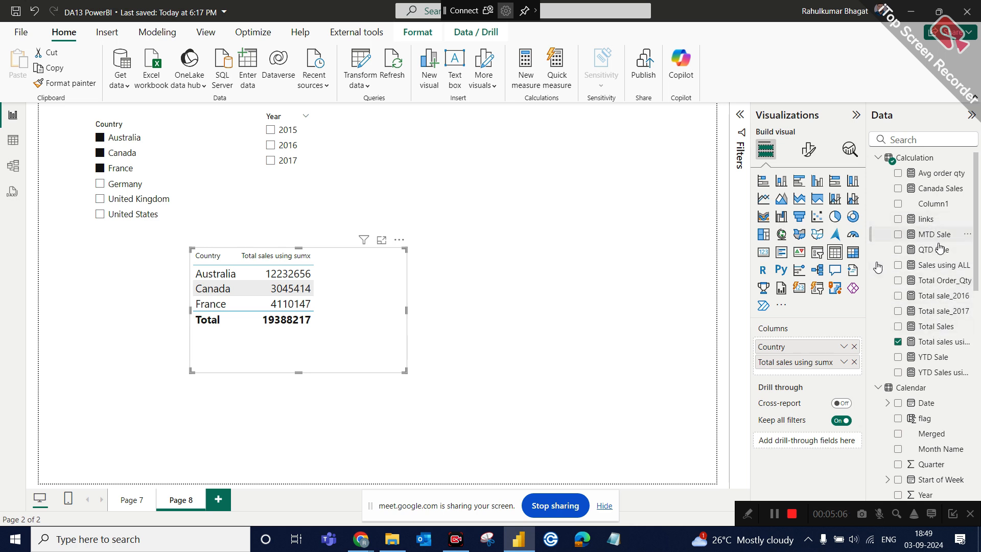
{"action": "left_click_drag", "start_coordinate": [942, 270], "coordinate": [833, 378]}
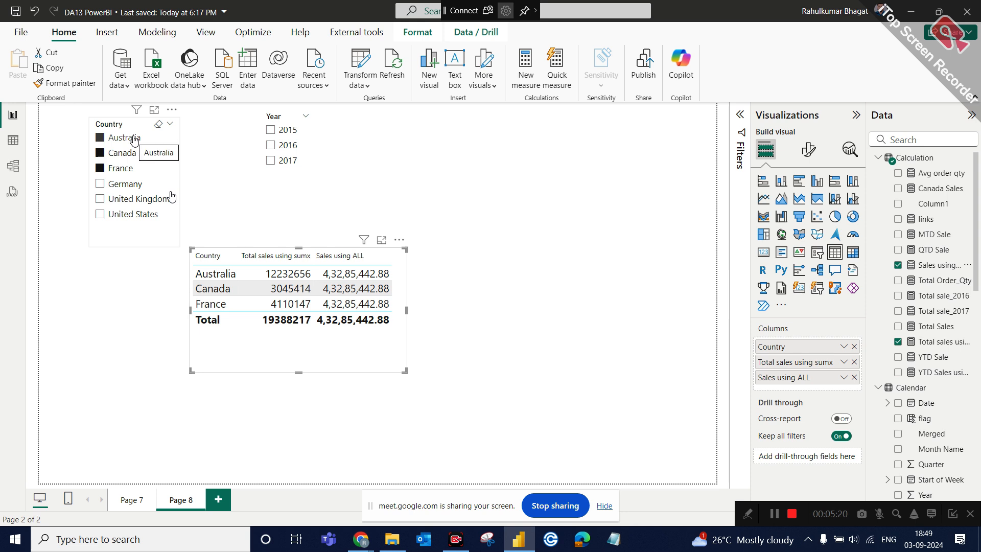
{"action": "left_click", "coordinate": [157, 130]}
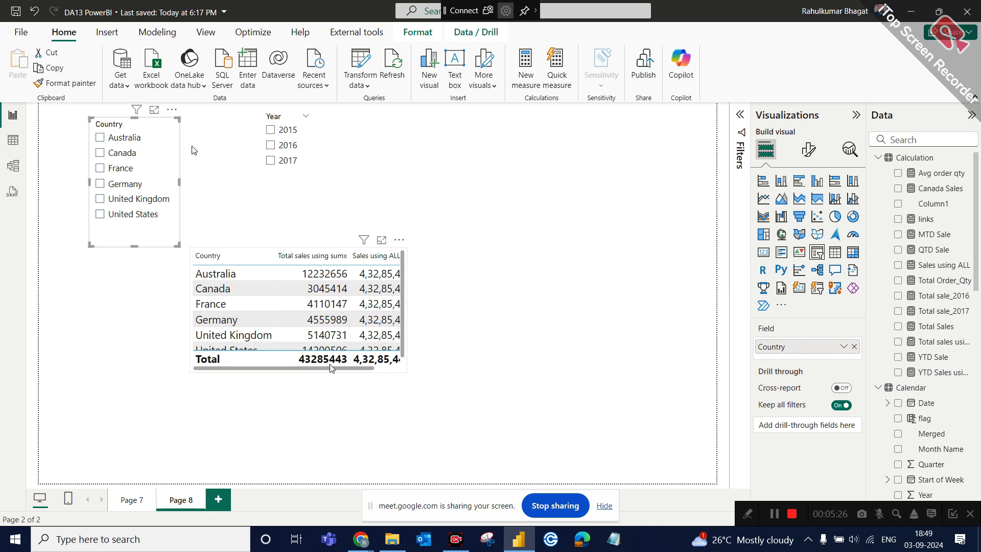
Step: Enlarge the table visual so all rows and columns fit, and select only Australia in the Country slicer
{"action": "left_click", "coordinate": [396, 368]}
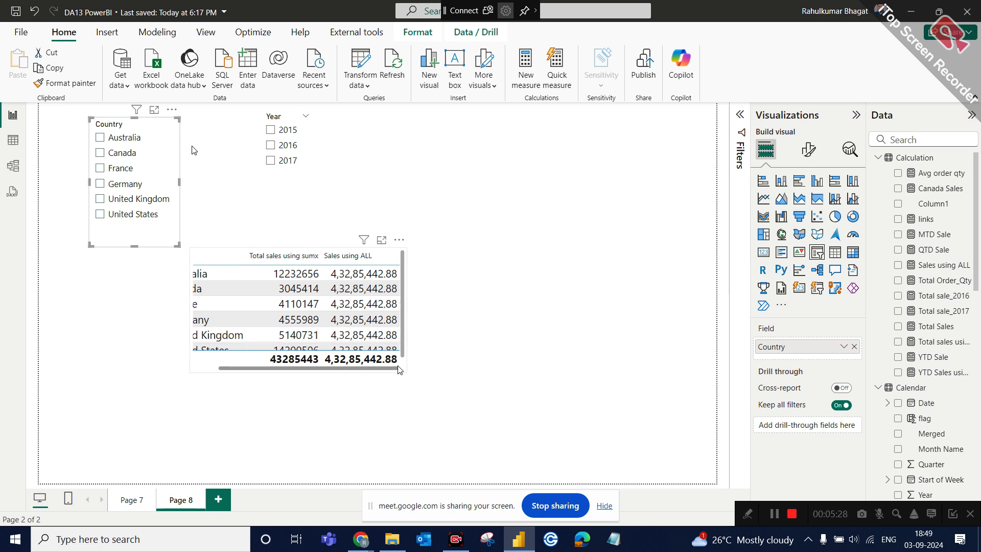
{"action": "left_click_drag", "start_coordinate": [405, 373], "coordinate": [497, 437]}
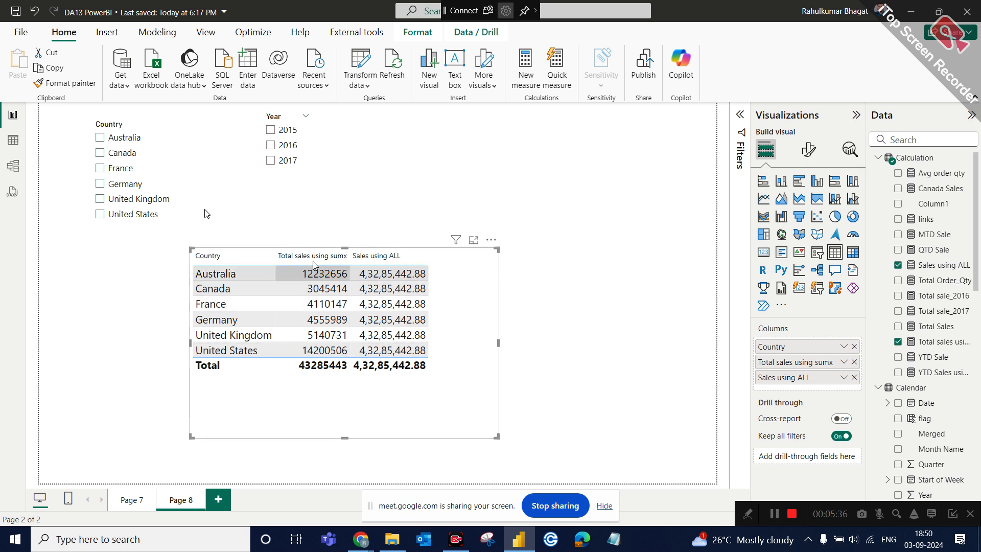
{"action": "left_click", "coordinate": [110, 141]}
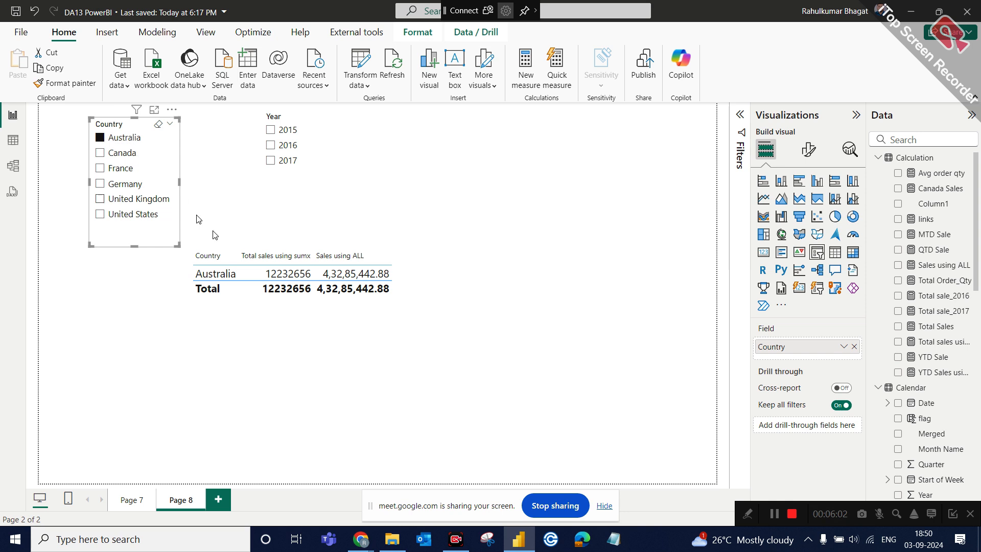
Step: Filter the table to Canada only with the Country slicer, and clear the slicer selection after checking the result
{"action": "left_click", "coordinate": [117, 155]}
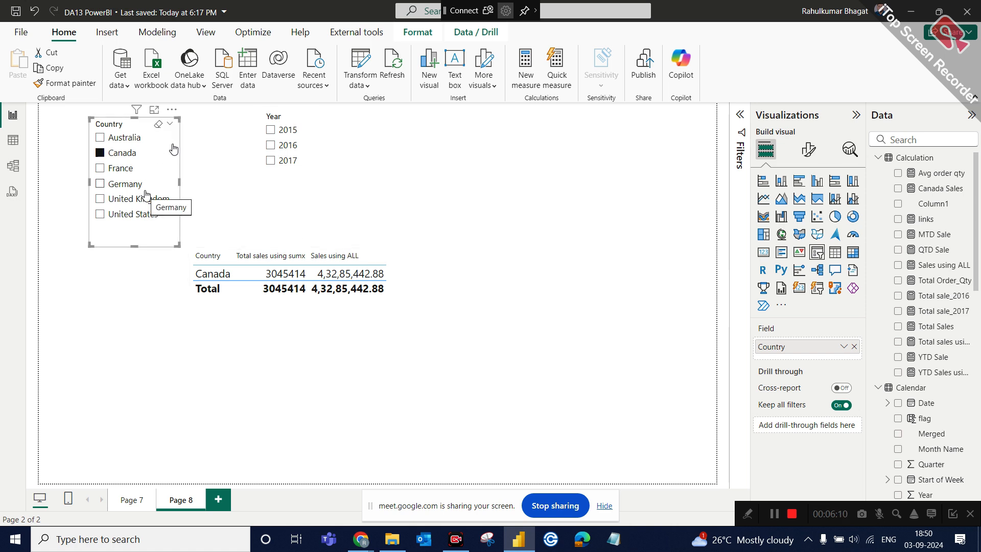
{"action": "left_click", "coordinate": [260, 328]}
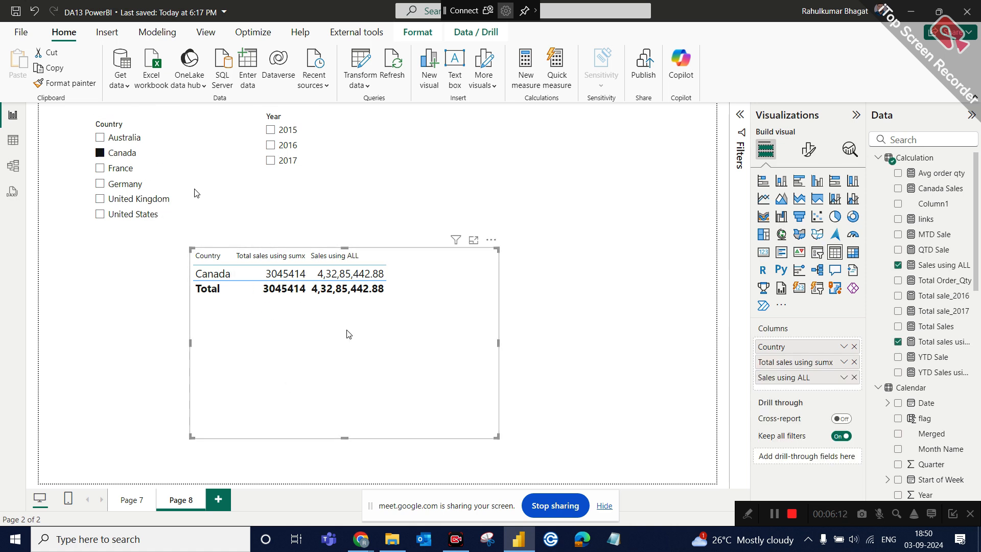
{"action": "left_click", "coordinate": [123, 153]}
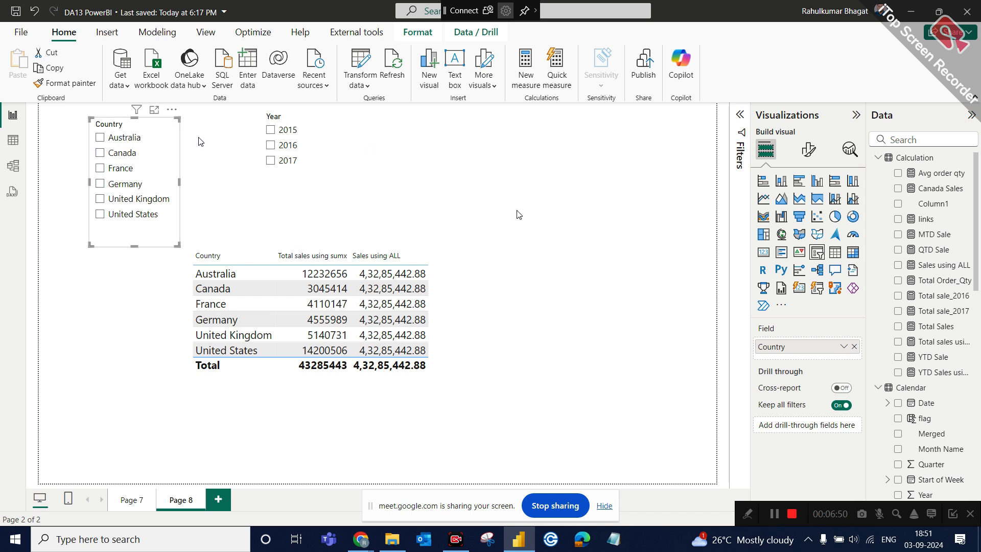
Step: Review the Territories[Country] argument in the Sales using ALL formula against the country rows of the table
{"action": "left_click", "coordinate": [940, 266]}
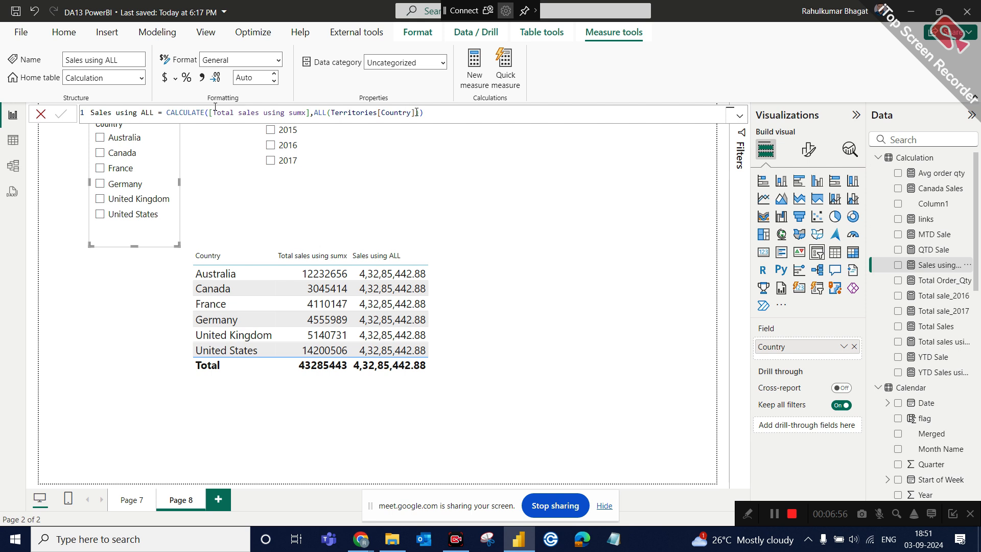
{"action": "left_click_drag", "start_coordinate": [415, 112], "coordinate": [331, 116]}
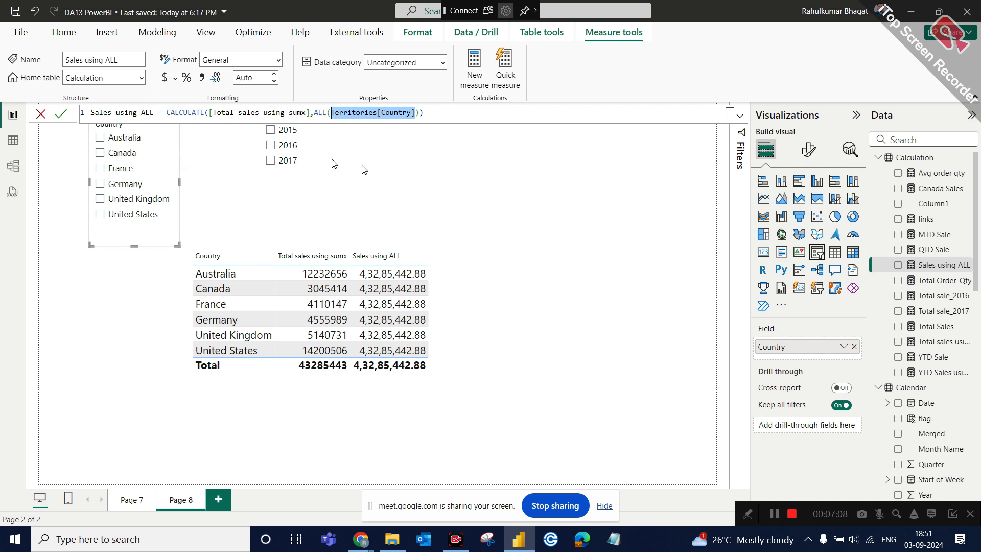
{"action": "left_click", "coordinate": [382, 145]}
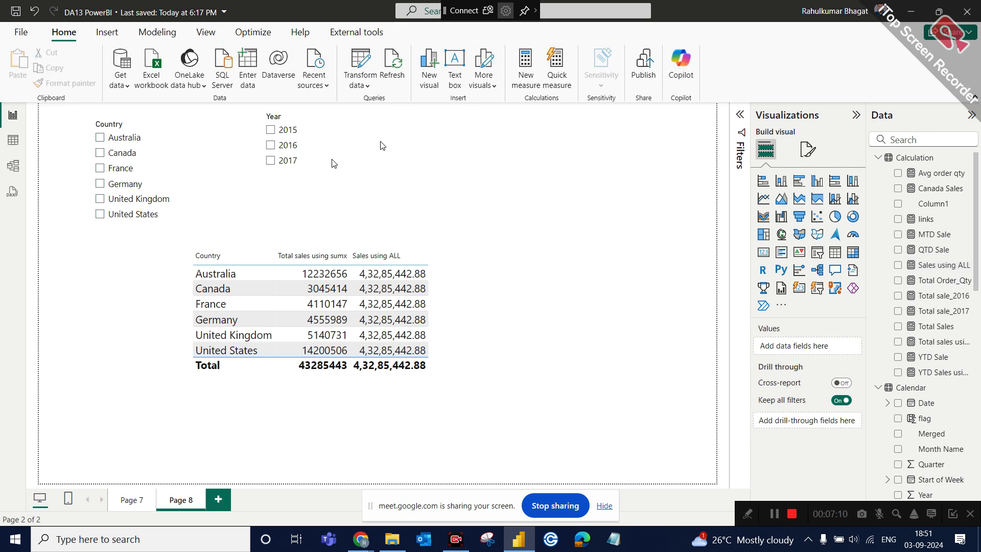
{"action": "left_click", "coordinate": [149, 130]}
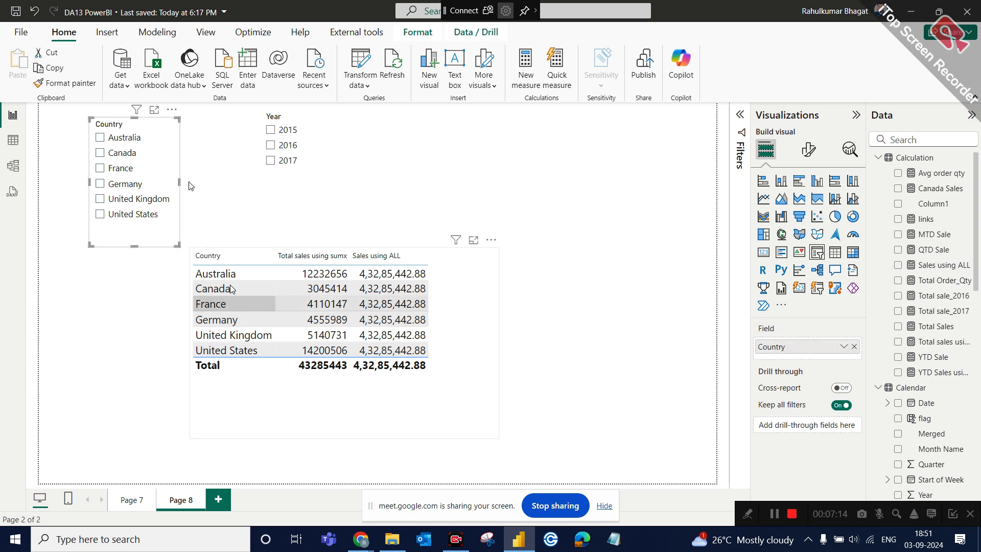
{"action": "left_click", "coordinate": [221, 274]}
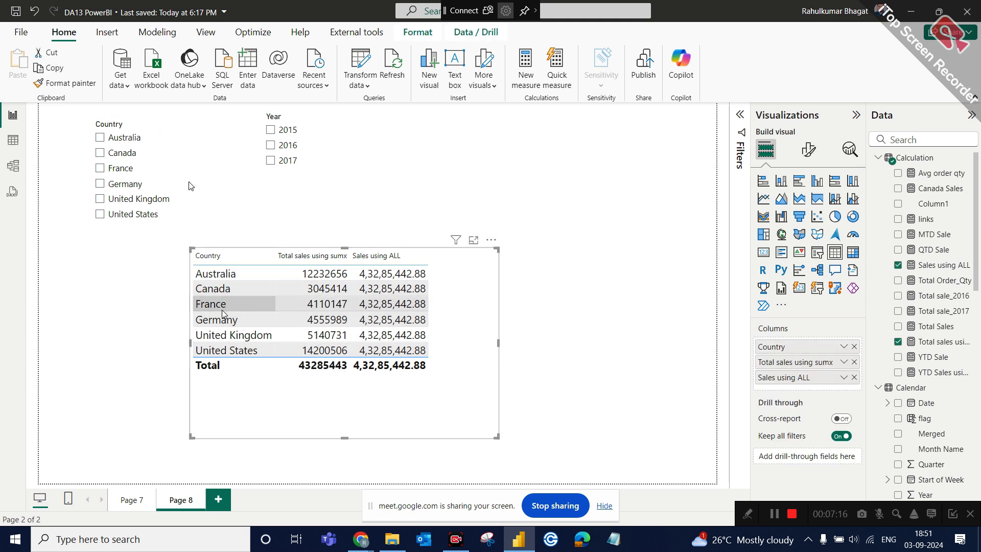
Step: Select only Australia in the Country slicer and compare the table with the Sales using ALL measure's formula
{"action": "left_click", "coordinate": [115, 126]}
{"action": "left_click", "coordinate": [113, 136]}
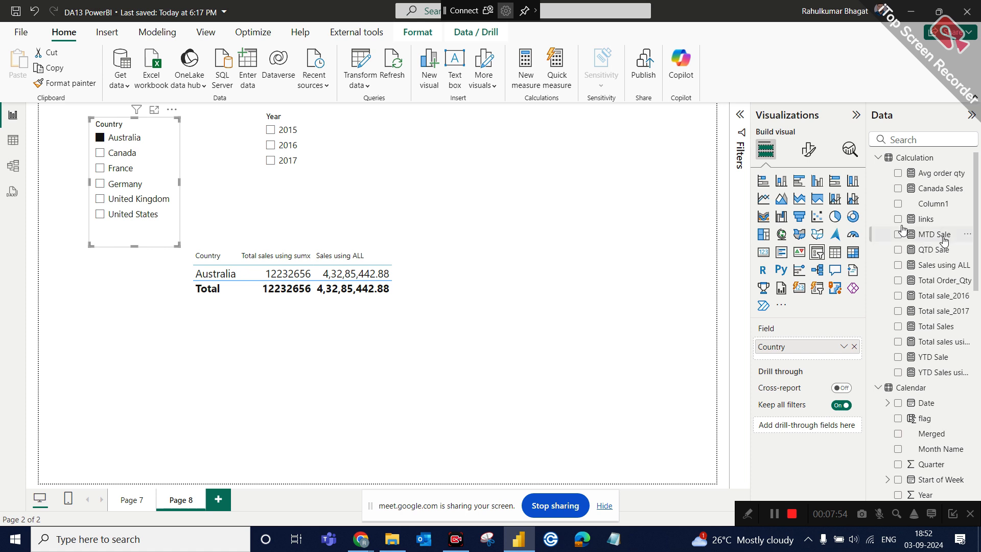
{"action": "left_click", "coordinate": [939, 264]}
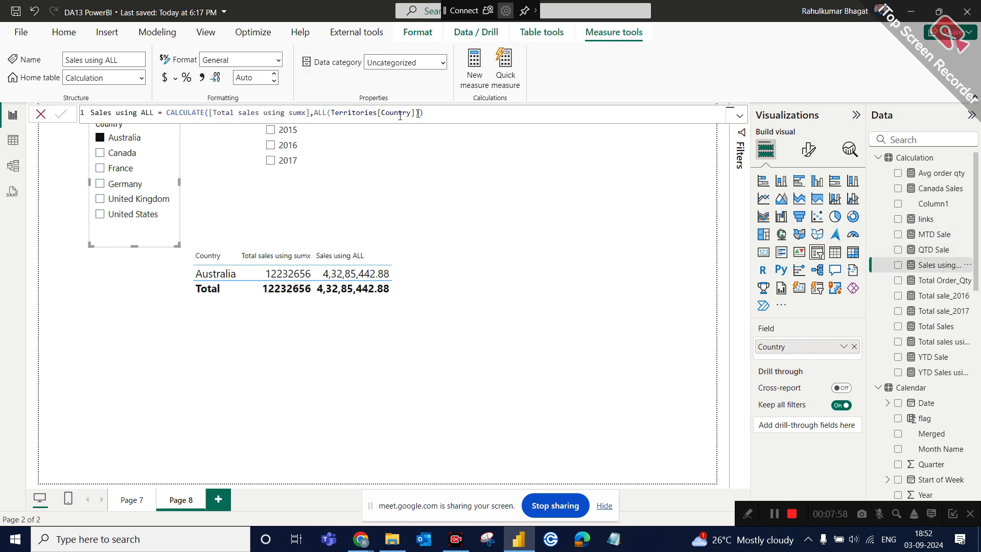
{"action": "type", "text": ")"}
{"action": "left_click", "coordinate": [308, 113]}
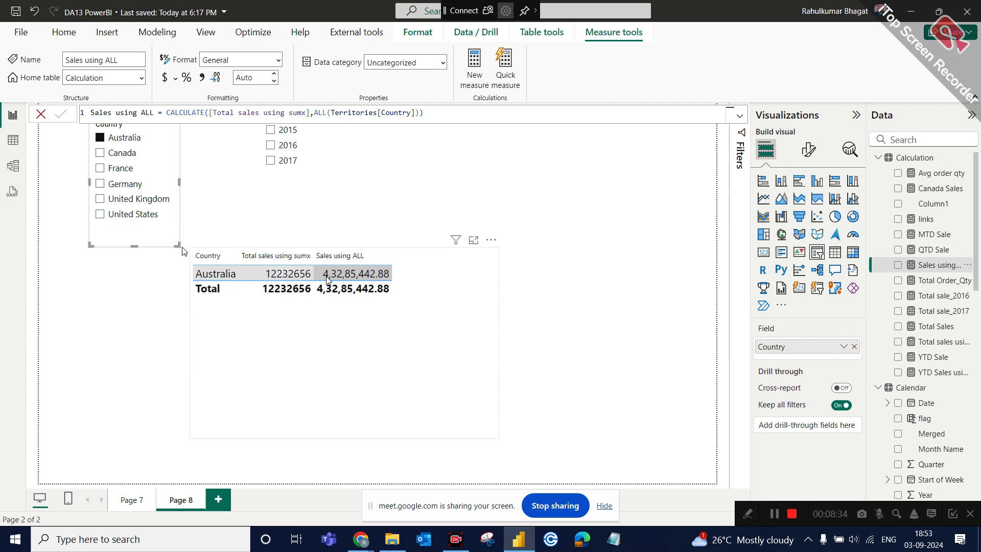
{"action": "left_click", "coordinate": [413, 315]}
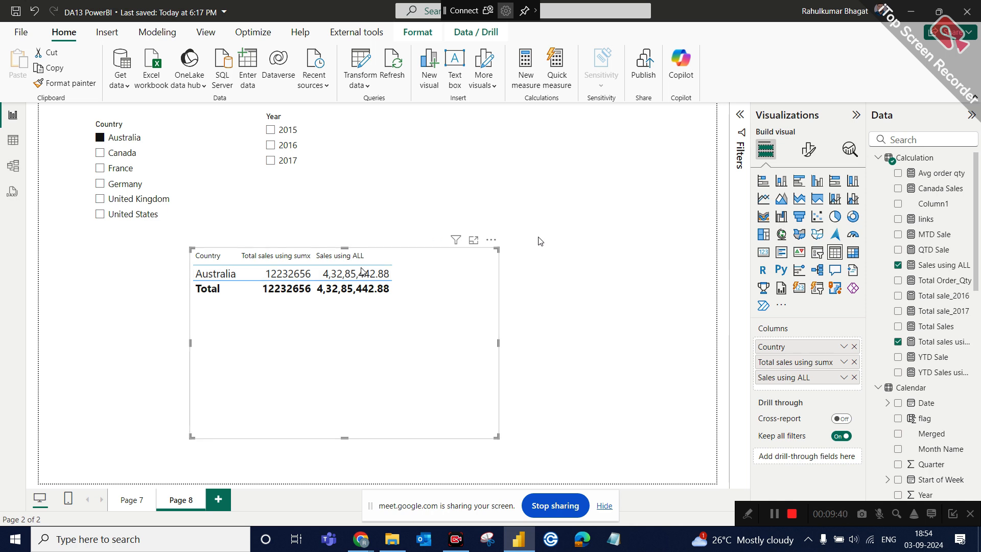
Step: Examine the ALL(Territories[Country]) filter in the Sales using ALL formula and leave the formula without editing it
{"action": "left_click", "coordinate": [939, 266]}
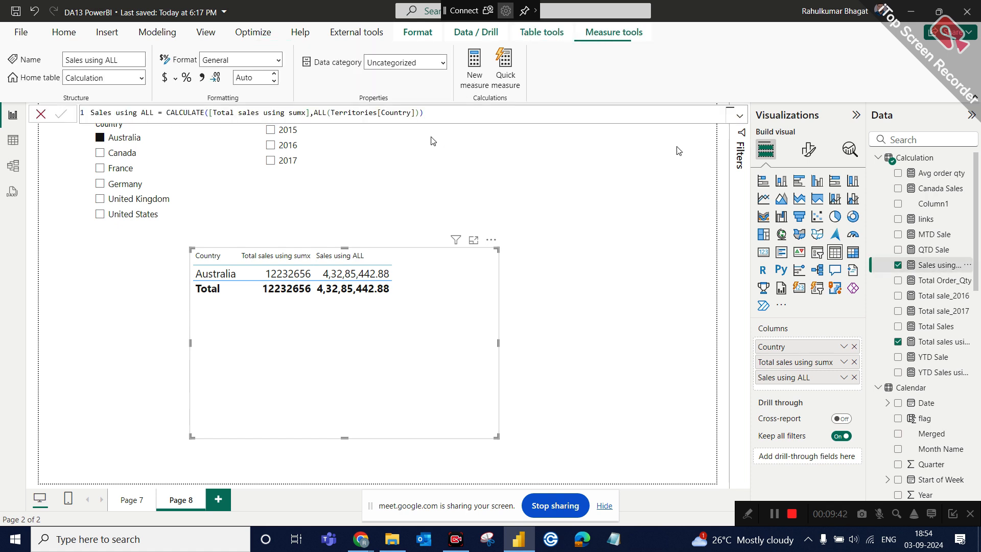
{"action": "left_click_drag", "start_coordinate": [314, 113], "coordinate": [418, 109]}
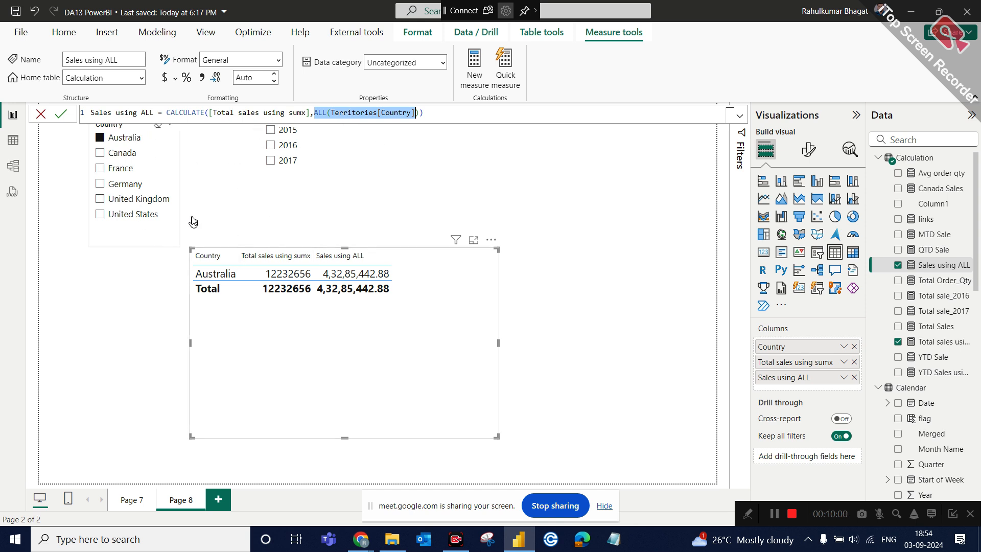
{"action": "left_click", "coordinate": [265, 335]}
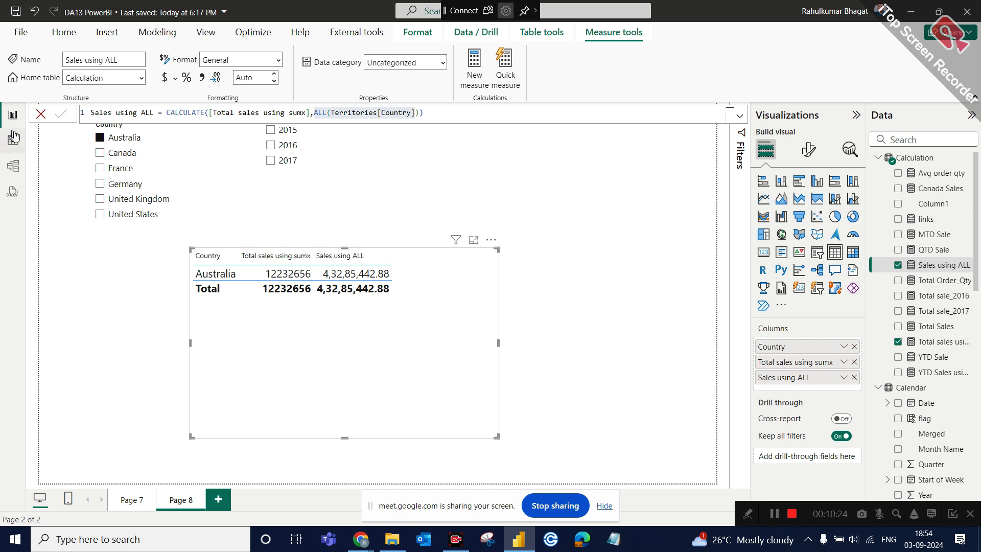
{"action": "left_click", "coordinate": [40, 114]}
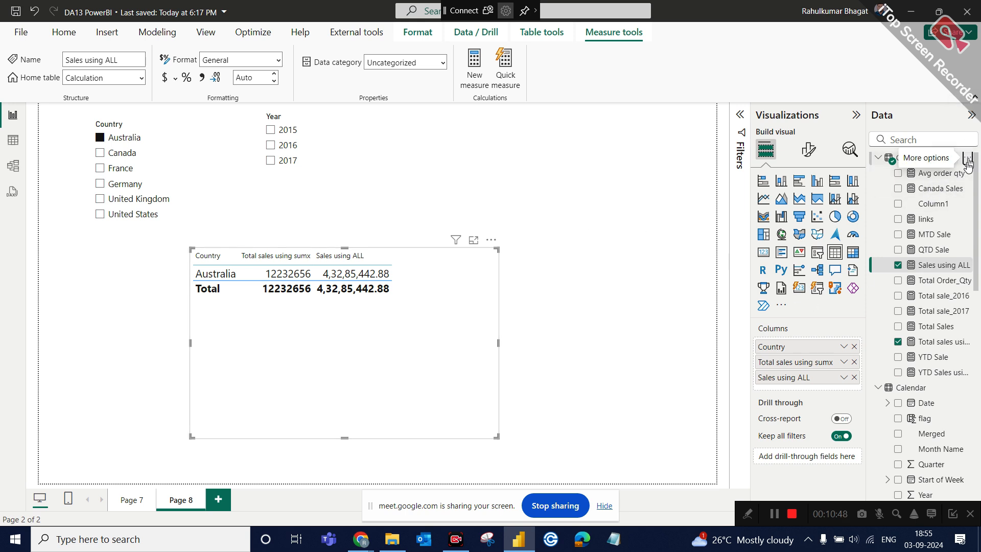
Step: Start a new measure in the Calculation table named Sales using Allselected, with CALCULATE on [Total sales using sumx]
{"action": "left_click", "coordinate": [967, 158]}
{"action": "left_click", "coordinate": [909, 183]}
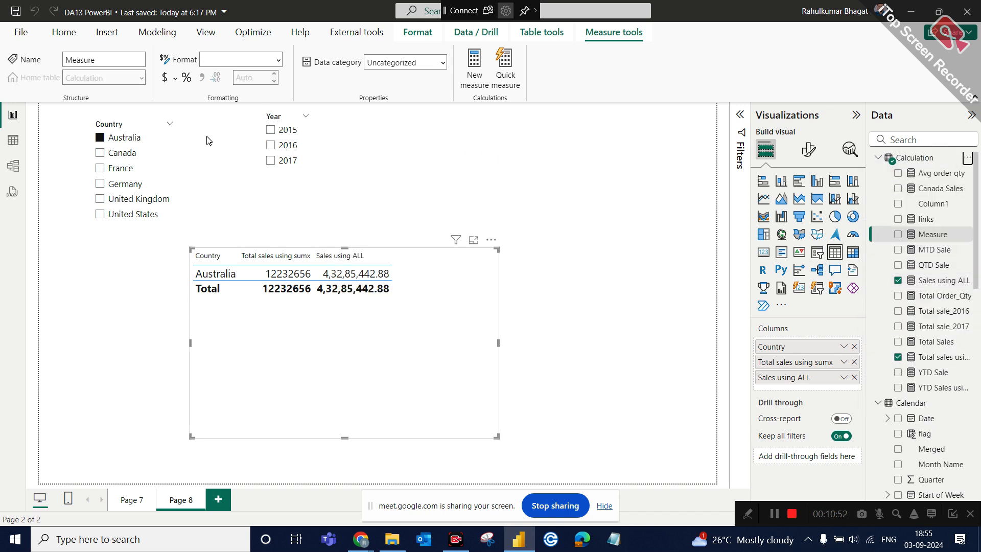
{"action": "type", "text": "Sales"}
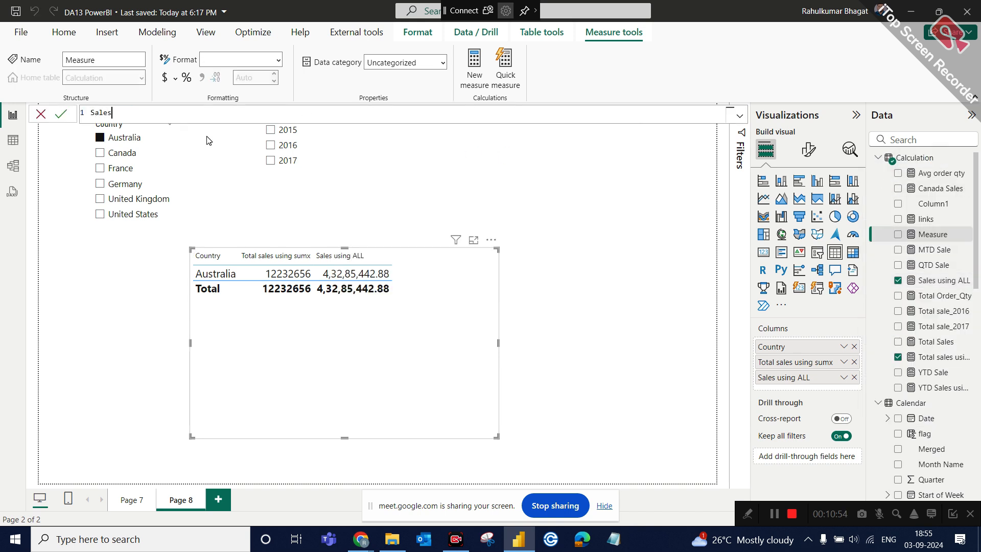
{"action": "type", "text": " using Allselected = CALCULATE("}
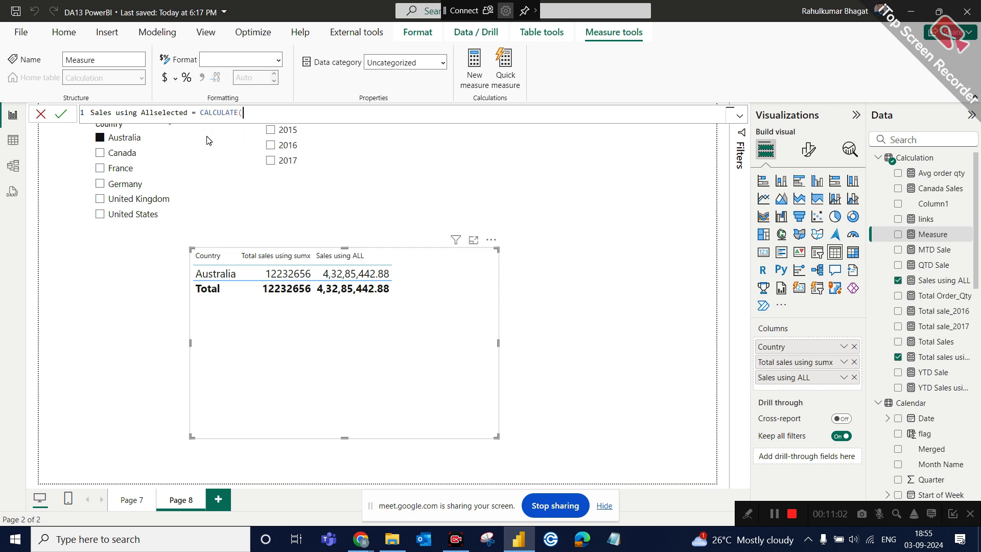
{"action": "type", "text": "sum"}
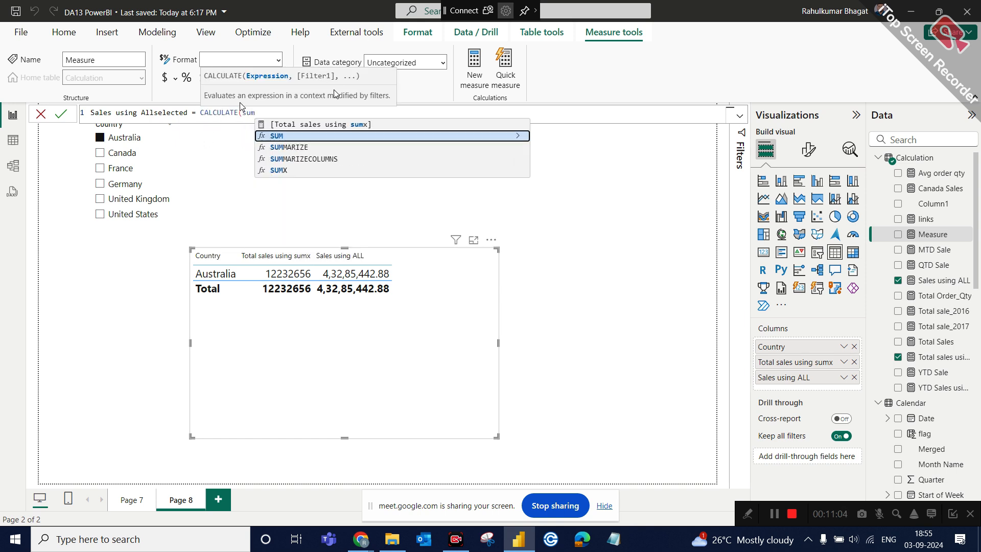
{"action": "left_click", "coordinate": [331, 126]}
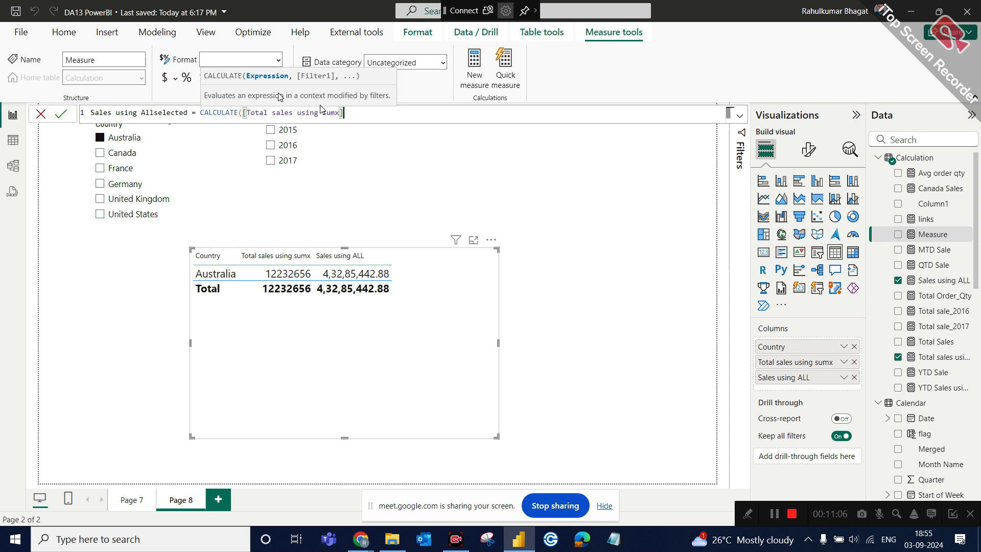
Step: Complete the Sales using Allselected formula with the filter ALLSELECTED(Territories[Country]) and commit the measure
{"action": "type", "text": ",alls"}
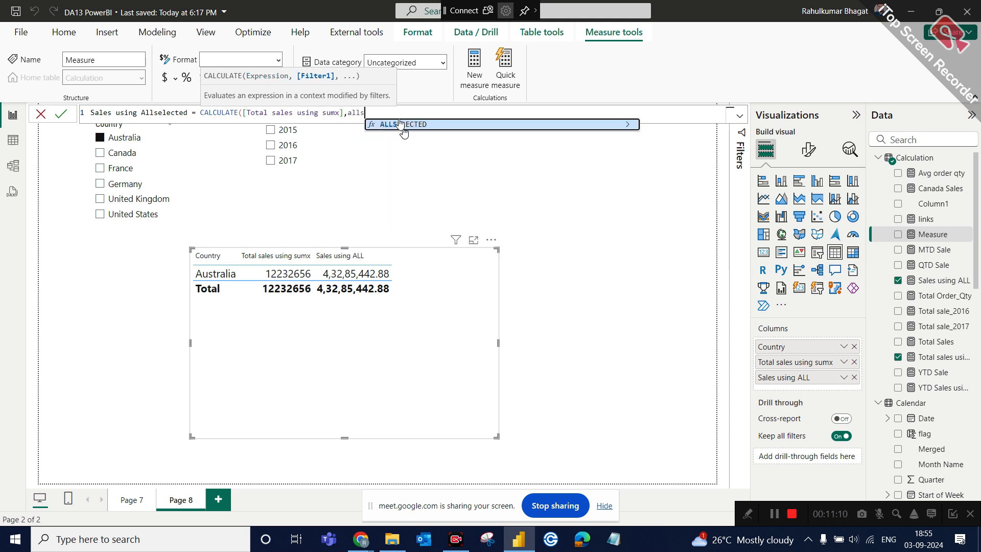
{"action": "left_click", "coordinate": [403, 125]}
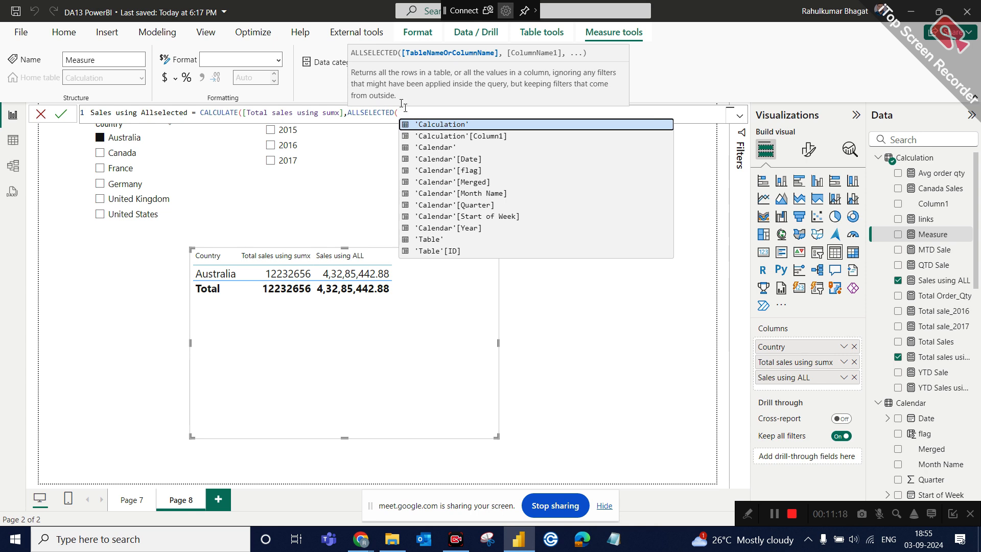
{"action": "type", "text": "ter"}
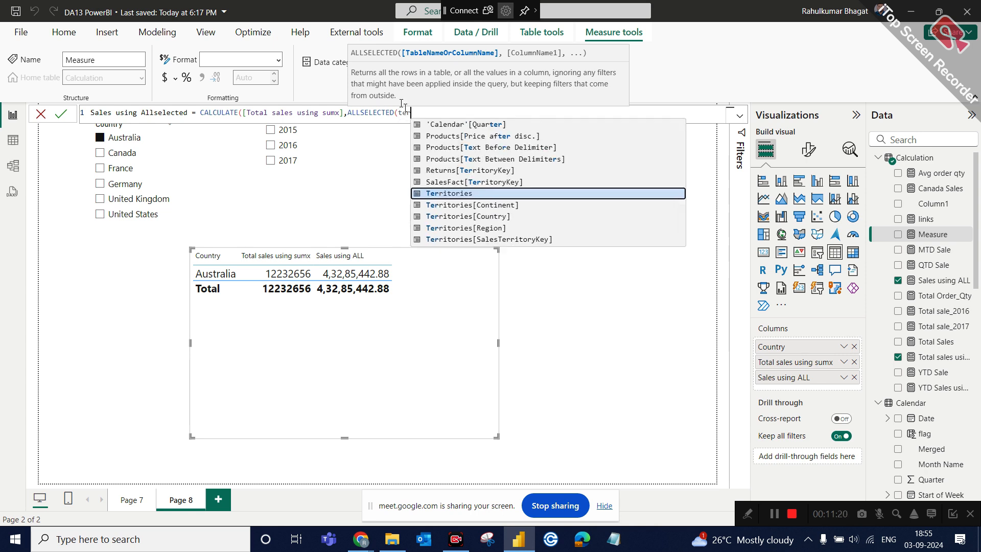
{"action": "left_click", "coordinate": [486, 219]}
{"action": "type", "text": ")"}
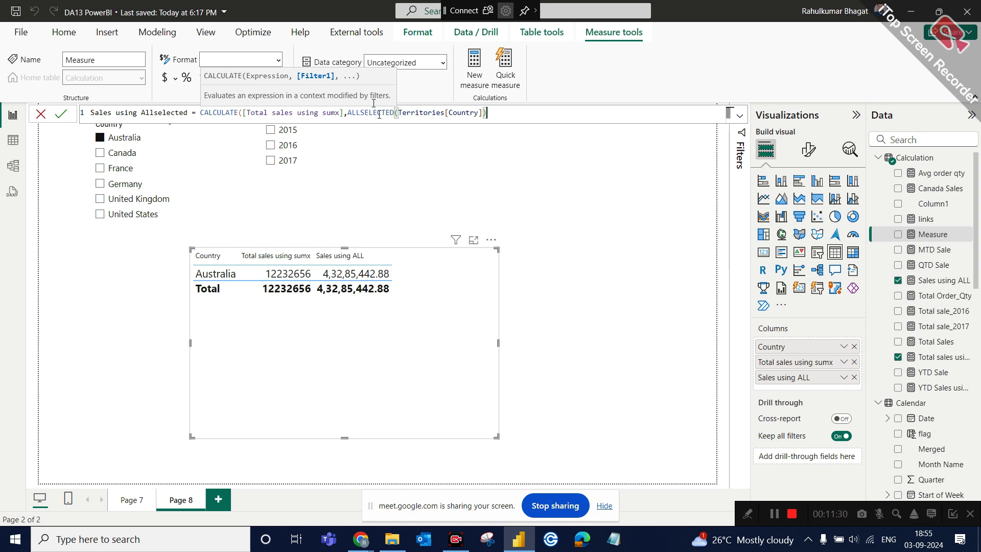
{"action": "type", "text": ")"}
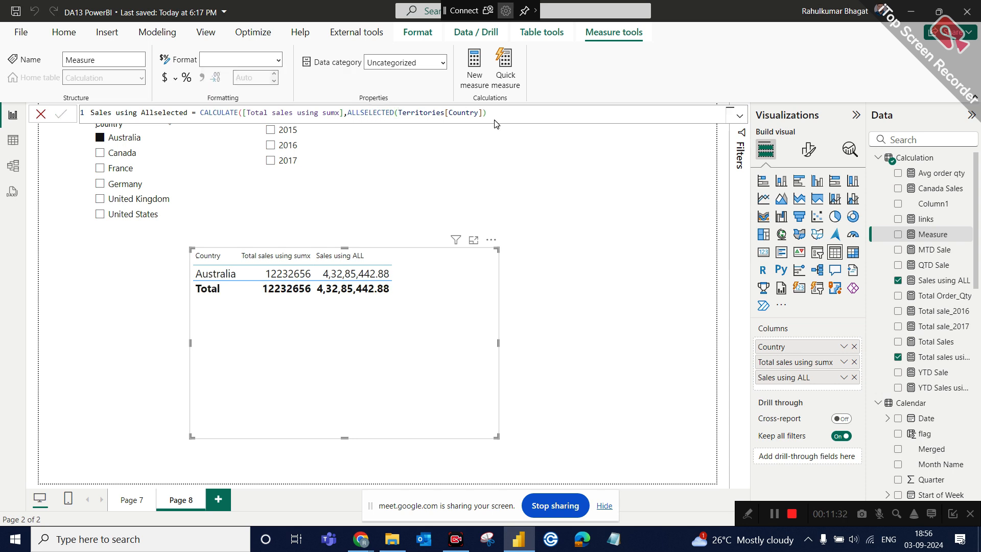
{"action": "key", "text": "Return"}
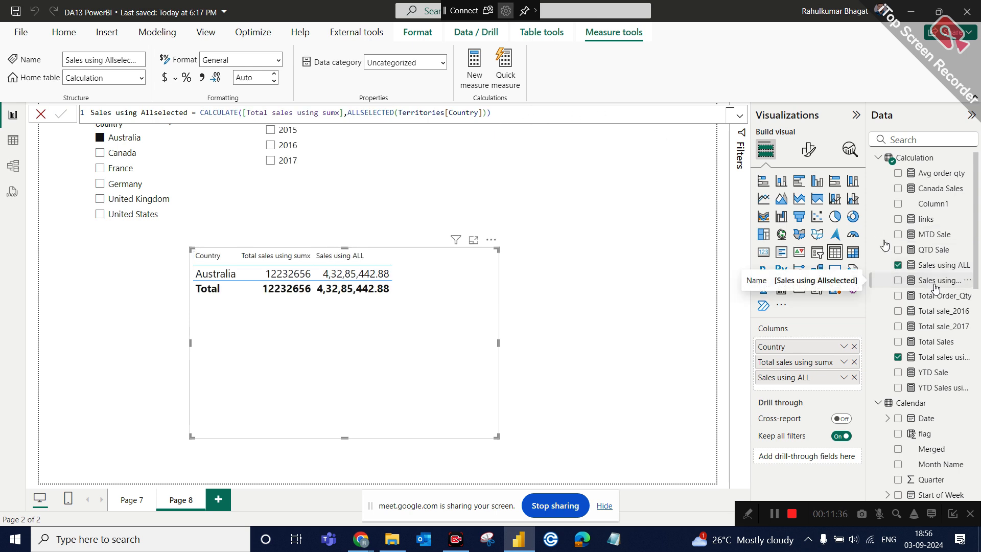
Step: Select Australia, Canada and France together in the Country slicer
{"action": "left_click", "coordinate": [129, 138]}
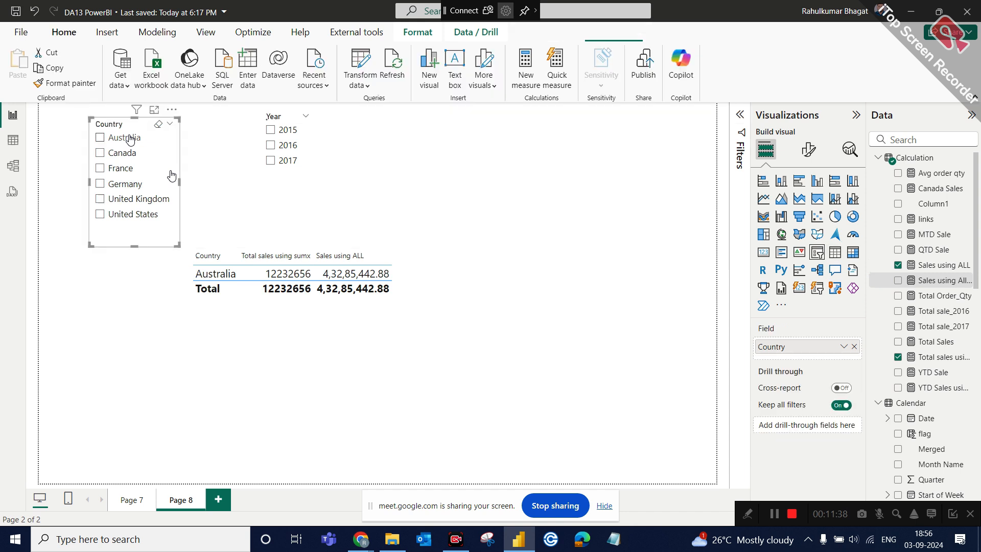
{"action": "left_click", "coordinate": [128, 138]}
{"action": "left_click", "coordinate": [123, 152], "text": "ctrl"}
{"action": "left_click", "coordinate": [123, 166], "text": "ctrl"}
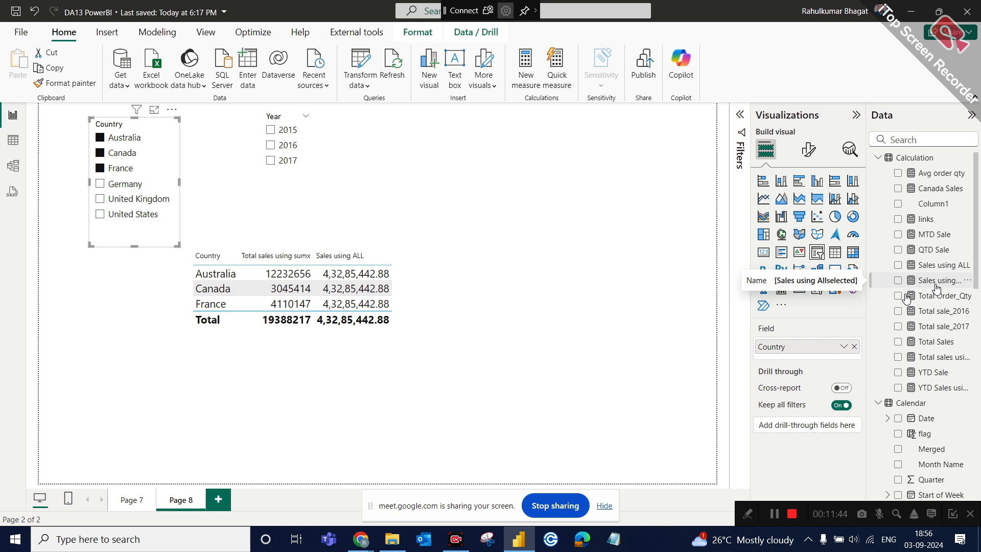
Step: Add the Sales using Allselected measure to the Country table after Sales using ALL
{"action": "left_click", "coordinate": [445, 335]}
{"action": "left_click_drag", "start_coordinate": [942, 280], "coordinate": [844, 384]}
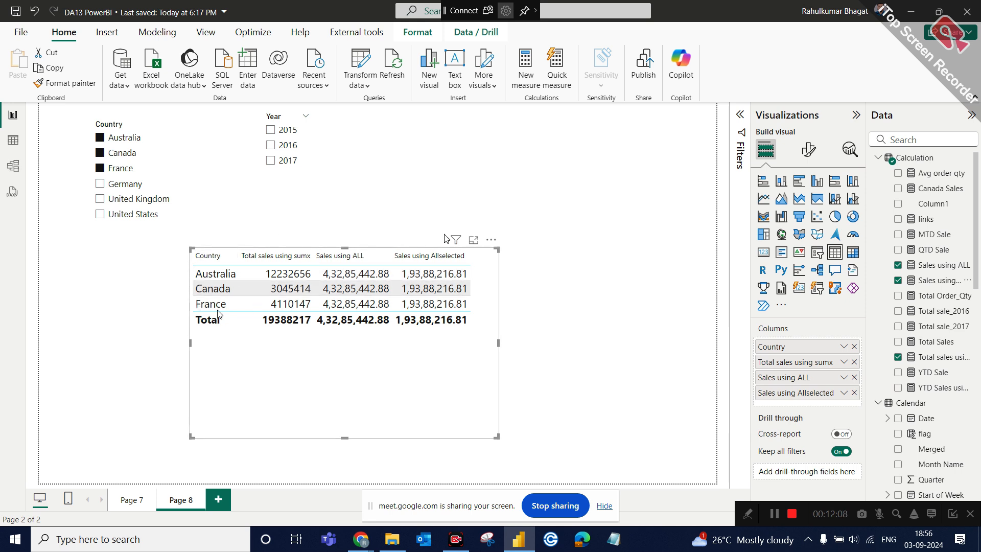
{"action": "left_click", "coordinate": [117, 129]}
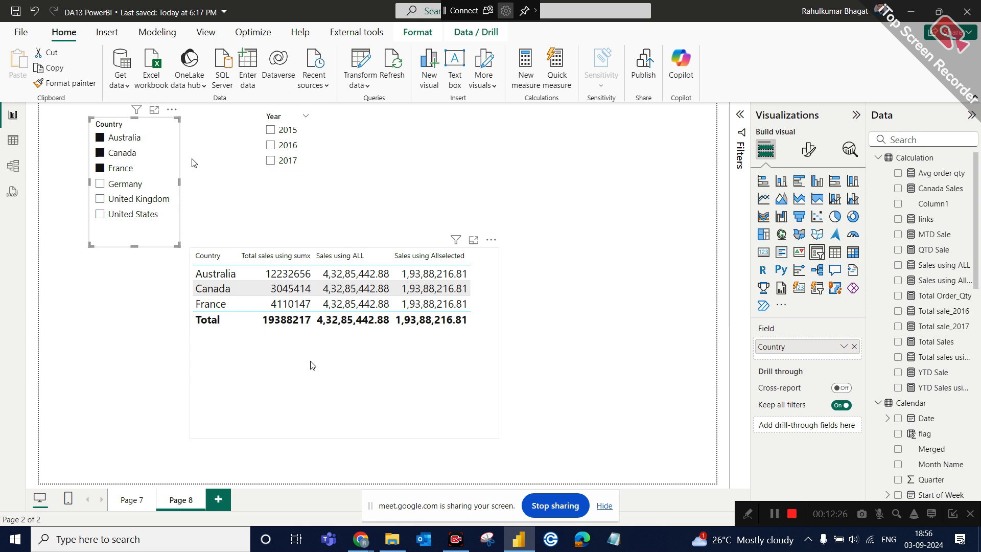
{"action": "left_click", "coordinate": [458, 257]}
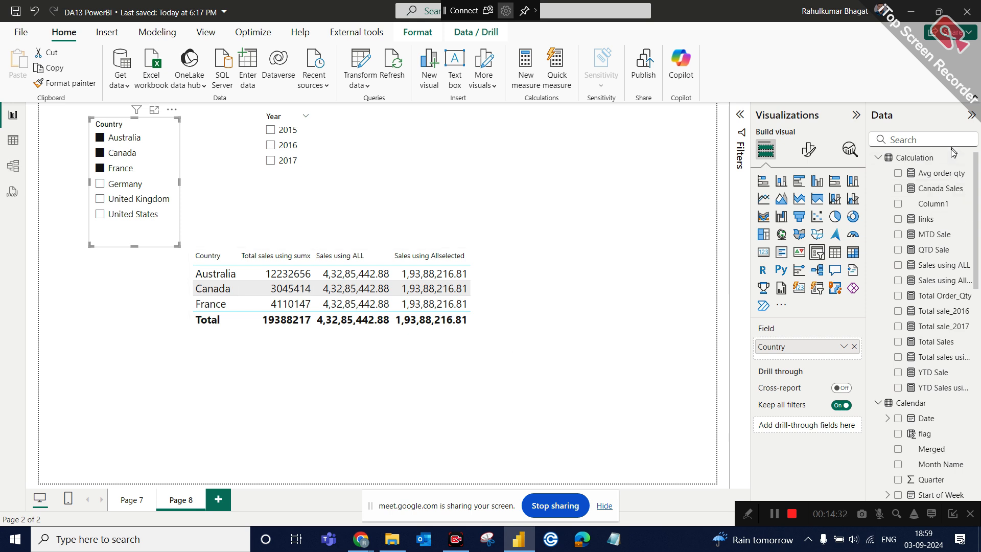
Step: Start a new measure in the Calculation table named sales using Allexcept, with CALCULATE on [Total sales using sumx]
{"action": "left_click", "coordinate": [967, 162]}
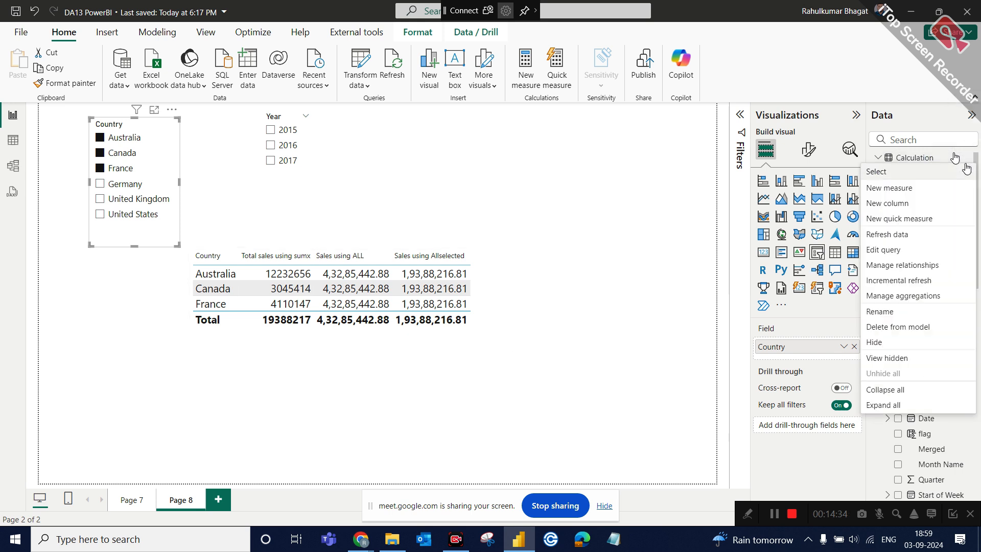
{"action": "left_click", "coordinate": [887, 190]}
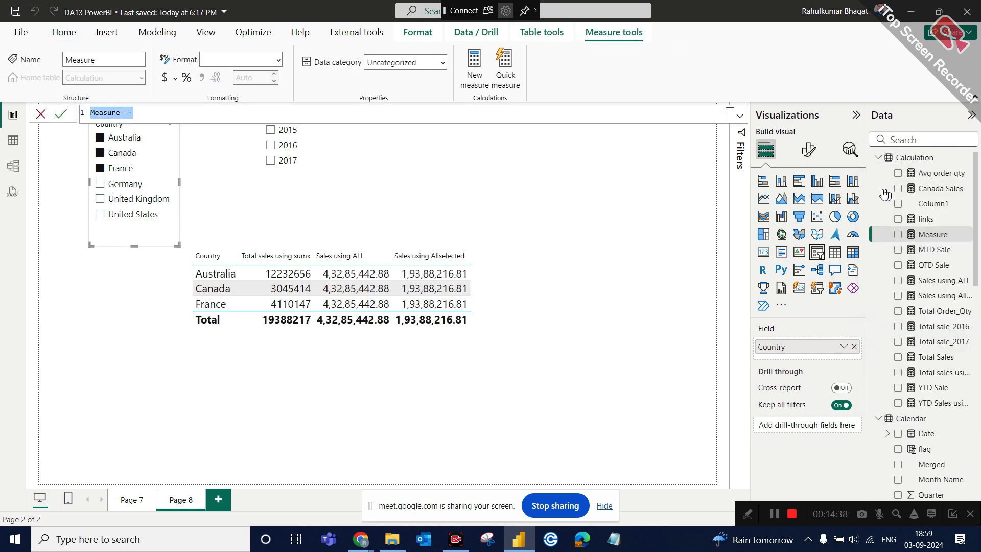
{"action": "type", "text": "sale"}
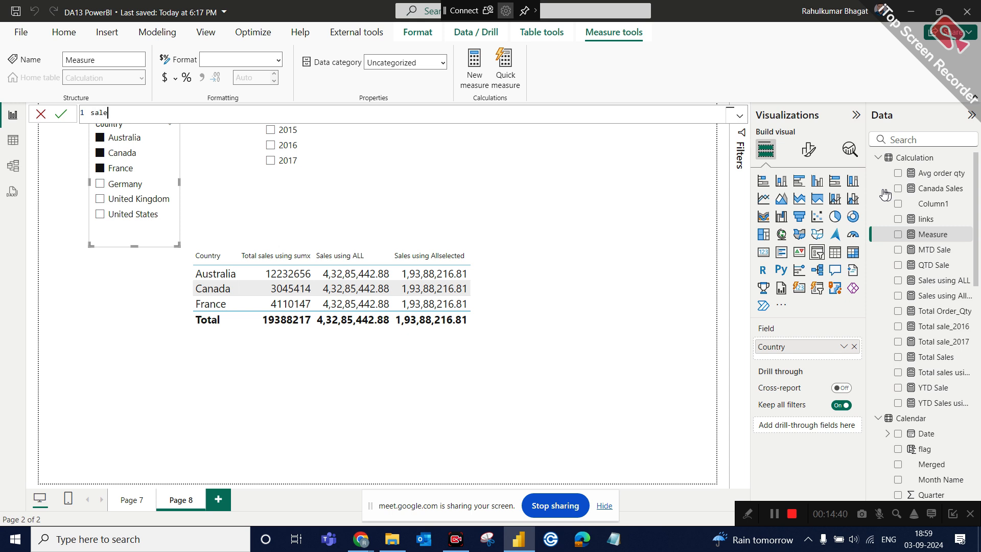
{"action": "type", "text": "s using Allexcept = CALCULATE("}
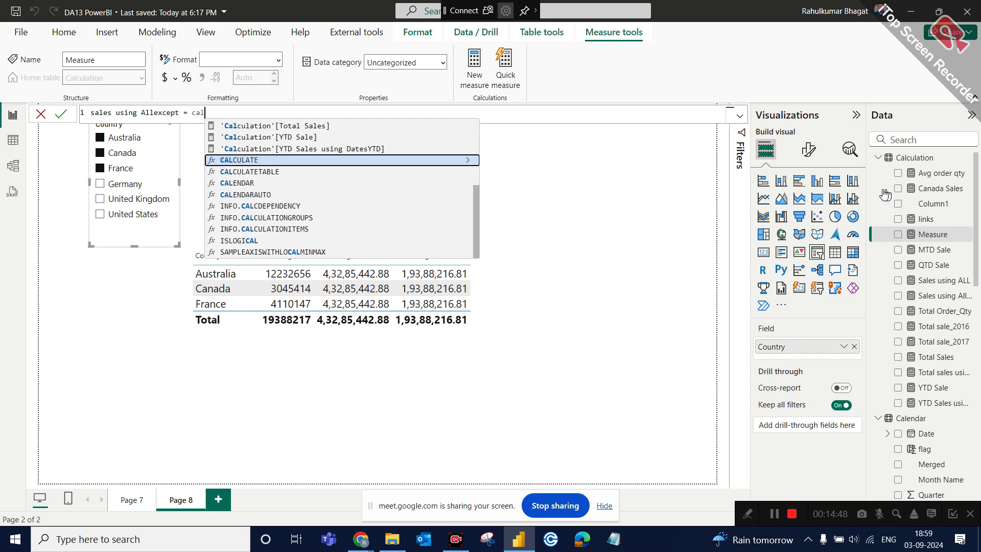
{"action": "type", "text": "su"}
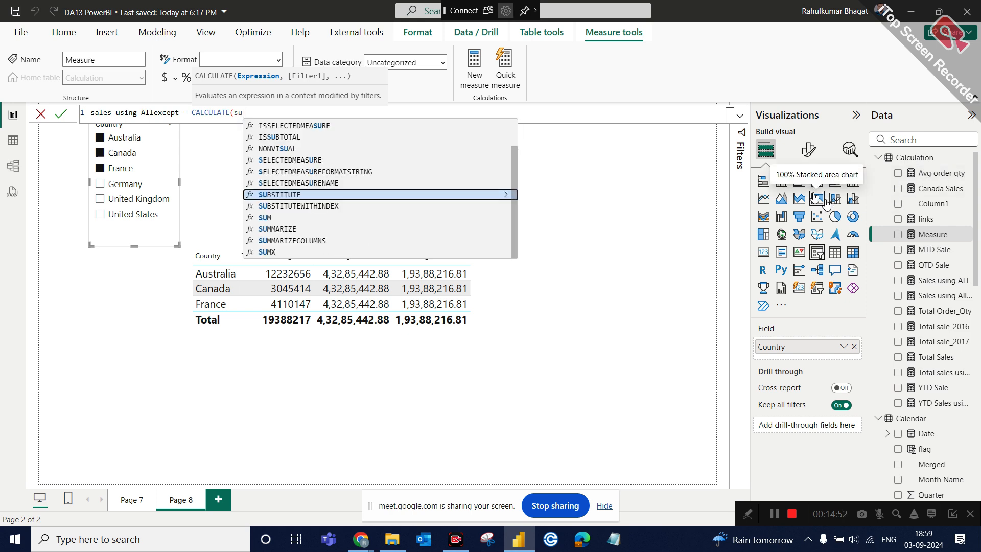
{"action": "type", "text": "m"}
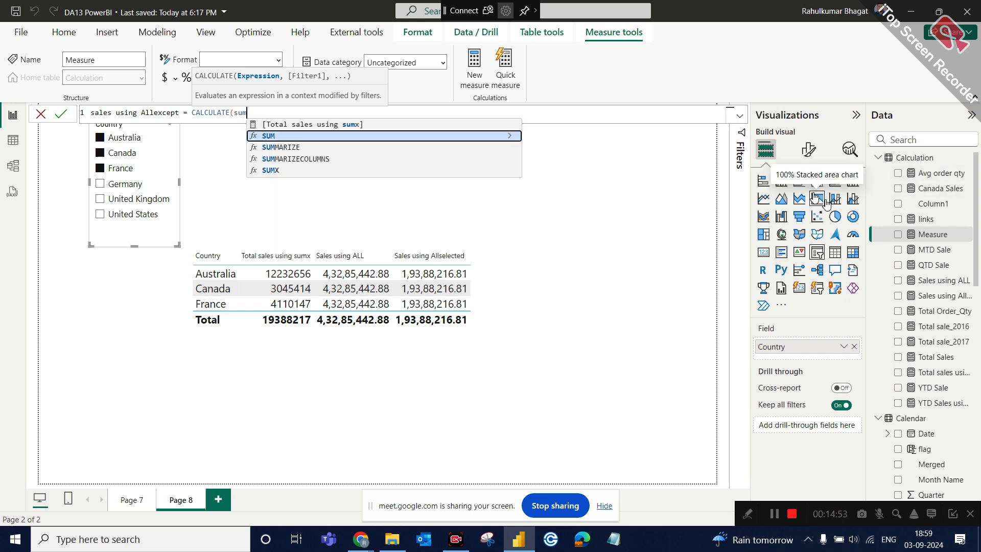
{"action": "left_click", "coordinate": [349, 125]}
{"action": "type", "text": ","}
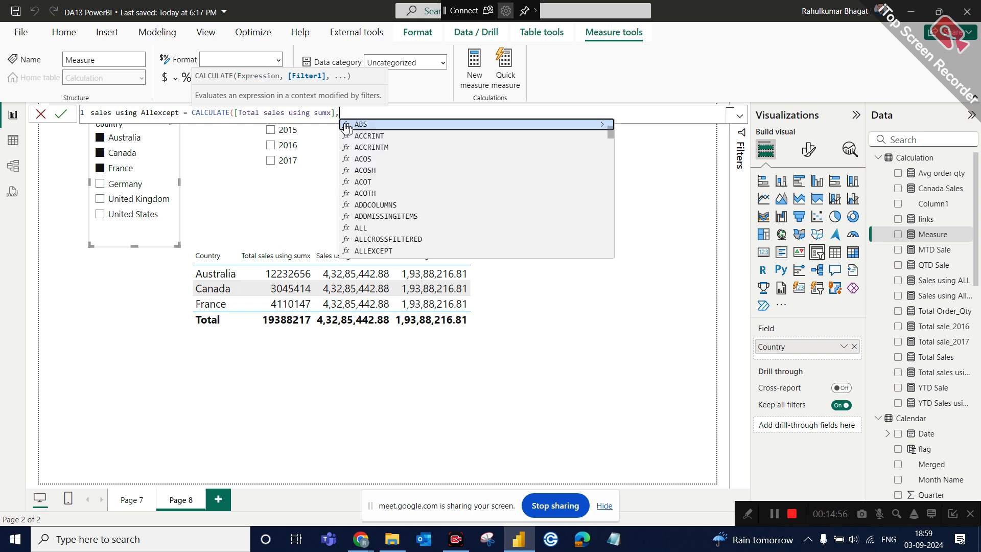
Step: Add an ALLEXCEPT filter on the Territories table to the formula and try to commit the measure
{"action": "type", "text": "alle"}
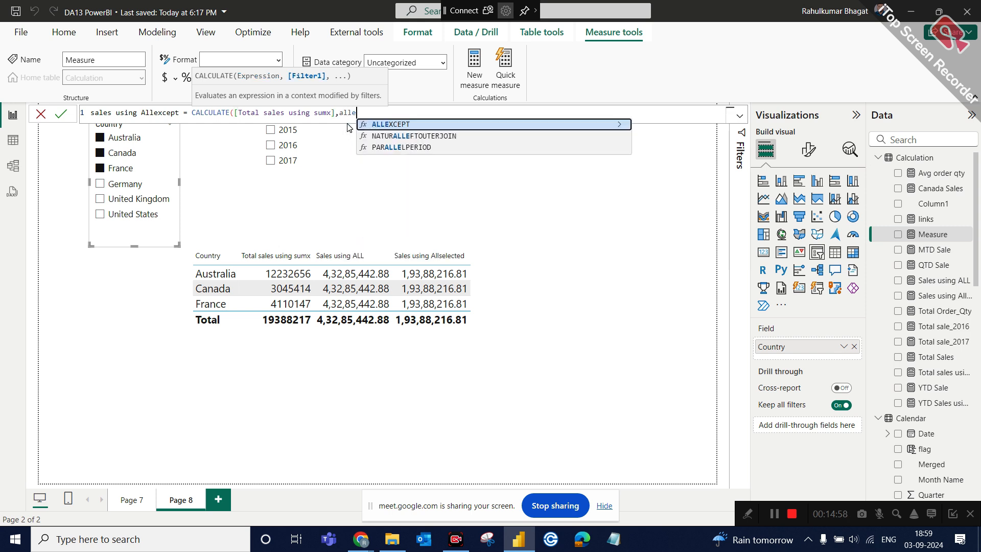
{"action": "left_click", "coordinate": [395, 125]}
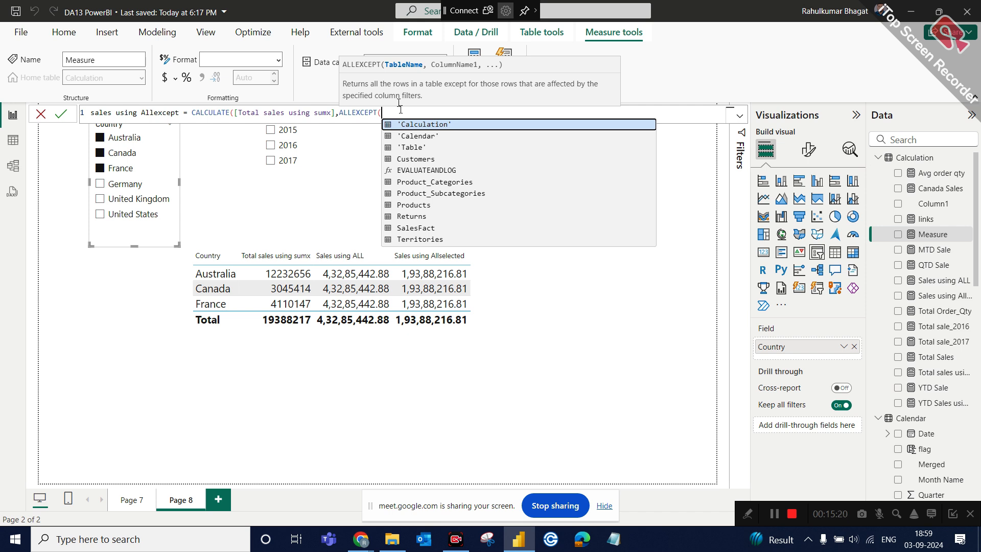
{"action": "type", "text": "ter"}
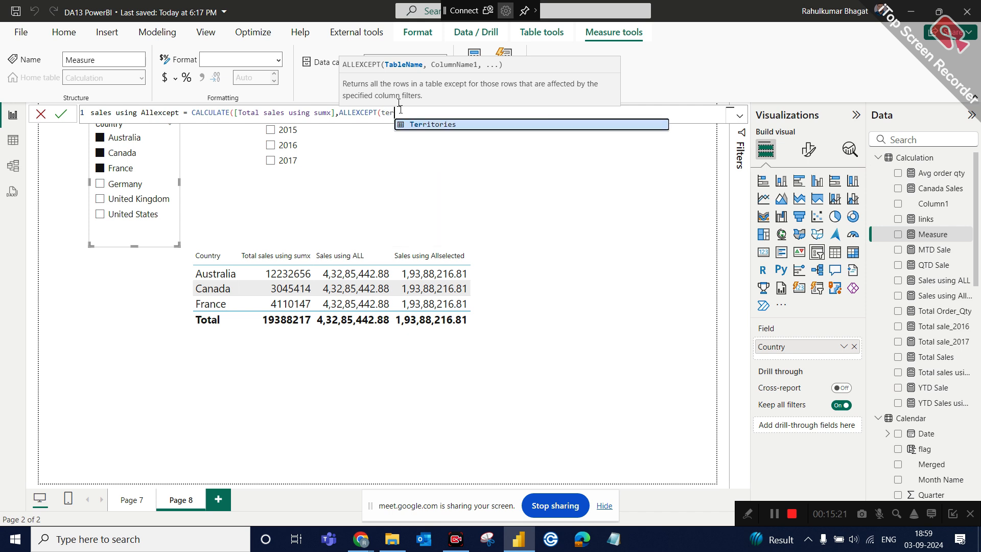
{"action": "left_click", "coordinate": [434, 124]}
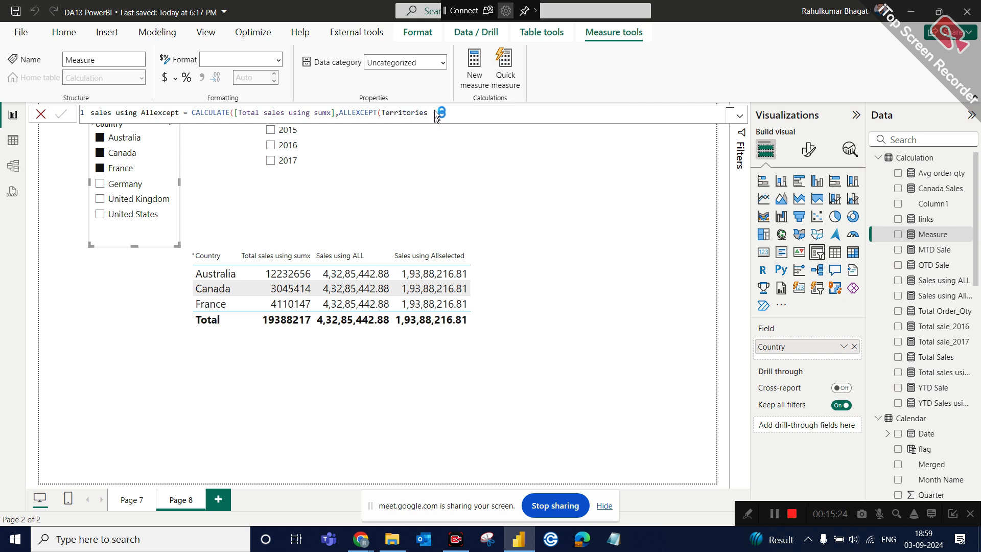
{"action": "type", "text": ")"}
{"action": "key", "text": "Return"}
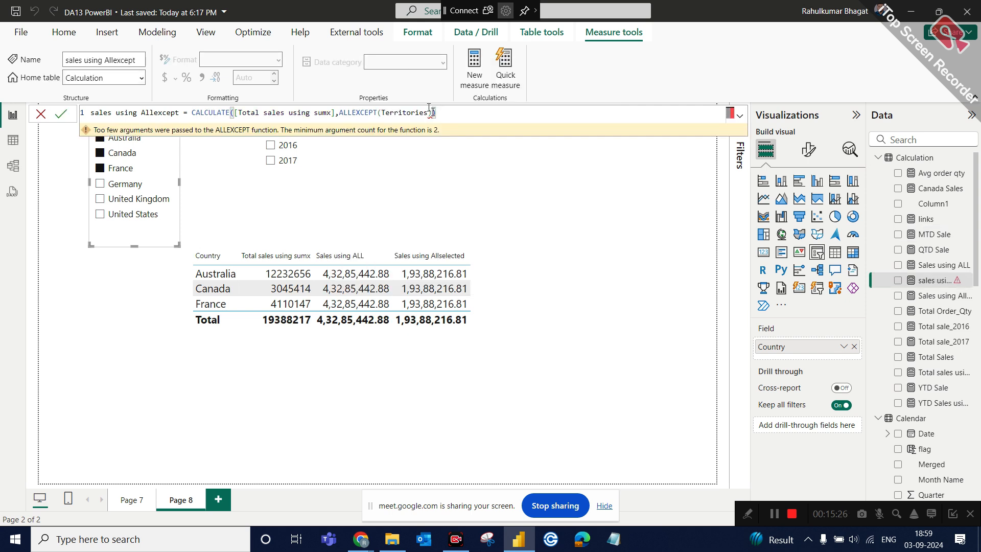
Step: Add Territories[Country] as the column argument of ALLEXCEPT, close the formula and commit the measure
{"action": "key", "text": "BackSpace"}
{"action": "type", "text": ","}
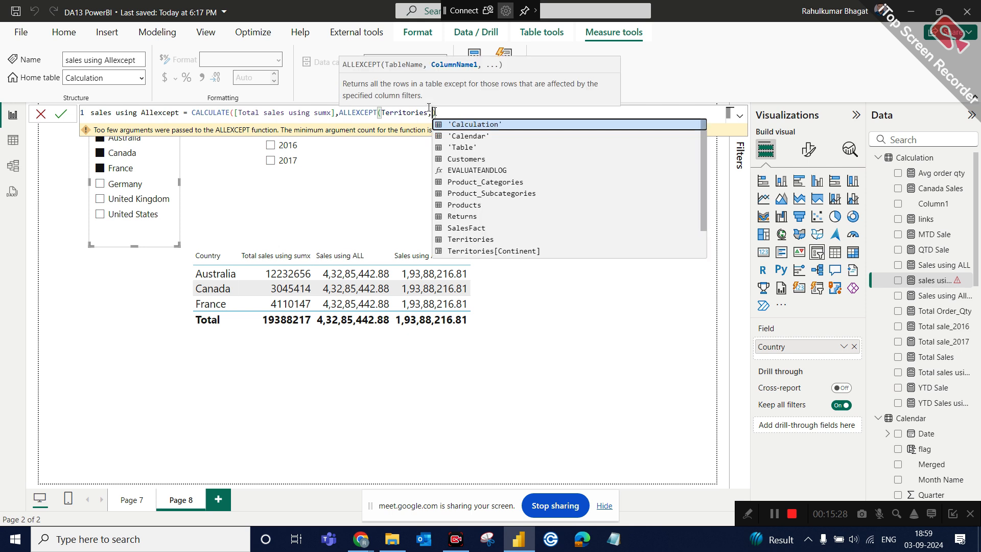
{"action": "type", "text": "coun"}
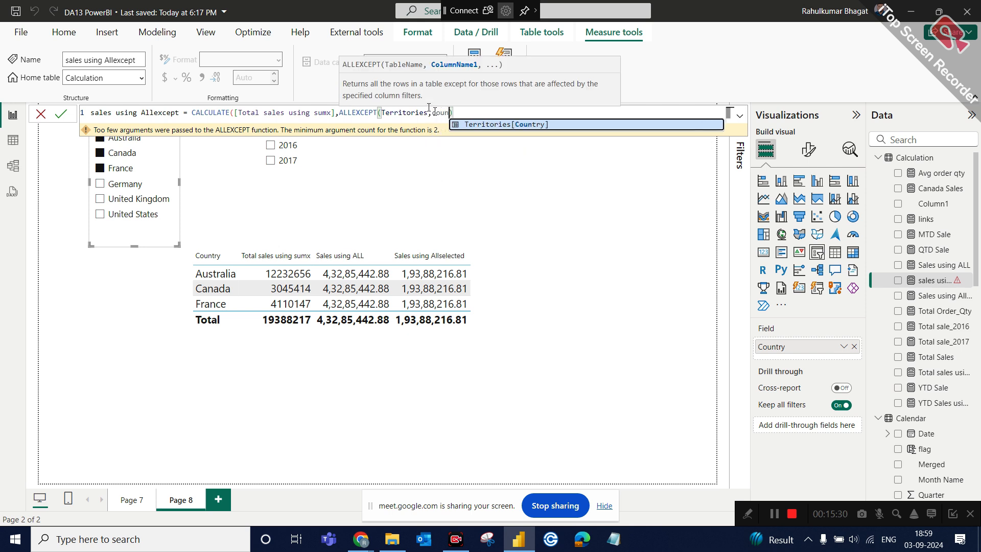
{"action": "left_click", "coordinate": [483, 128]}
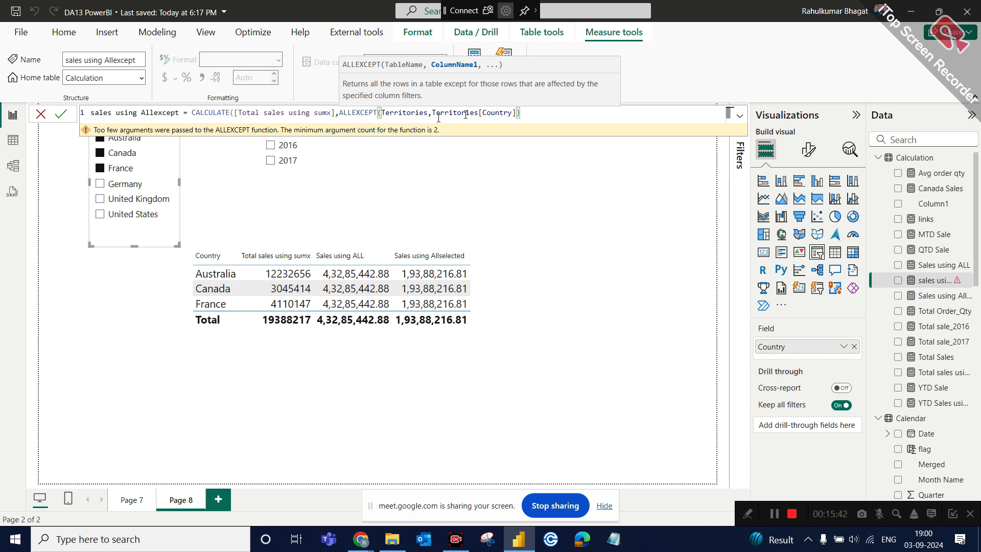
{"action": "left_click", "coordinate": [269, 115]}
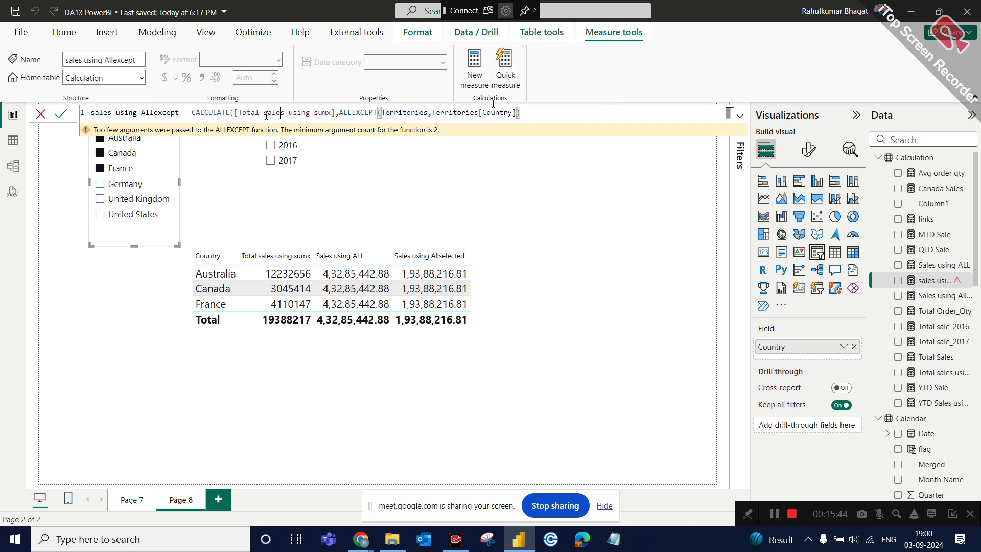
{"action": "left_click", "coordinate": [332, 104]}
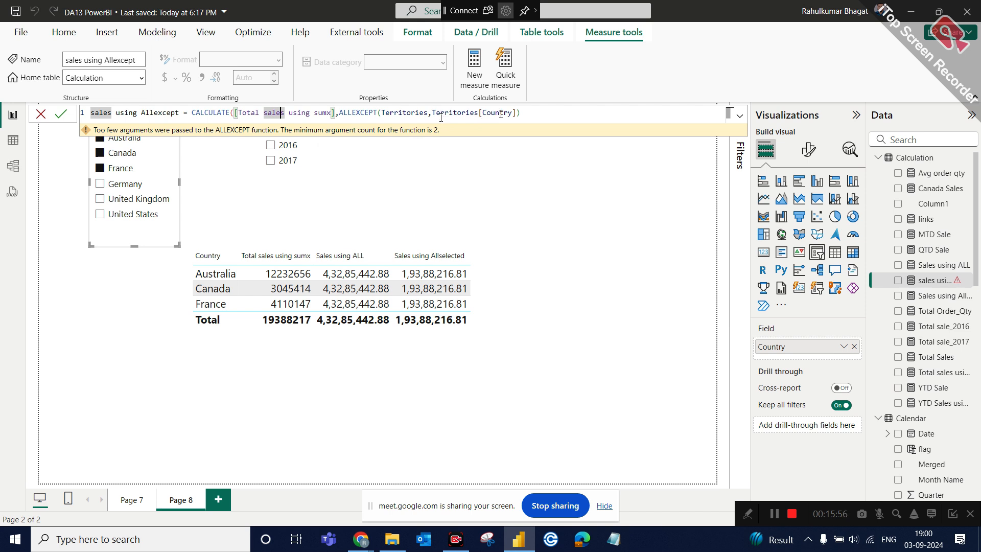
{"action": "left_click", "coordinate": [549, 112]}
{"action": "type", "text": ")"}
{"action": "key", "text": "Return"}
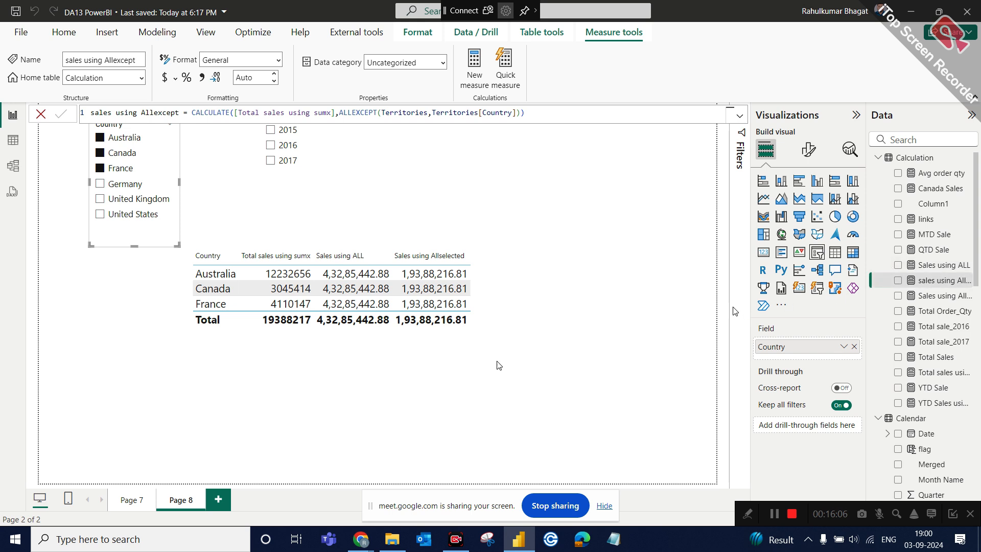
Step: Widen the Country table and add the sales using Allexcept measure after Sales using Allselected
{"action": "left_click", "coordinate": [470, 365]}
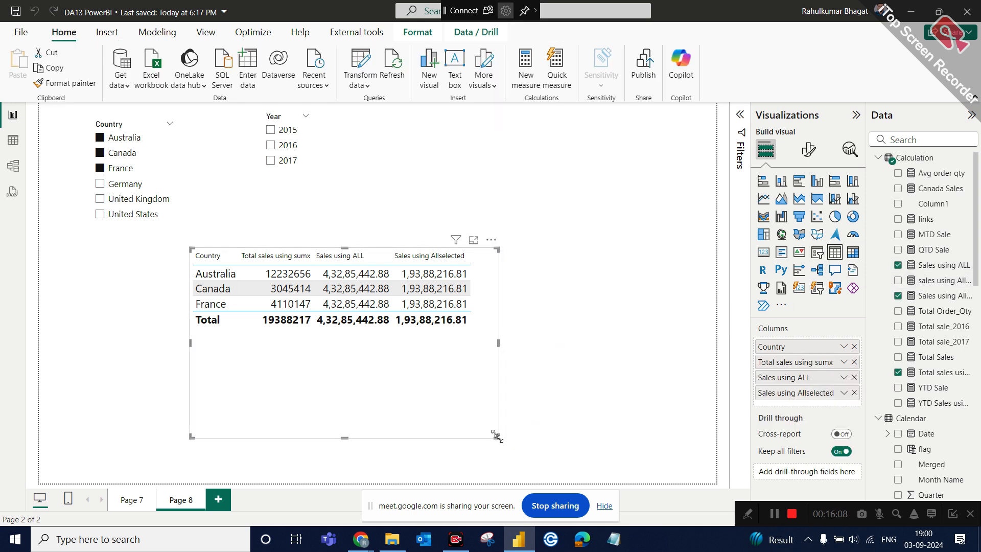
{"action": "left_click_drag", "start_coordinate": [496, 437], "coordinate": [696, 431]}
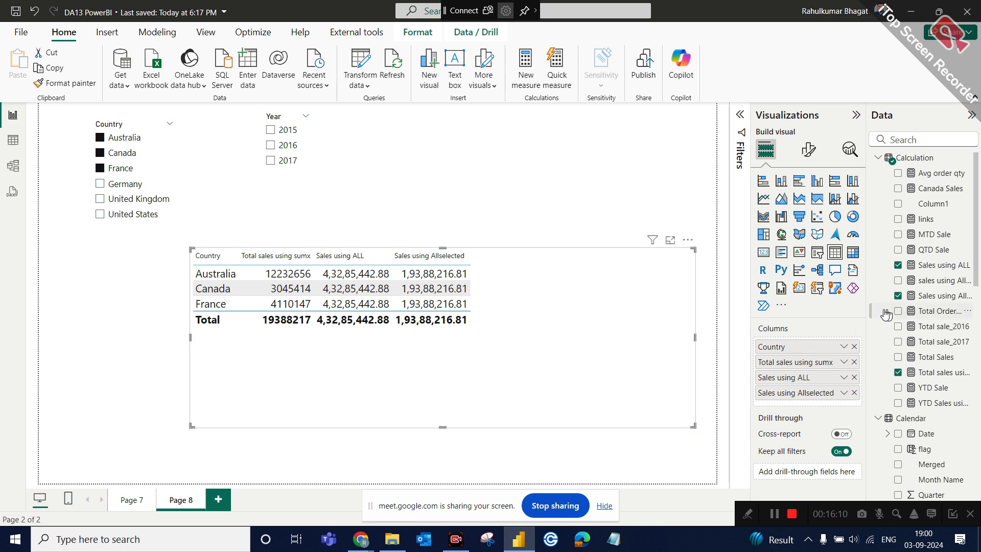
{"action": "left_click_drag", "start_coordinate": [951, 286], "coordinate": [838, 406]}
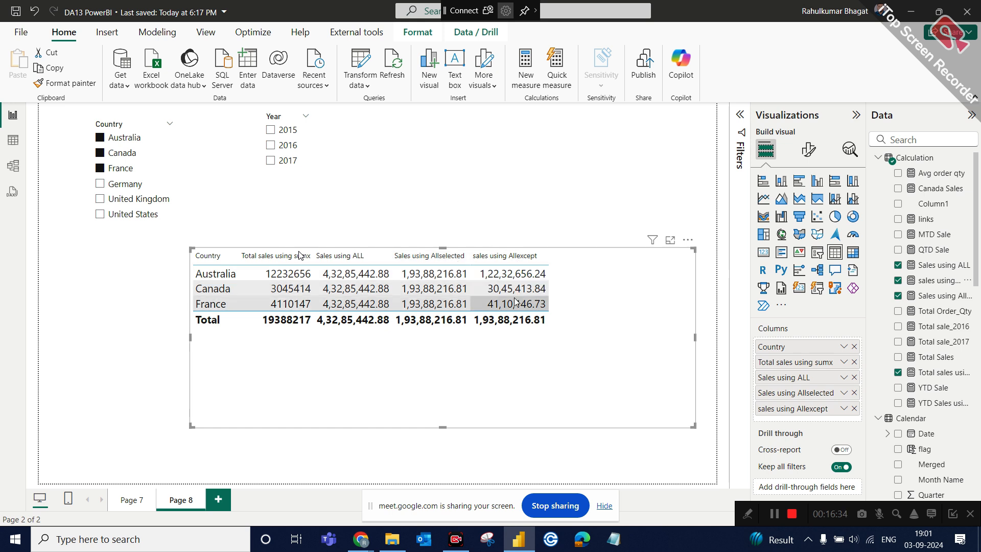
Step: Filter the Country slicer to Germany alone, and switch it back to Australia, Canada and France
{"action": "left_click", "coordinate": [125, 187]}
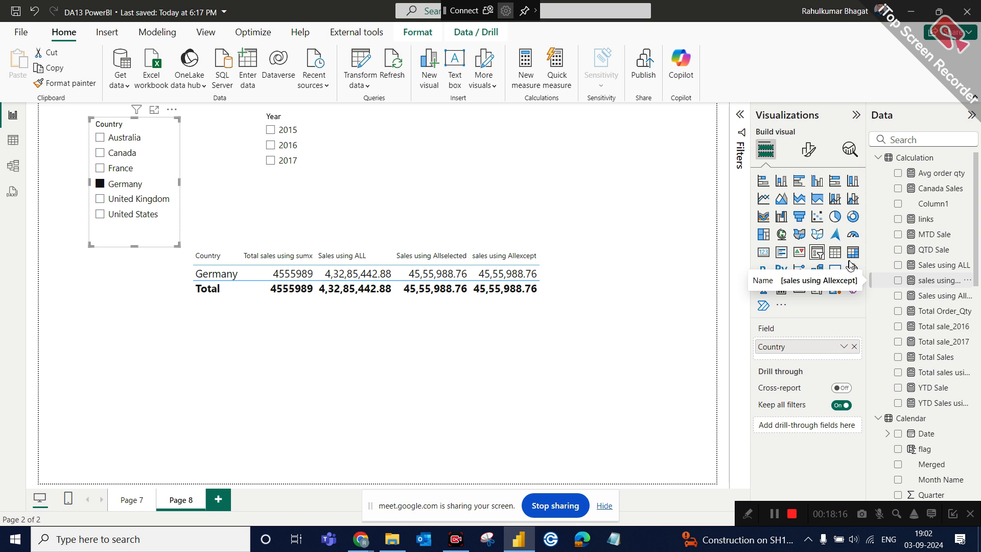
{"action": "left_click", "coordinate": [643, 321]}
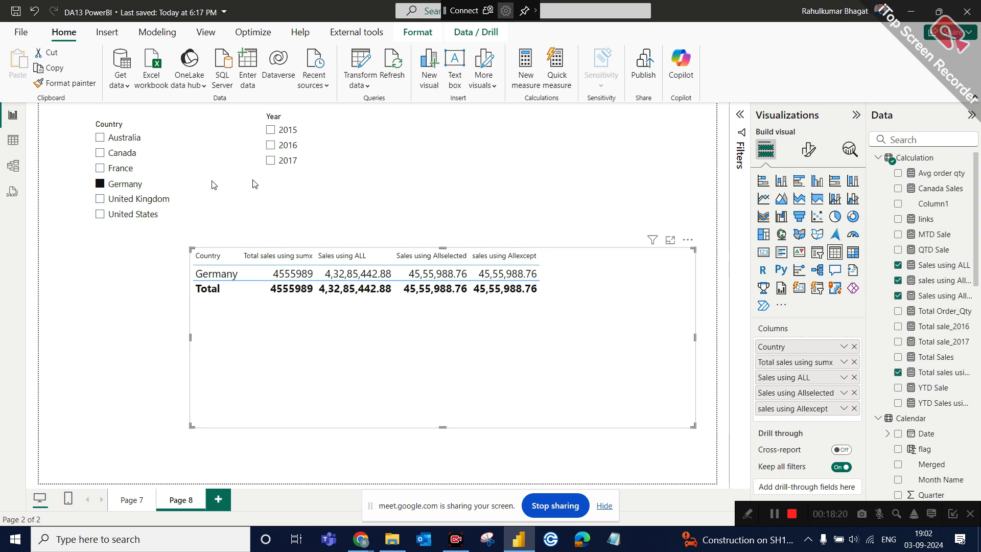
{"action": "left_click", "coordinate": [118, 138]}
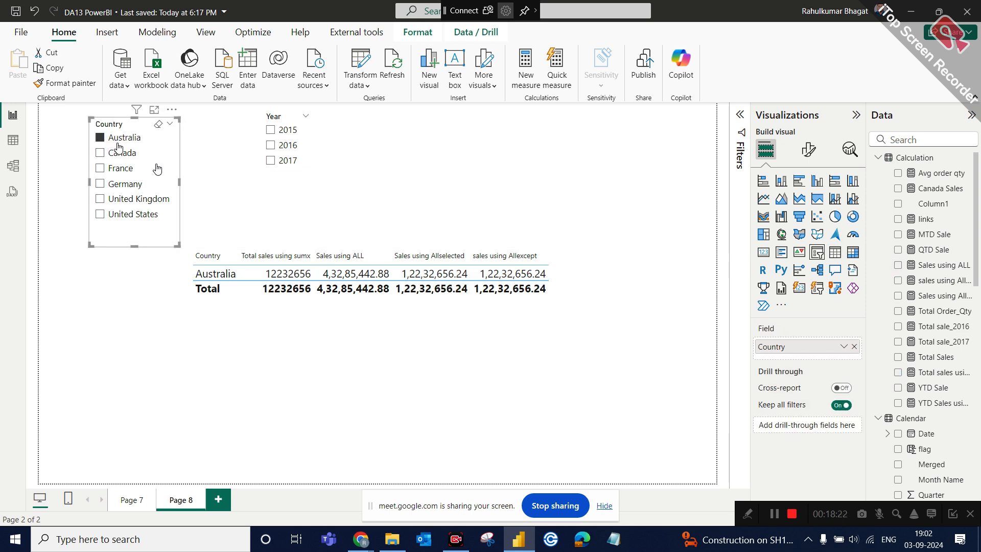
{"action": "left_click", "coordinate": [117, 153], "text": "ctrl"}
{"action": "left_click", "coordinate": [117, 168], "text": "ctrl"}
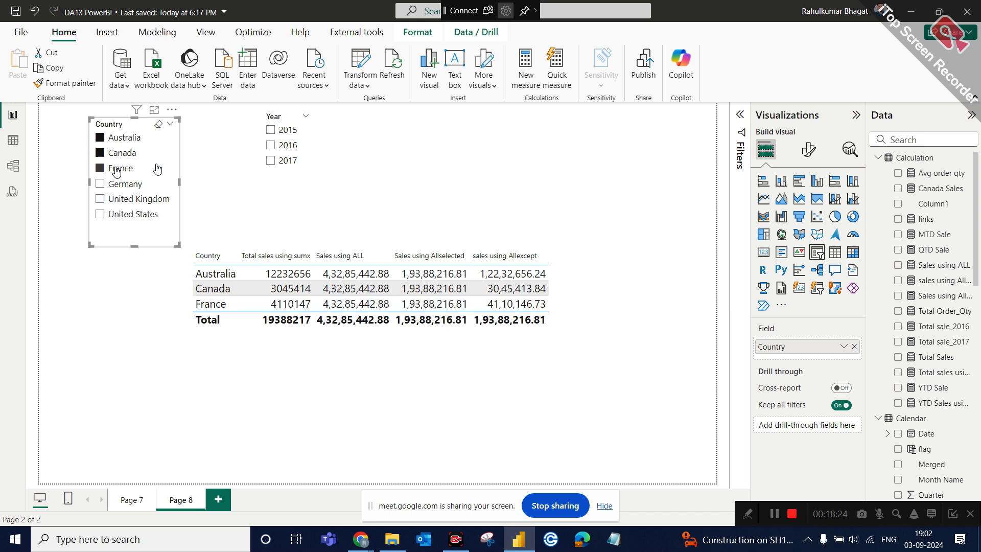
Step: Select 2015 in the Year slicer and clear the selection in the Country slicer
{"action": "left_click", "coordinate": [286, 134]}
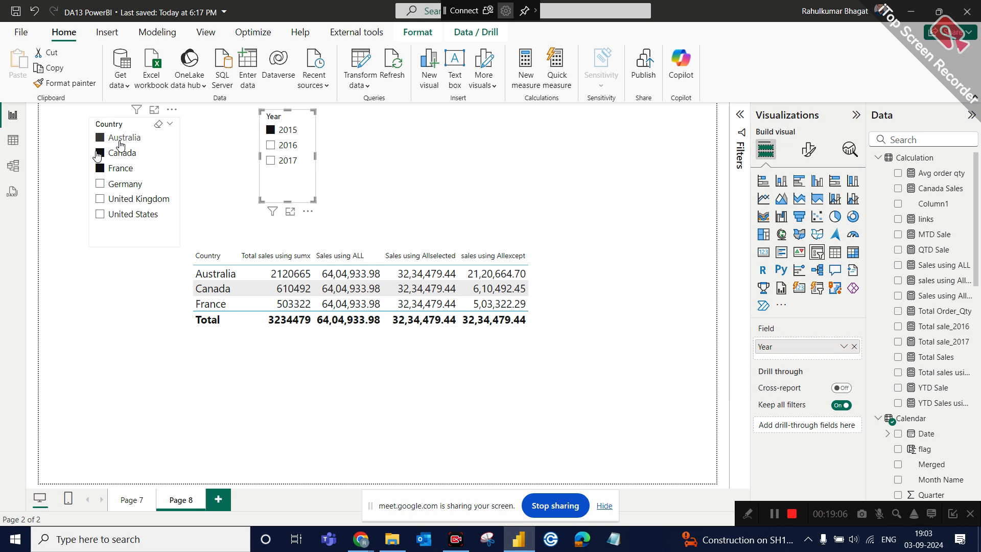
{"action": "left_click", "coordinate": [158, 124]}
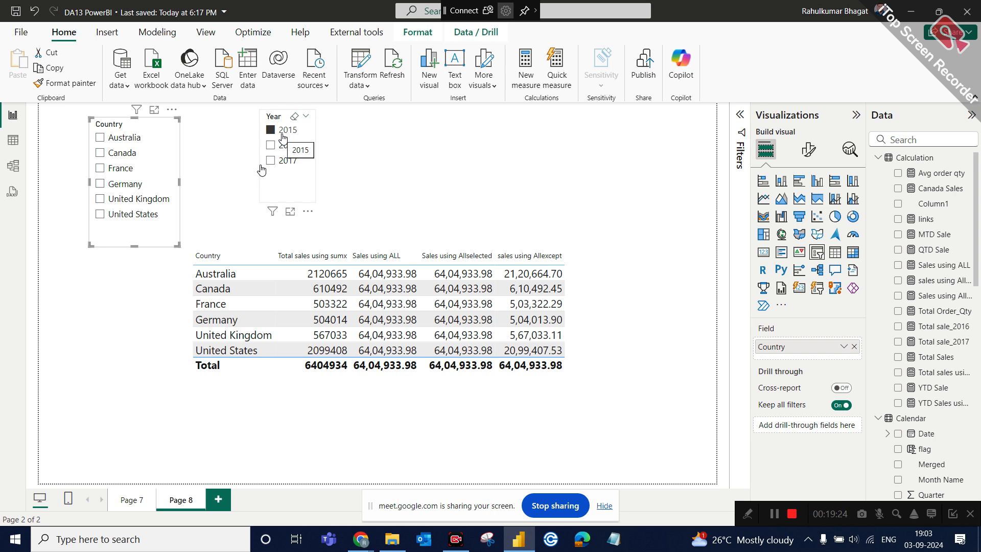
Step: Open the formula of the Sales using ALL measure and select Australia and Canada in the Country slicer
{"action": "left_click", "coordinate": [939, 265]}
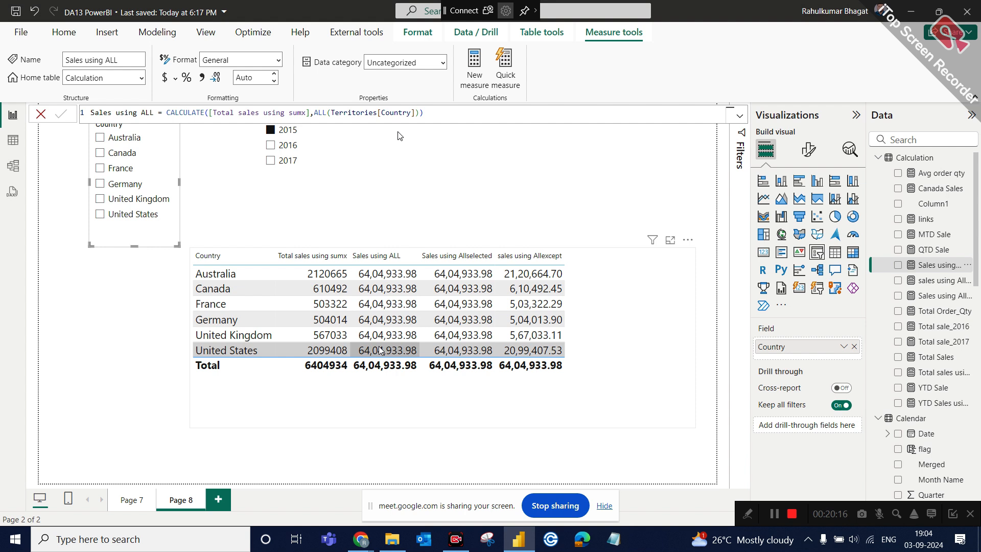
{"action": "left_click", "coordinate": [130, 138]}
{"action": "left_click", "coordinate": [124, 155]}
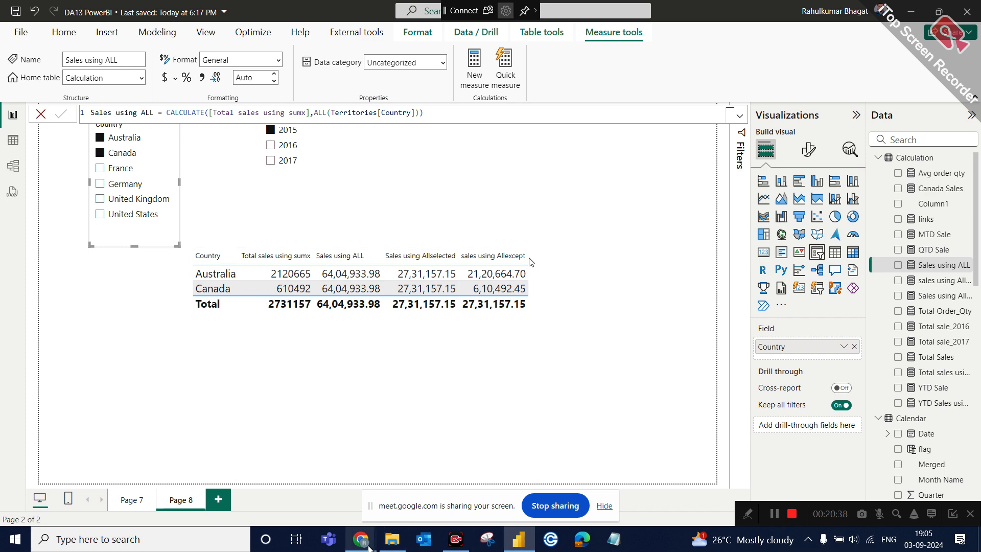
Step: Switch to the Google Meet call to admit everyone waiting to join, and return to Power BI
{"action": "mouse_move", "coordinate": [368, 547]}
{"action": "left_click", "coordinate": [293, 471]}
{"action": "left_click", "coordinate": [903, 281]}
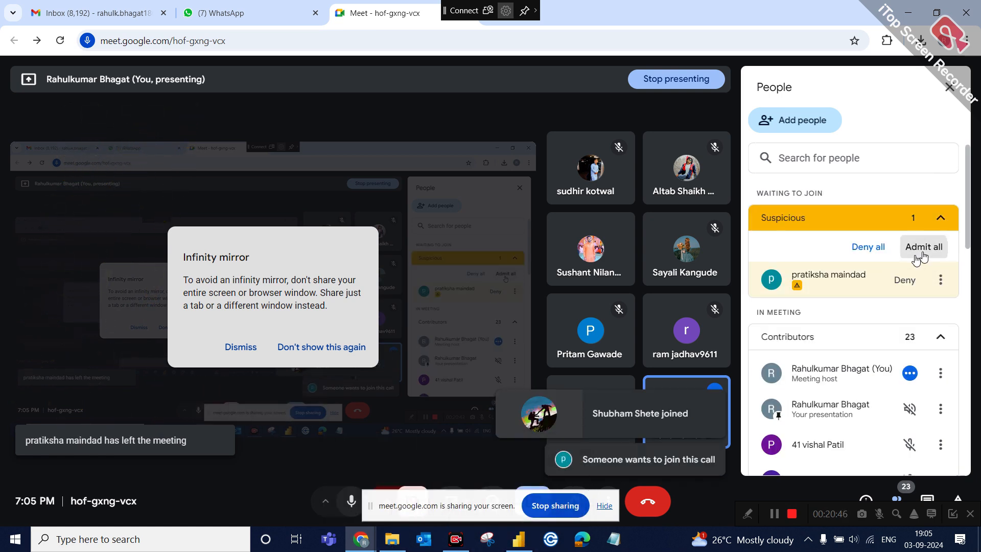
{"action": "left_click", "coordinate": [923, 257]}
{"action": "left_click", "coordinate": [554, 326]}
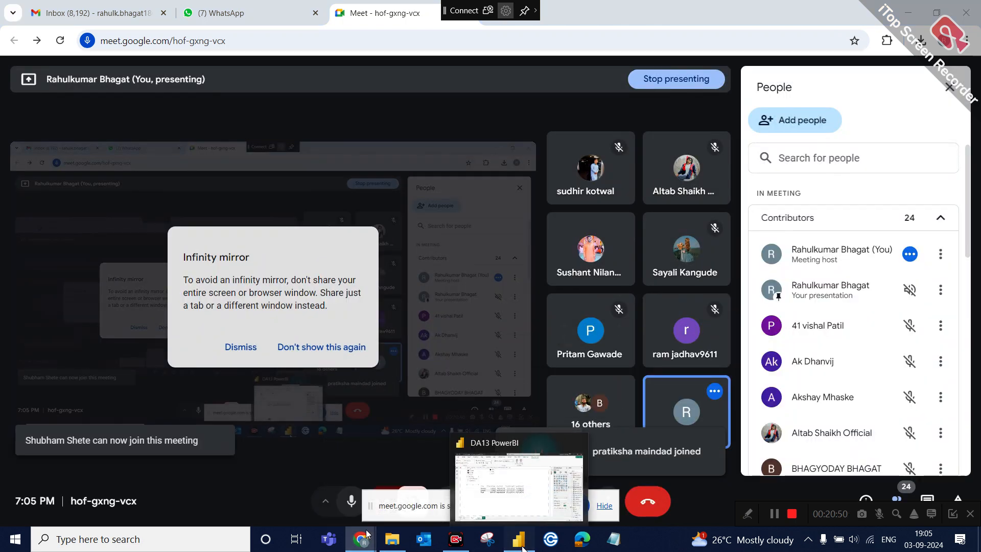
{"action": "left_click", "coordinate": [522, 548]}
{"action": "left_click", "coordinate": [608, 249]}
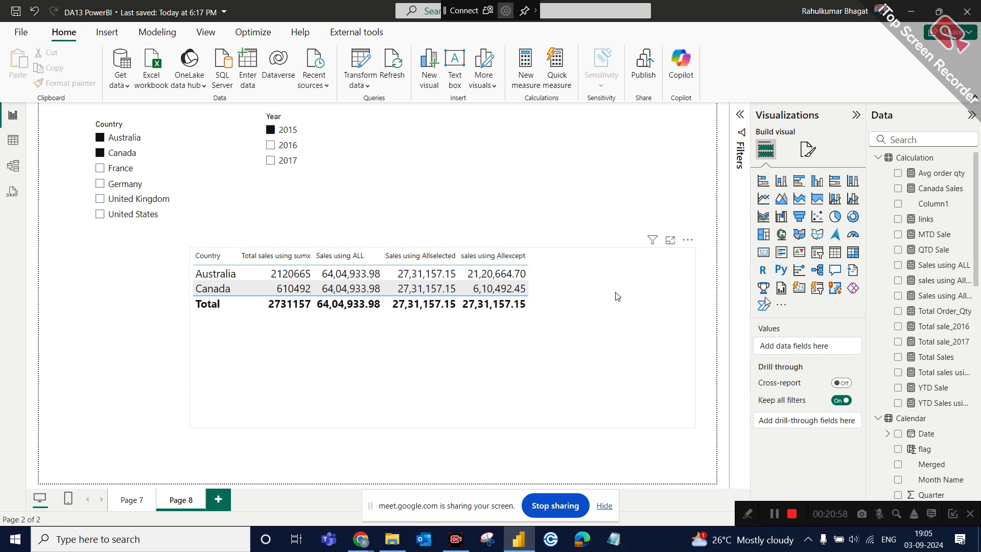
Step: Open the Sales using Allselected measure and copy its whole formula
{"action": "left_click", "coordinate": [360, 259]}
{"action": "left_click", "coordinate": [494, 261]}
{"action": "left_click", "coordinate": [951, 296]}
{"action": "left_click", "coordinate": [519, 113]}
{"action": "key", "text": "ctrl+a"}
{"action": "key", "text": "ctrl+c"}
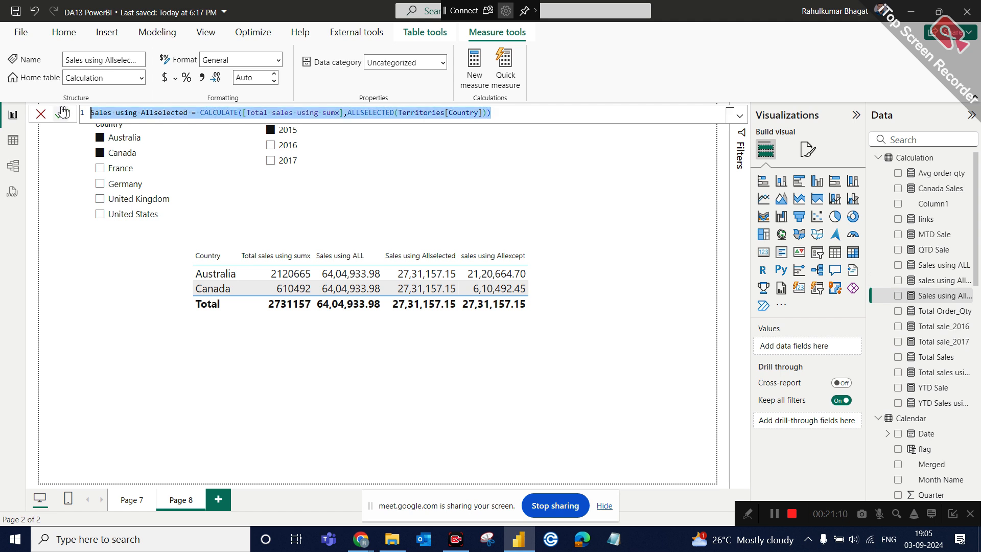
Step: Add a new measure to the Calculation table and paste the copied Allselected formula into it
{"action": "left_click", "coordinate": [969, 159]}
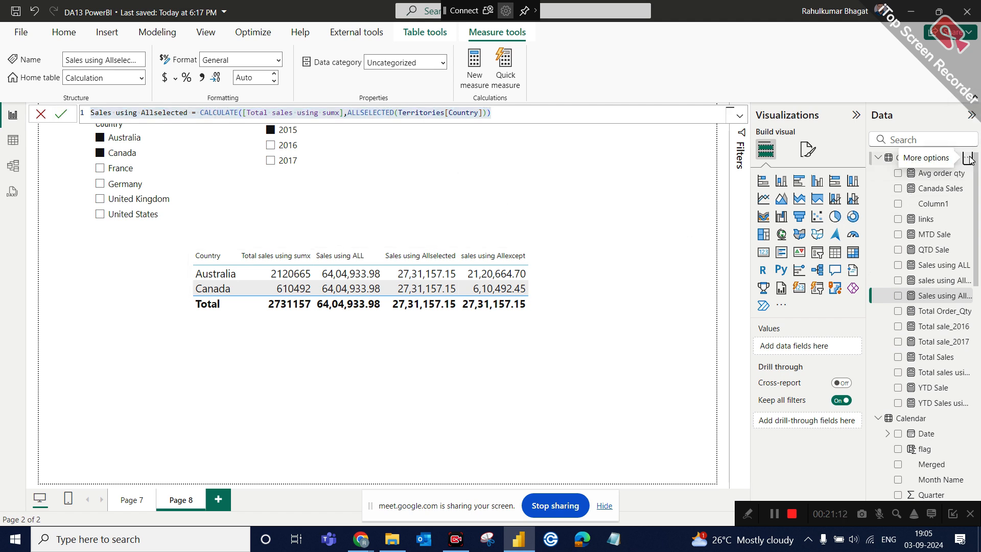
{"action": "left_click", "coordinate": [969, 159]}
{"action": "left_click", "coordinate": [924, 179]}
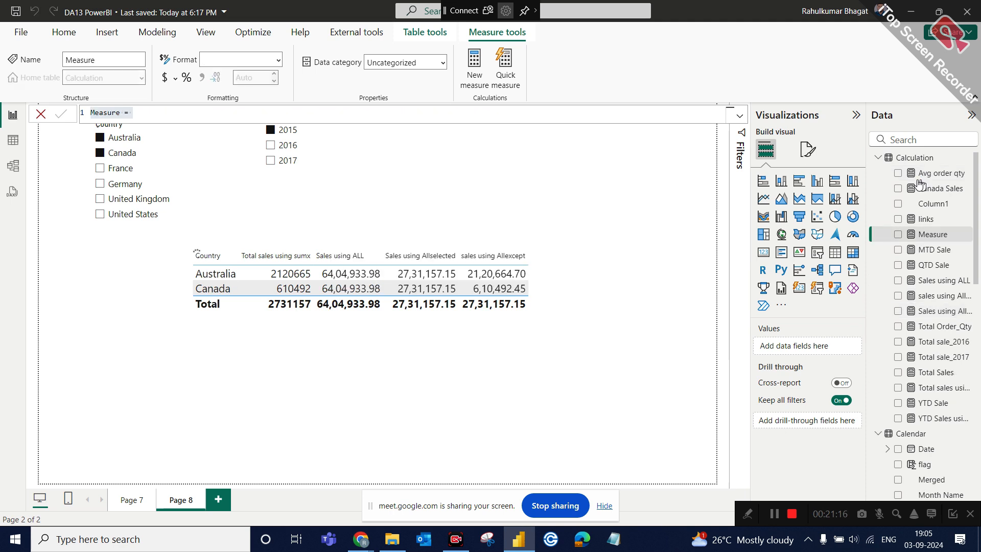
{"action": "key", "text": "ctrl+v"}
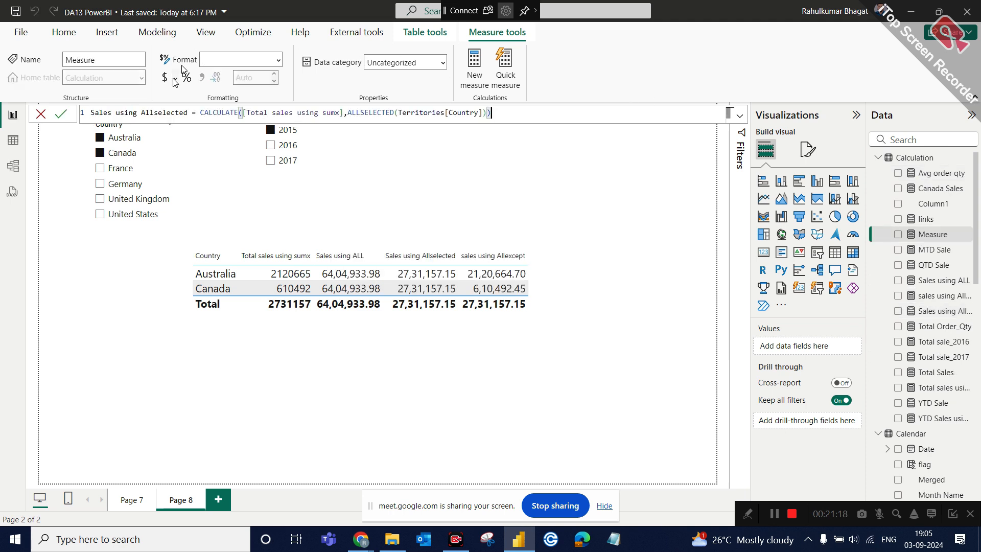
Step: Rename the measure in the pasted formula to Sales using Allexpect year
{"action": "left_click", "coordinate": [192, 110]}
{"action": "type", "text": "year"}
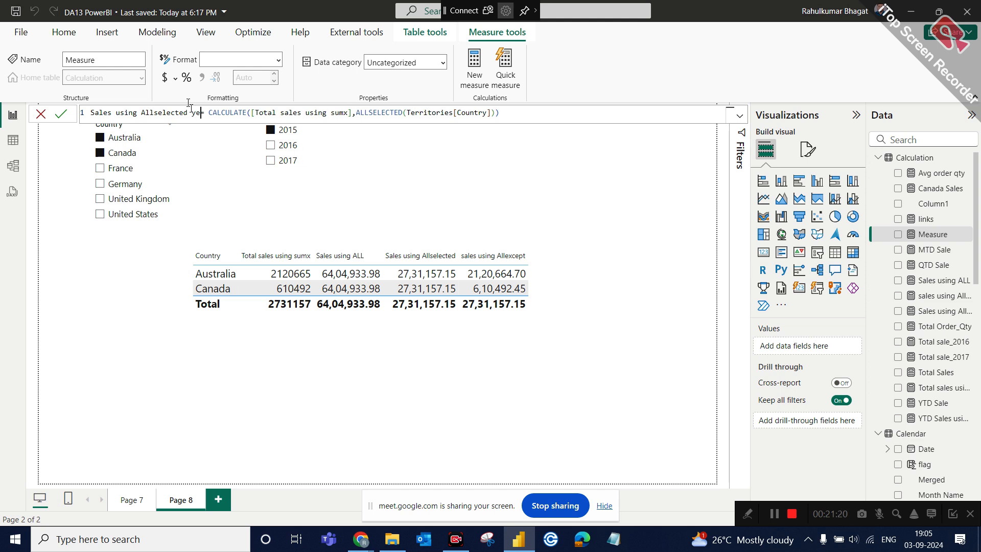
{"action": "left_click", "coordinate": [501, 111]}
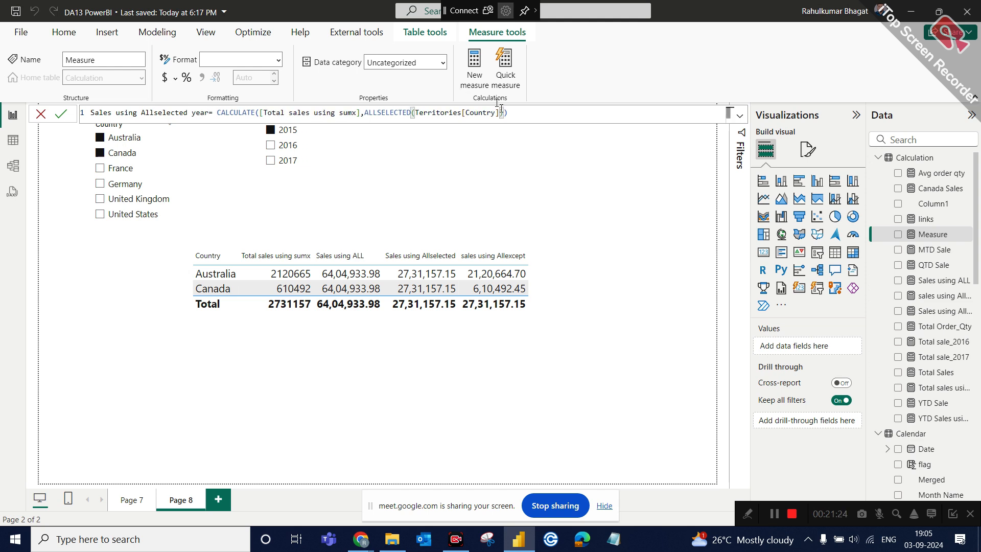
{"action": "type", "text": ")"}
{"action": "left_click", "coordinate": [188, 112]}
{"action": "key", "text": "BackSpace"}
{"action": "key", "text": "BackSpace"}
{"action": "key", "text": "BackSpace"}
{"action": "key", "text": "BackSpace"}
{"action": "key", "text": "BackSpace"}
{"action": "key", "text": "BackSpace"}
{"action": "key", "text": "BackSpace"}
{"action": "key", "text": "BackSpace"}
{"action": "type", "text": "expect"}
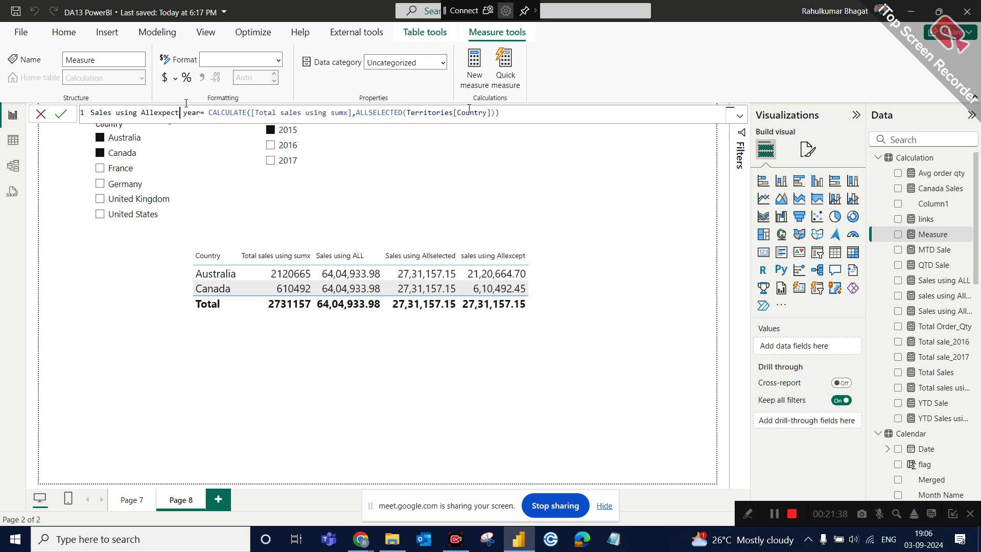
Step: Remove the ALLSELECTED(Territories[Country]) part of the formula and put the ALLEXCEPT function in its place
{"action": "left_click", "coordinate": [505, 112]}
{"action": "key", "text": "BackSpace"}
{"action": "key", "text": "BackSpace"}
{"action": "key", "text": "BackSpace"}
{"action": "key", "text": "BackSpace"}
{"action": "key", "text": "BackSpace"}
{"action": "key", "text": "BackSpace"}
{"action": "key", "text": "BackSpace"}
{"action": "key", "text": "BackSpace"}
{"action": "key", "text": "BackSpace"}
{"action": "key", "text": "BackSpace"}
{"action": "key", "text": "BackSpace"}
{"action": "key", "text": "BackSpace"}
{"action": "key", "text": "BackSpace"}
{"action": "key", "text": "BackSpace"}
{"action": "key", "text": "BackSpace"}
{"action": "key", "text": "BackSpace"}
{"action": "key", "text": "BackSpace"}
{"action": "key", "text": "BackSpace"}
{"action": "key", "text": "BackSpace"}
{"action": "key", "text": "BackSpace"}
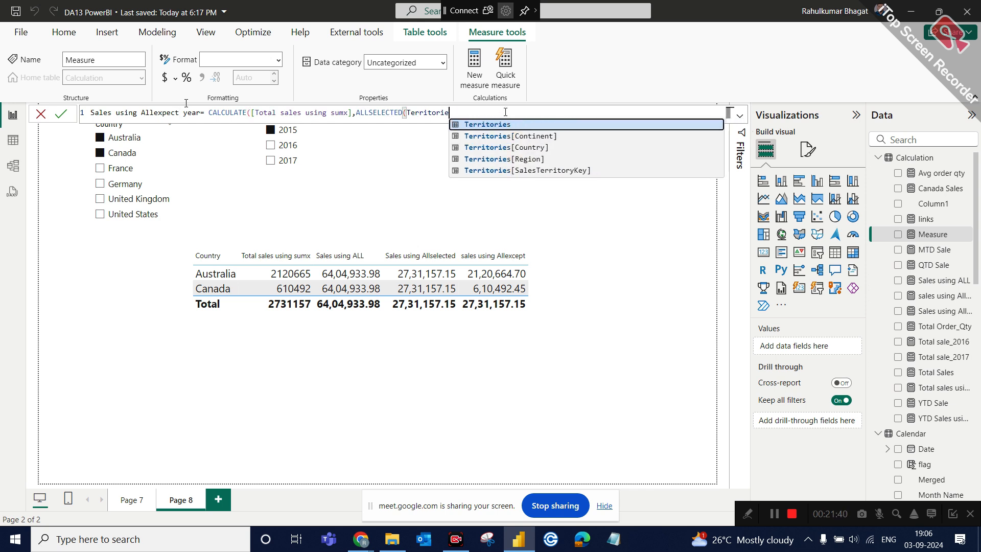
{"action": "key", "text": "BackSpace"}
{"action": "key", "text": "BackSpace"}
{"action": "type", "text": "ex"}
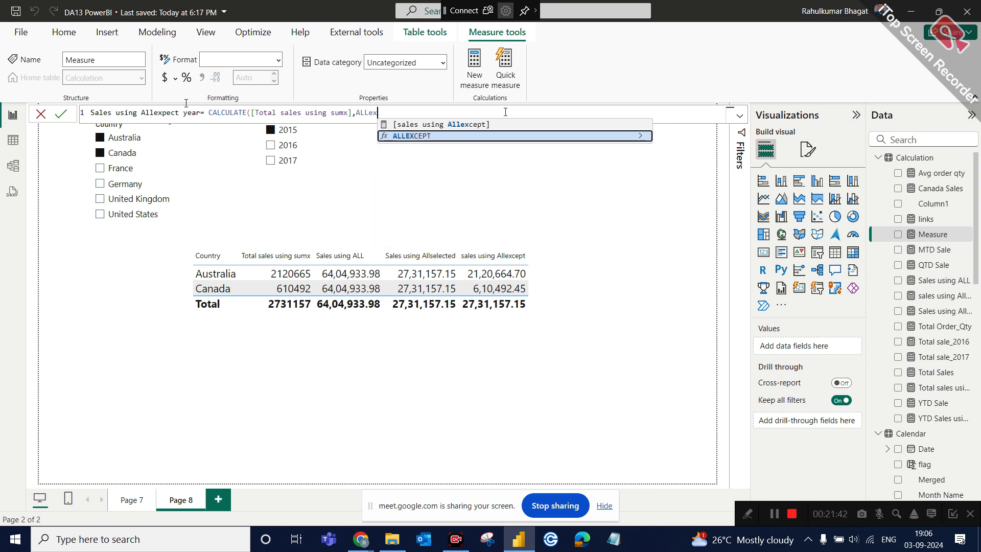
{"action": "key", "text": "Tab"}
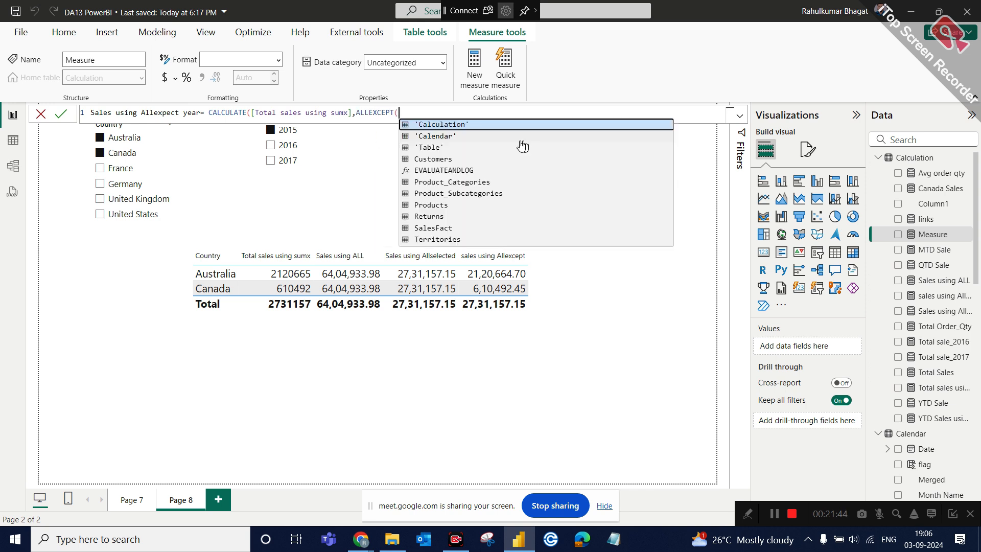
Step: Complete the measure with 'Calendar','Calendar'[Year] as the ALLEXCEPT arguments and add it as a column to the sales table
{"action": "type", "text": "cale"}
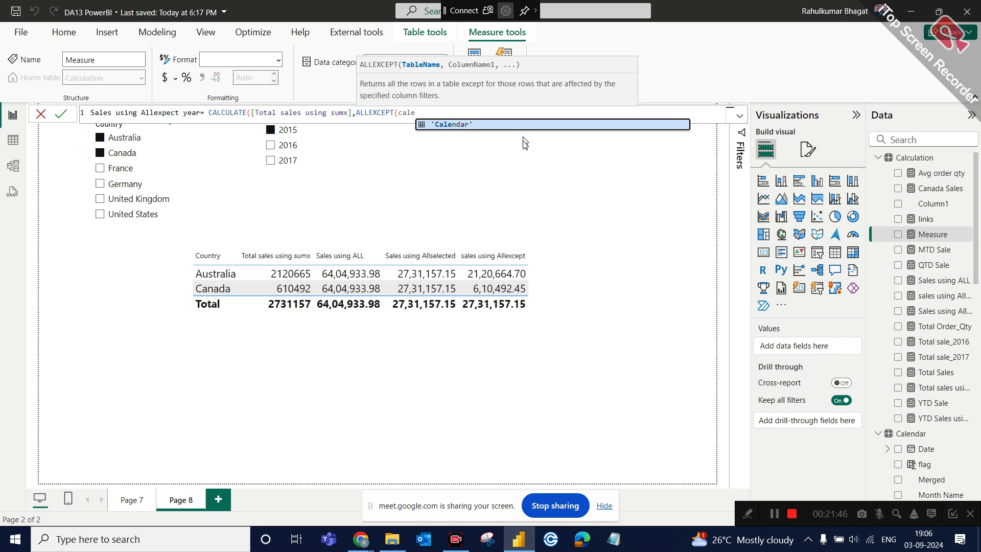
{"action": "key", "text": "Tab"}
{"action": "type", "text": ","}
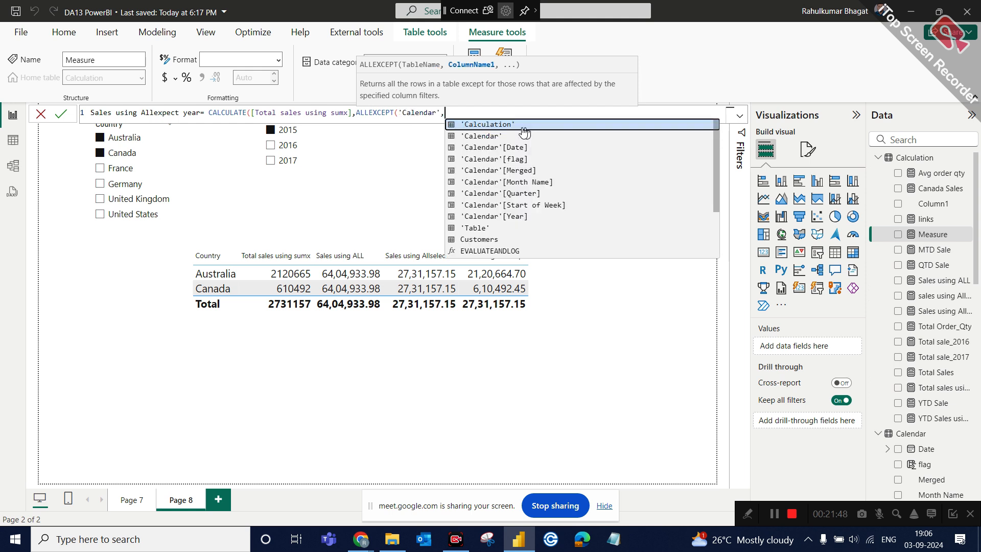
{"action": "type", "text": "yer"}
{"action": "key", "text": "BackSpace"}
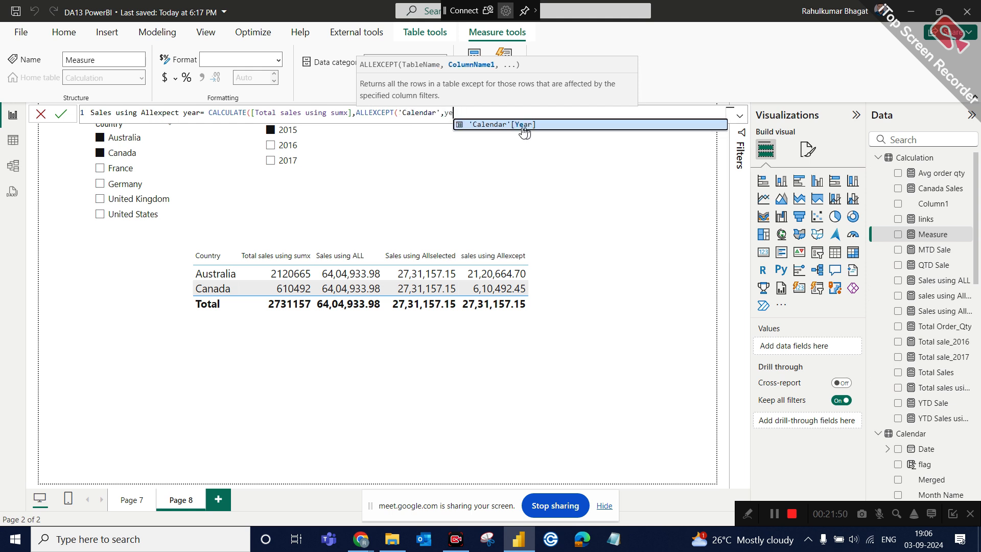
{"action": "left_click", "coordinate": [525, 132]}
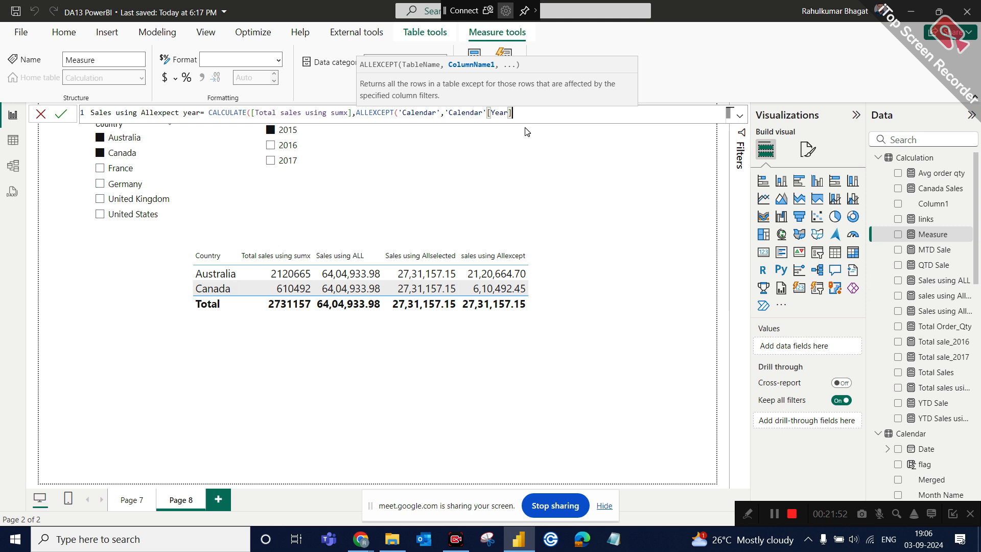
{"action": "type", "text": "))"}
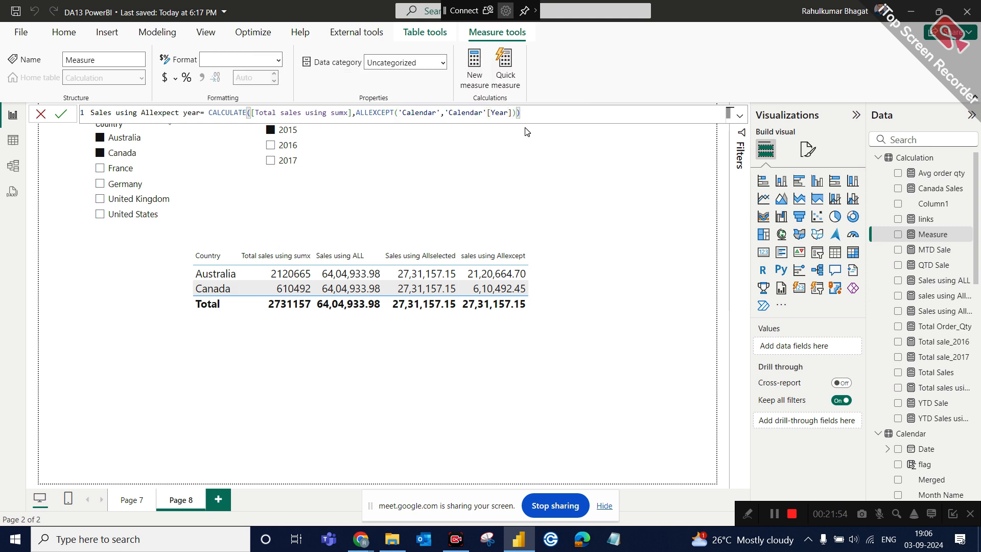
{"action": "key", "text": "Return"}
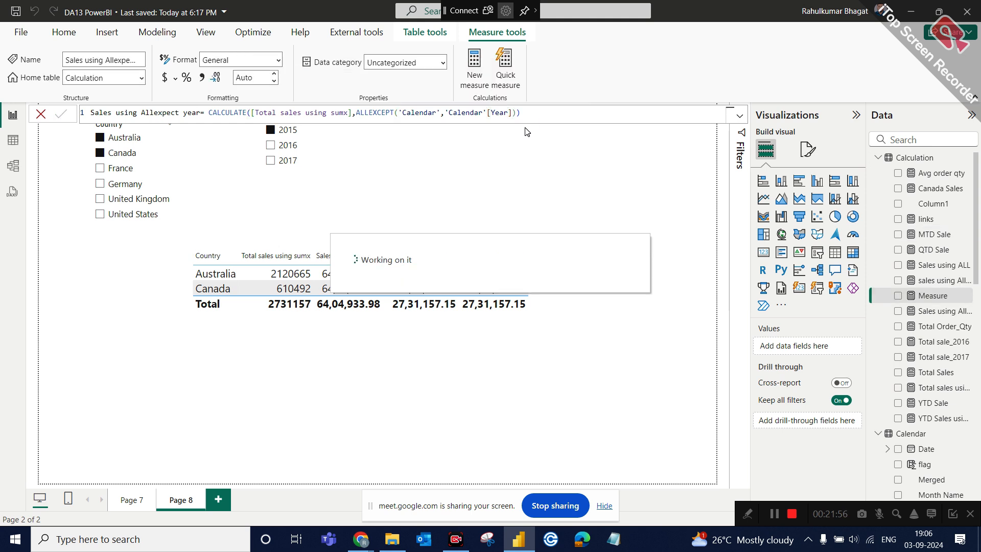
{"action": "left_click_drag", "start_coordinate": [940, 296], "coordinate": [517, 346]}
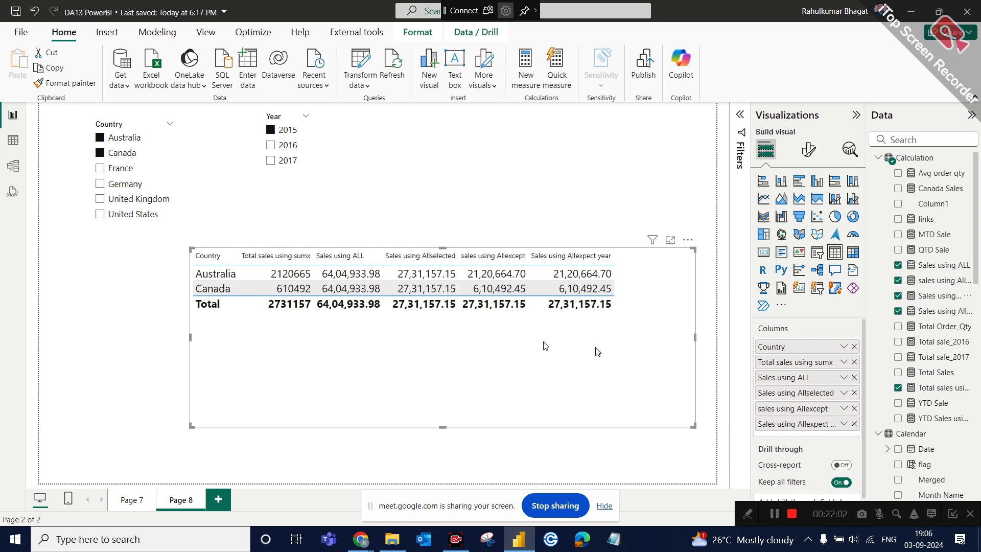
Step: Change the Year slicer selection to 2016 and clear the selection in the Country slicer
{"action": "left_click", "coordinate": [293, 137]}
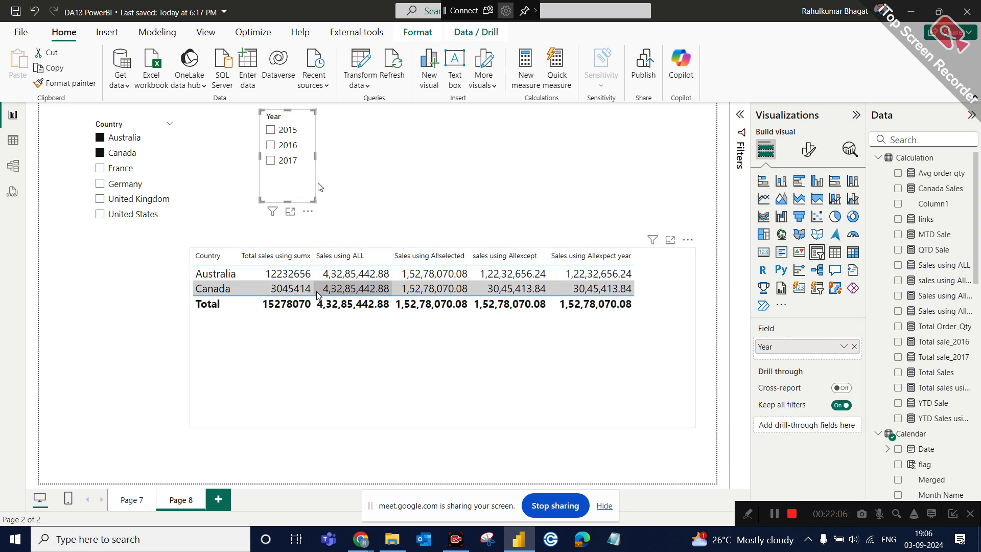
{"action": "left_click", "coordinate": [283, 128]}
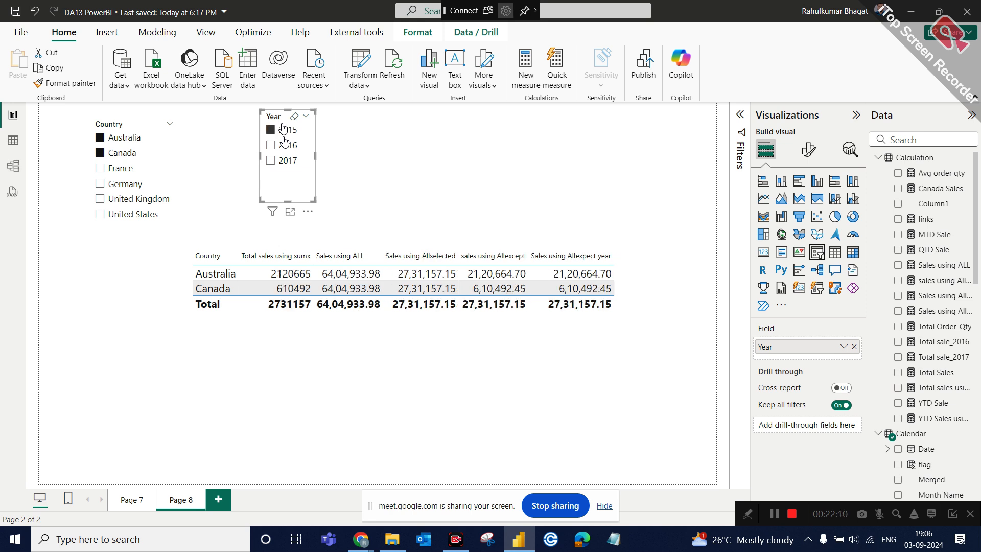
{"action": "left_click", "coordinate": [284, 128]}
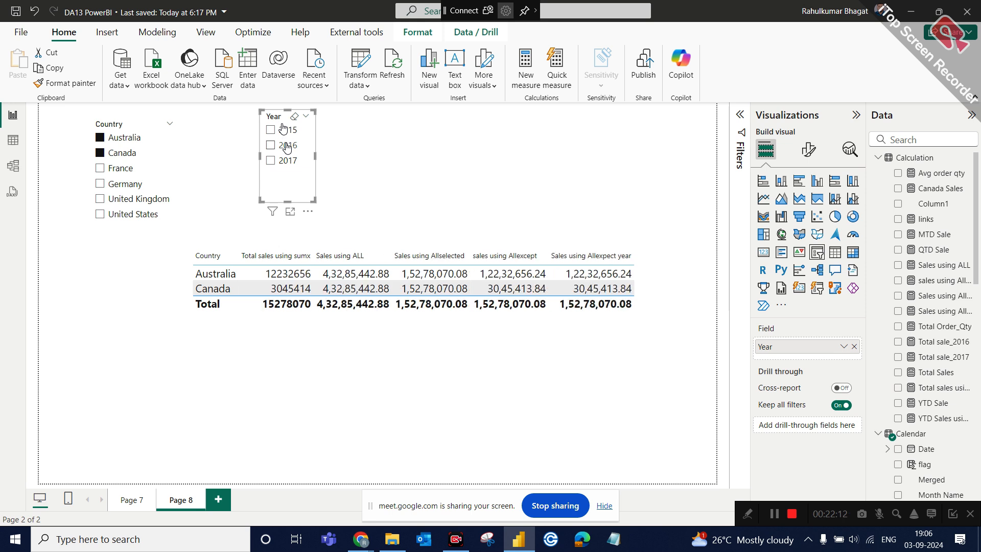
{"action": "left_click", "coordinate": [287, 147]}
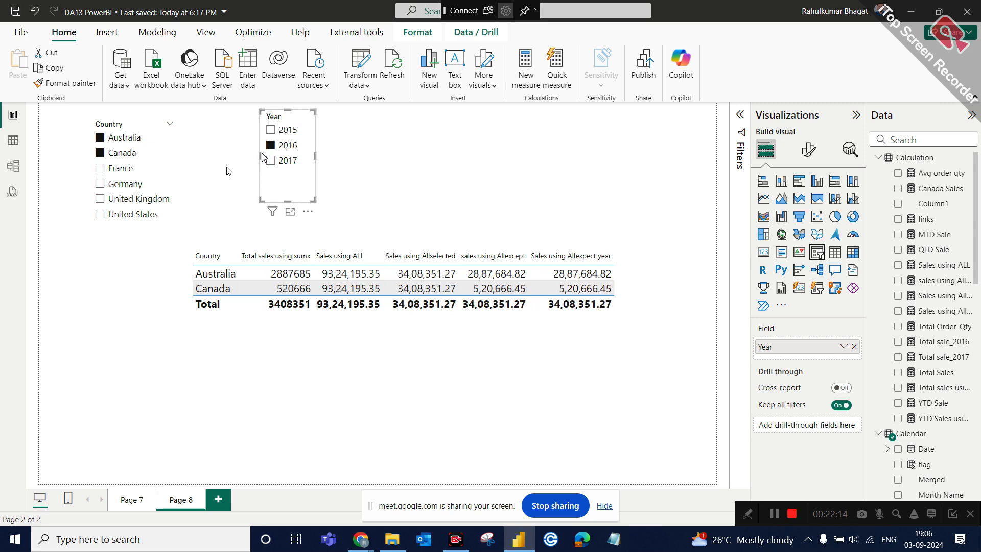
{"action": "left_click", "coordinate": [123, 157]}
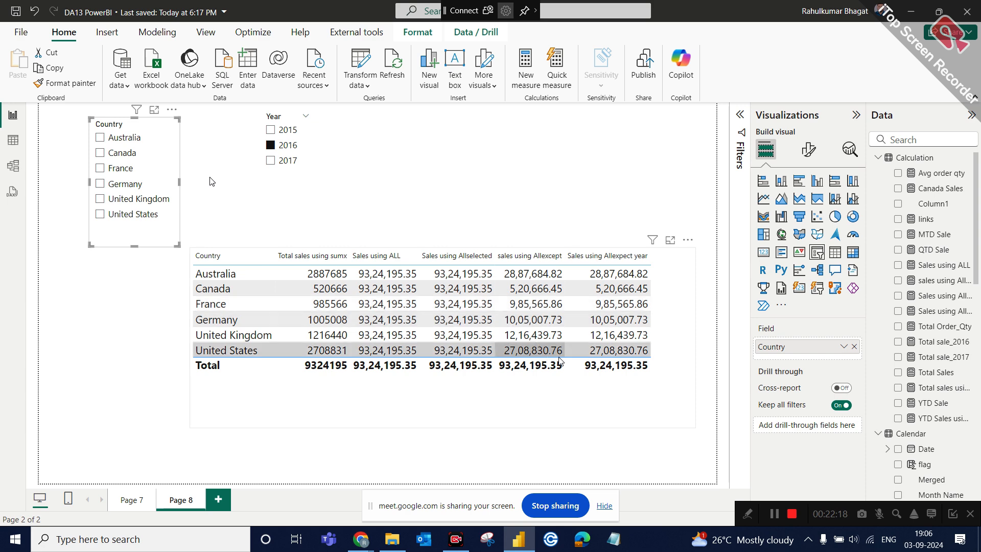
Step: Move the sales table to the left edge of the page and shrink its frame to fit its columns
{"action": "left_click_drag", "start_coordinate": [644, 390], "coordinate": [588, 395]}
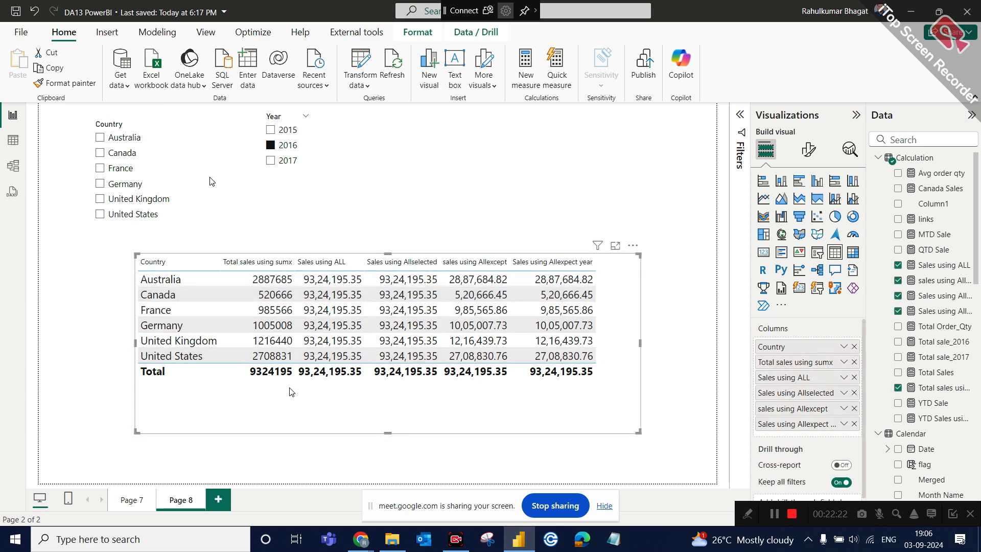
{"action": "left_click_drag", "start_coordinate": [332, 403], "coordinate": [241, 402]}
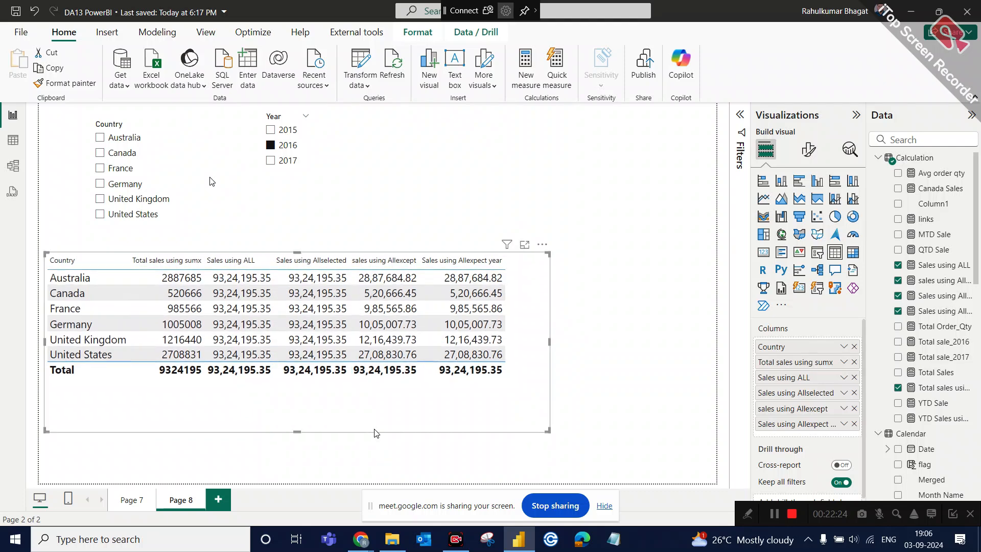
{"action": "left_click_drag", "start_coordinate": [549, 432], "coordinate": [510, 412]}
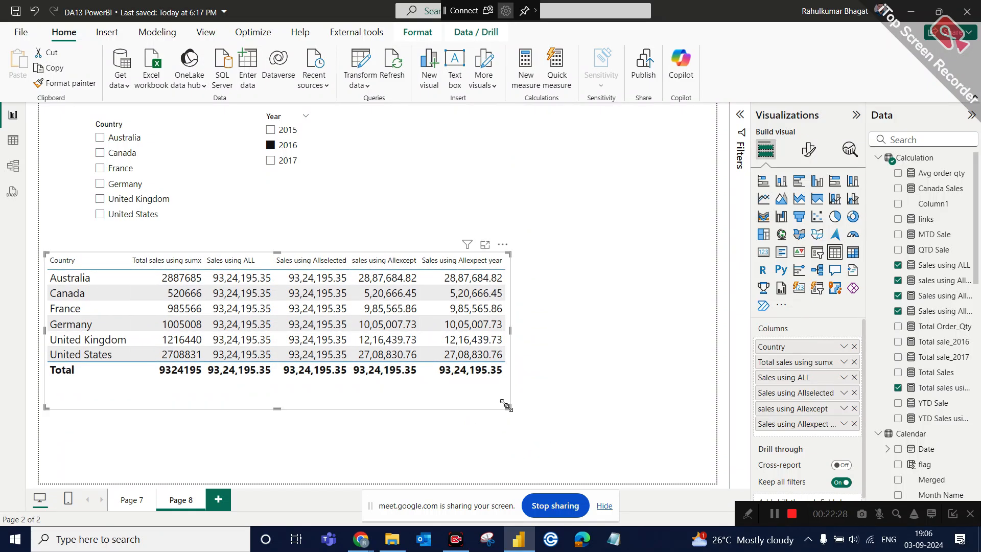
Step: Clear the Year slicer and filter the sales table in the Country slicer by Australia, followed by Canada alone
{"action": "left_click", "coordinate": [285, 146]}
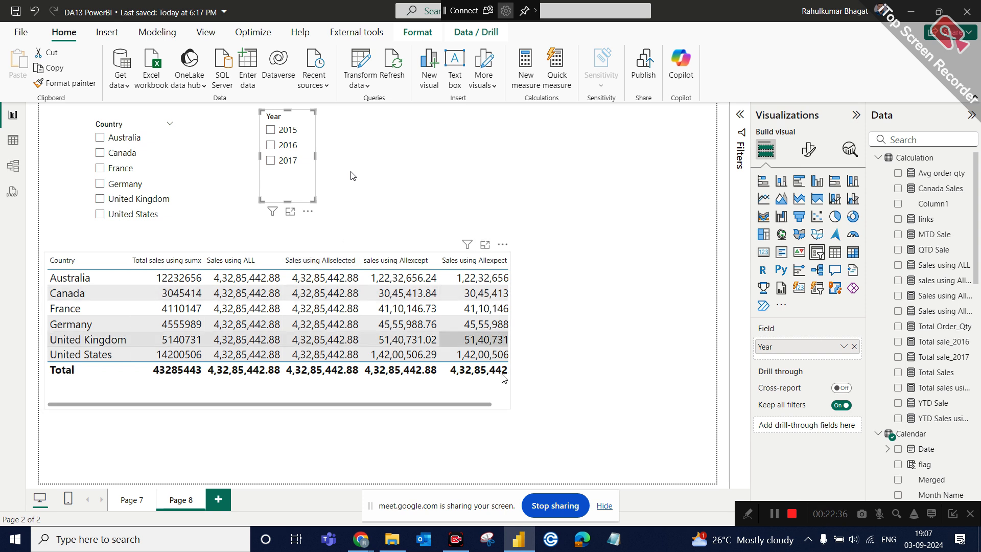
{"action": "left_click_drag", "start_coordinate": [470, 408], "coordinate": [483, 408]}
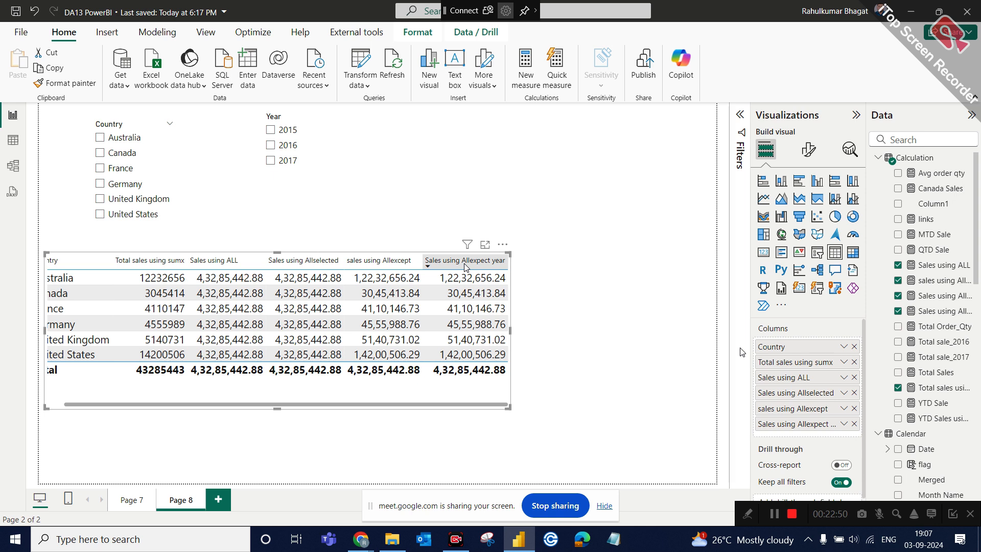
{"action": "left_click", "coordinate": [136, 143]}
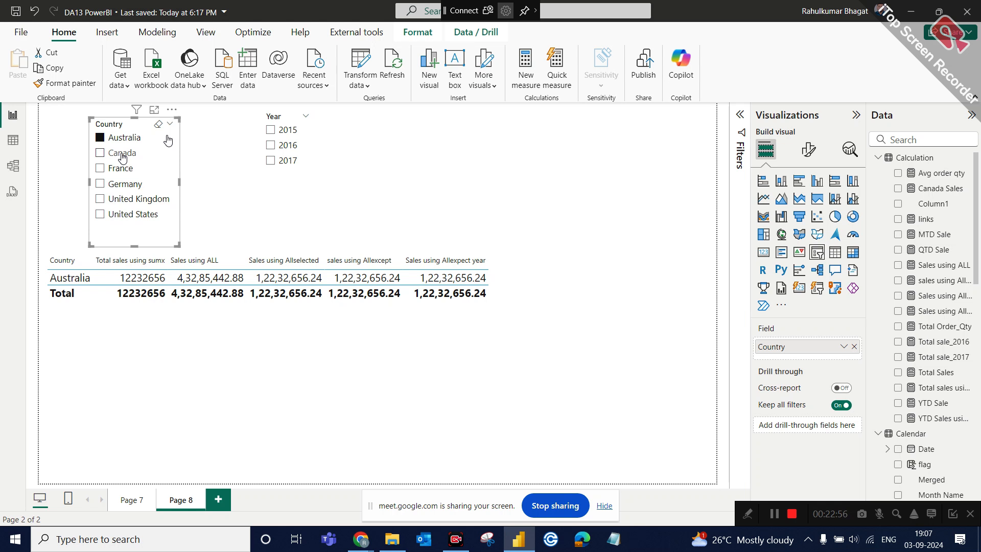
{"action": "left_click", "coordinate": [123, 155]}
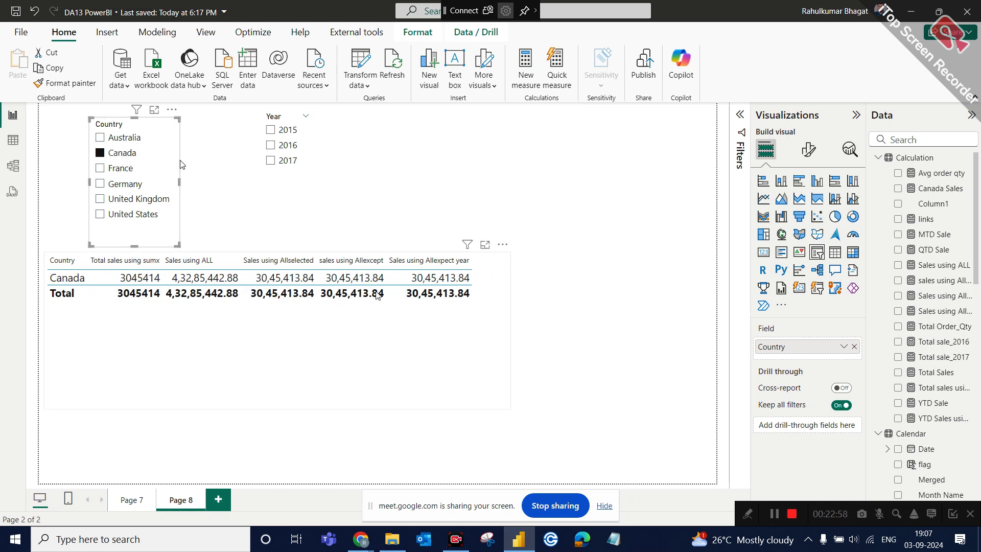
Step: Duplicate the sales table on the page
{"action": "left_click", "coordinate": [478, 326]}
{"action": "key", "text": "ctrl+c"}
{"action": "key", "text": "Escape"}
{"action": "key", "text": "ctrl+v"}
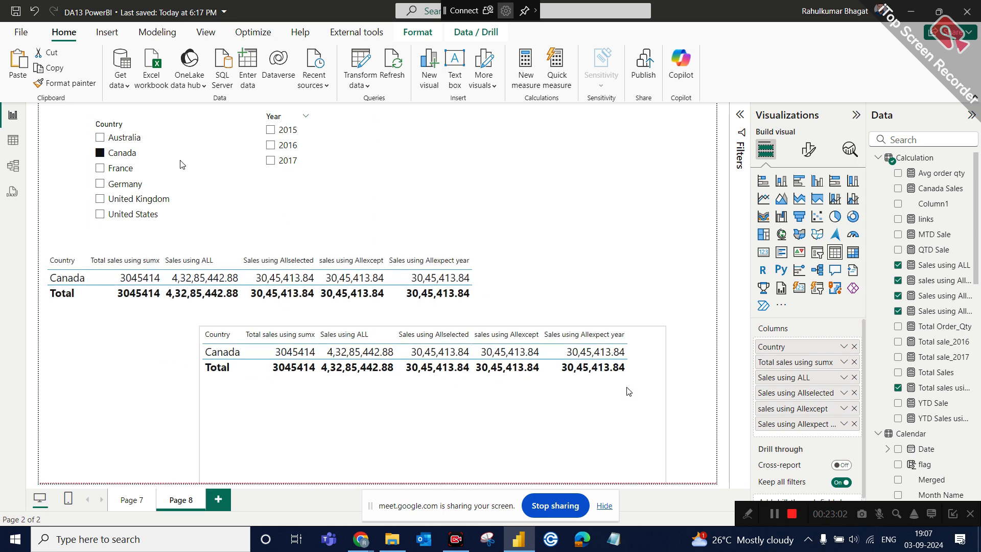
Step: Remove every column except Sales using Allexpect year from the duplicated table
{"action": "left_click", "coordinate": [854, 393]}
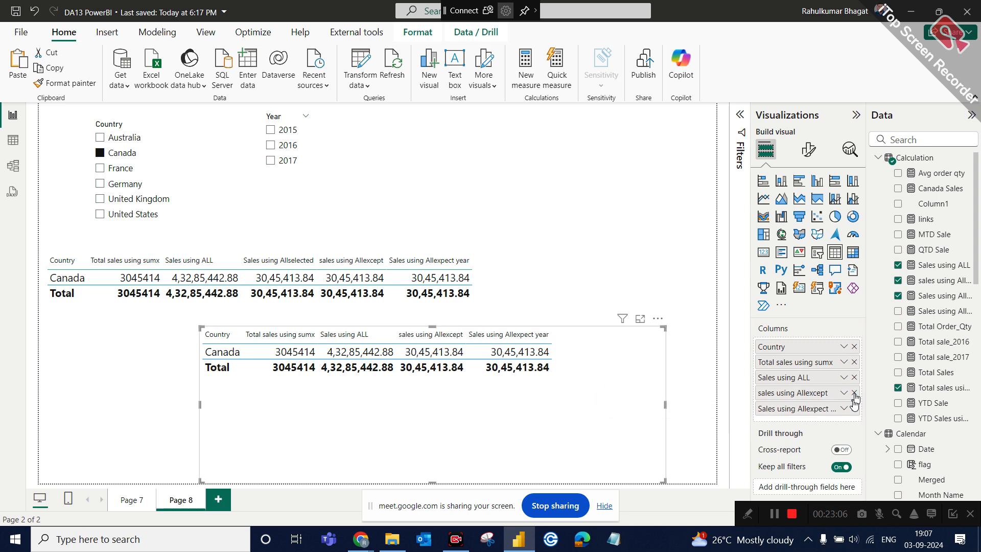
{"action": "left_click", "coordinate": [854, 377]}
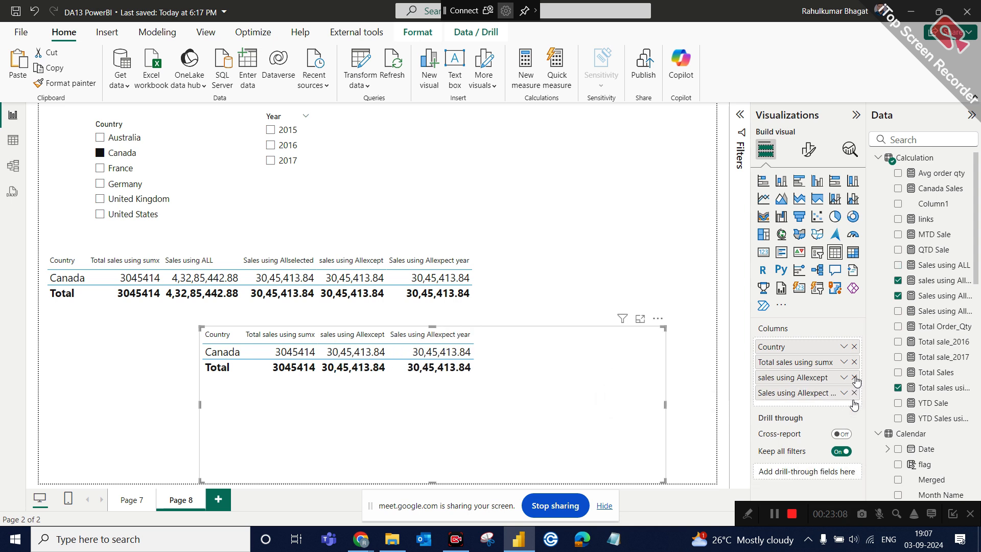
{"action": "left_click", "coordinate": [854, 377]}
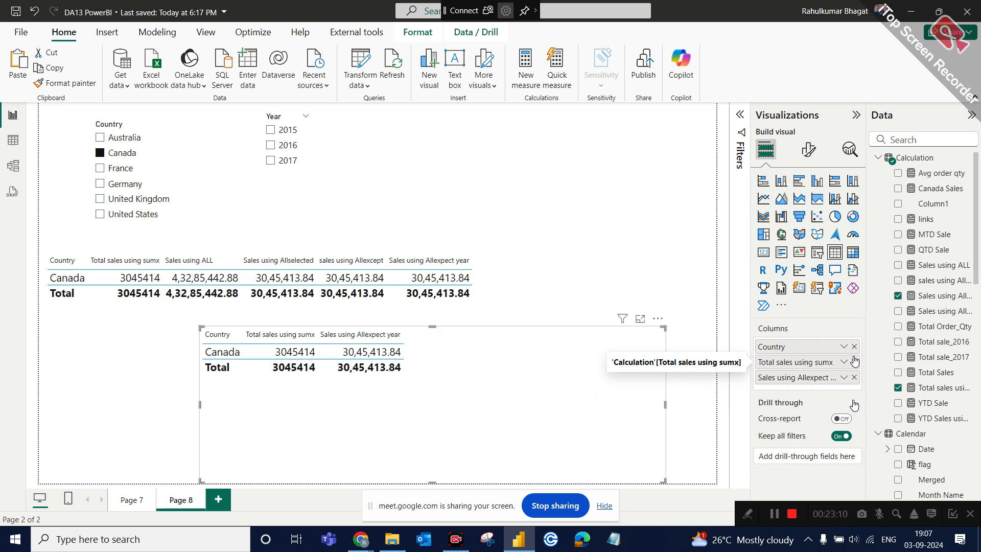
{"action": "left_click", "coordinate": [853, 362]}
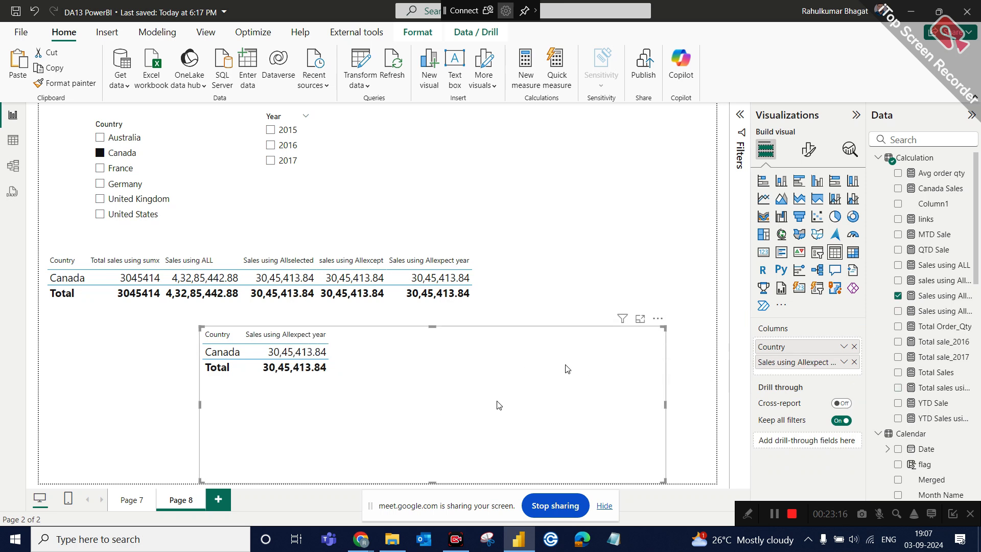
{"action": "left_click", "coordinate": [854, 347]}
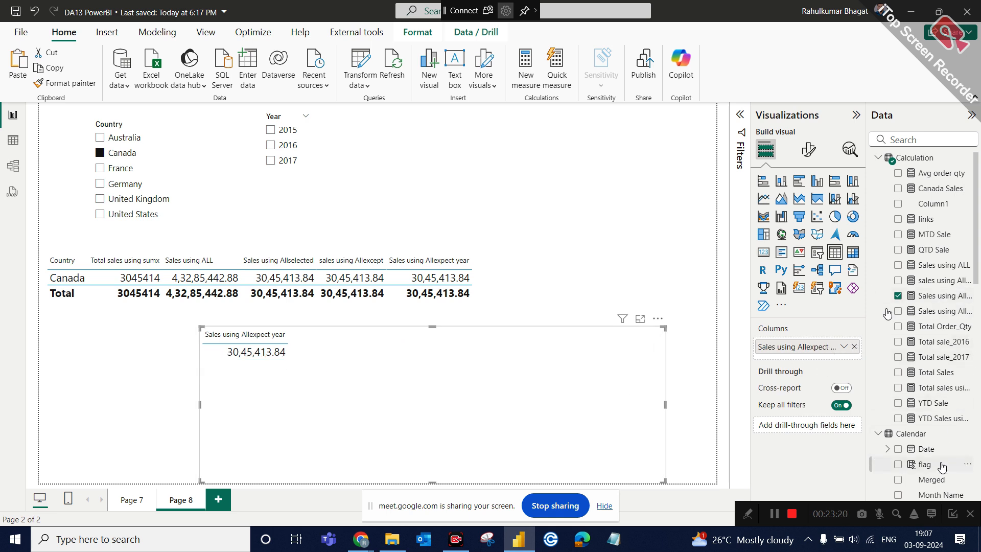
Step: Add Year from the Calendar table as the first column of the duplicated table
{"action": "scroll", "coordinate": [935, 463], "scroll_direction": "down", "scroll_amount": 4}
{"action": "scroll", "coordinate": [943, 466], "scroll_direction": "down", "scroll_amount": 1}
{"action": "left_click_drag", "start_coordinate": [924, 361], "coordinate": [812, 346]}
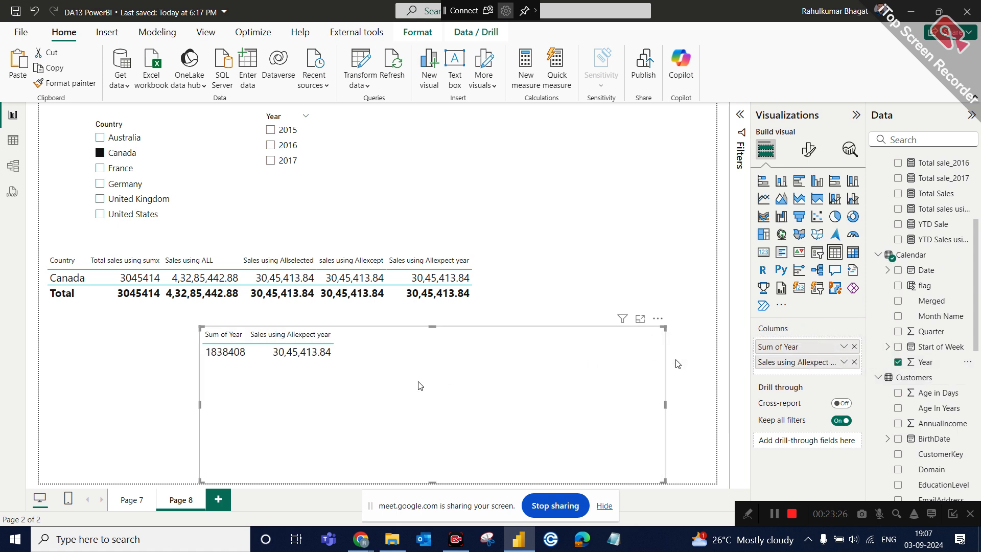
Step: Turn off summarization of the Year column so the duplicated table lists individual years
{"action": "left_click", "coordinate": [843, 346]}
{"action": "left_click", "coordinate": [904, 175]}
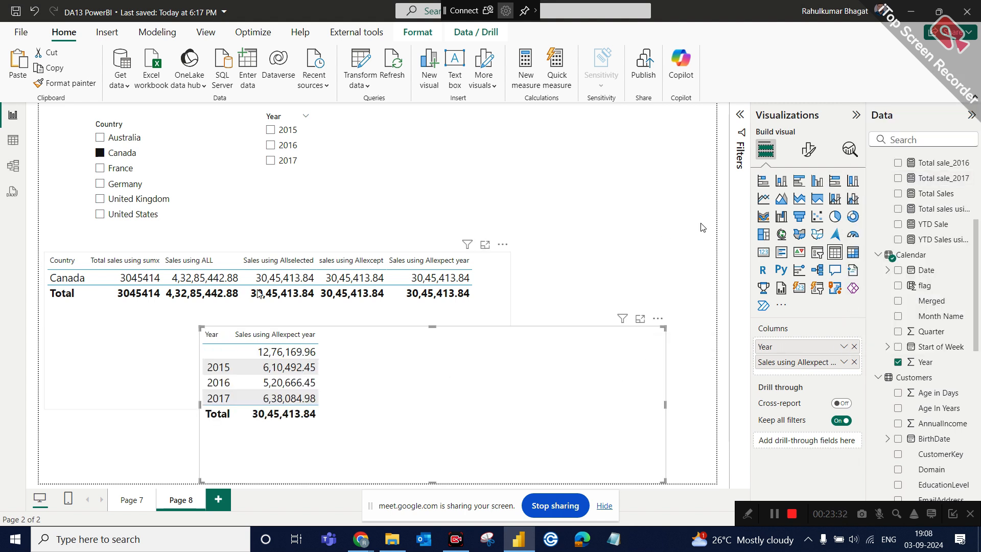
Step: Filter the page in the Year slicer by 2015, followed by 2016 alone
{"action": "left_click", "coordinate": [291, 130]}
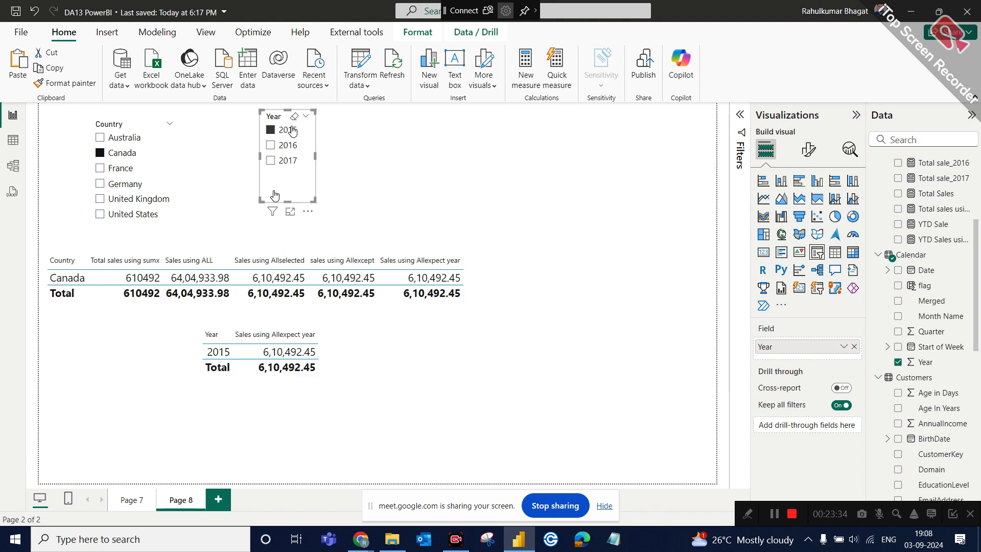
{"action": "left_click", "coordinate": [291, 131]}
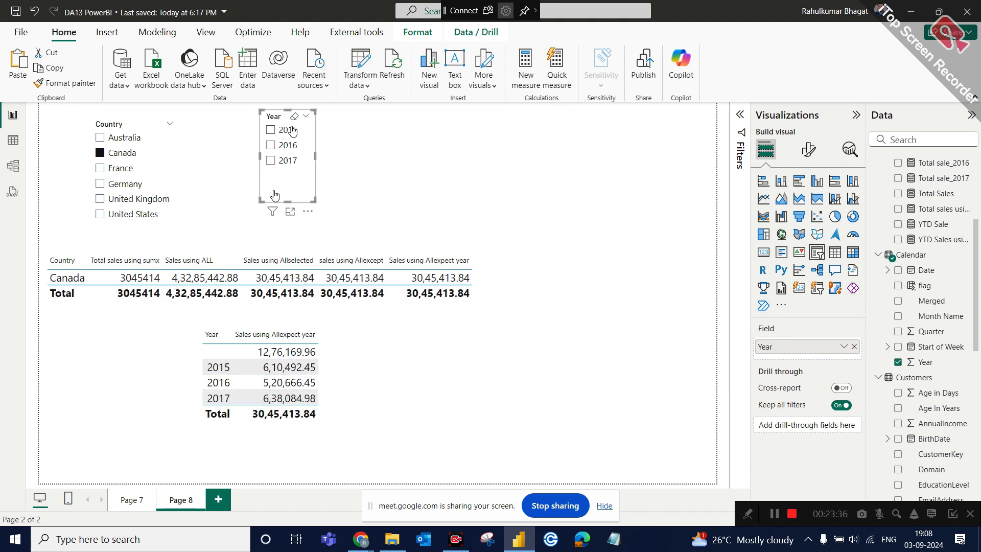
{"action": "left_click", "coordinate": [288, 146]}
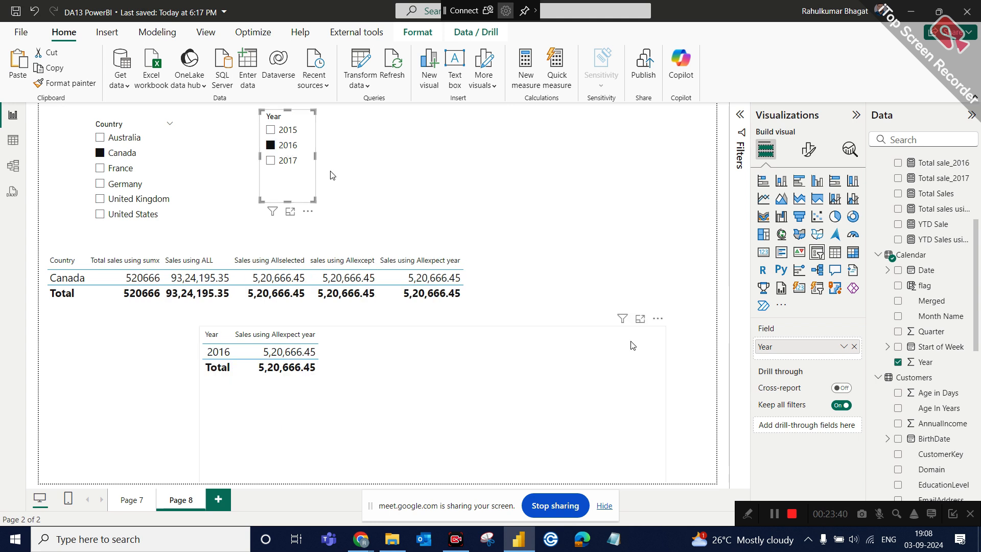
Step: Delete the duplicated table that shows Year and Sales using Allexpect year
{"action": "left_click", "coordinate": [410, 375]}
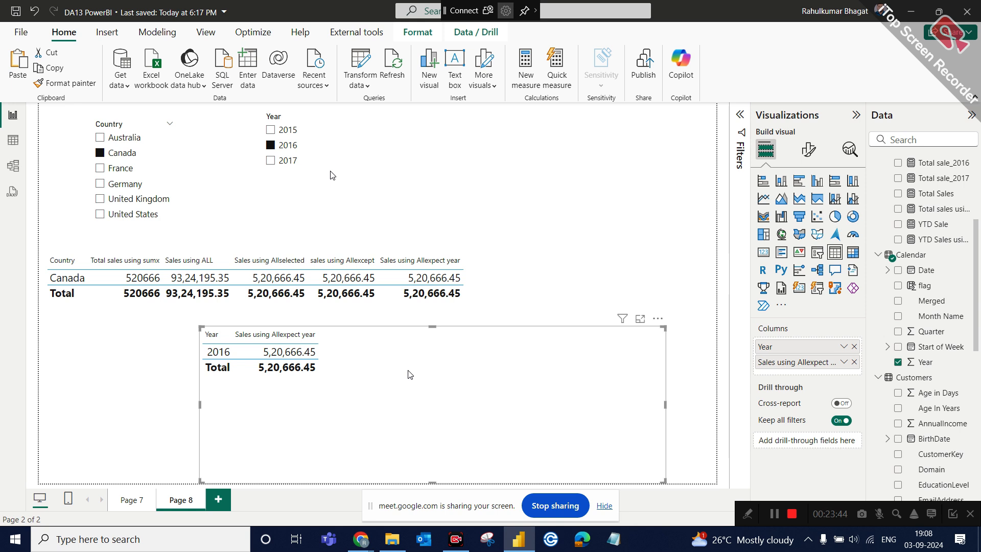
{"action": "key", "text": "Delete"}
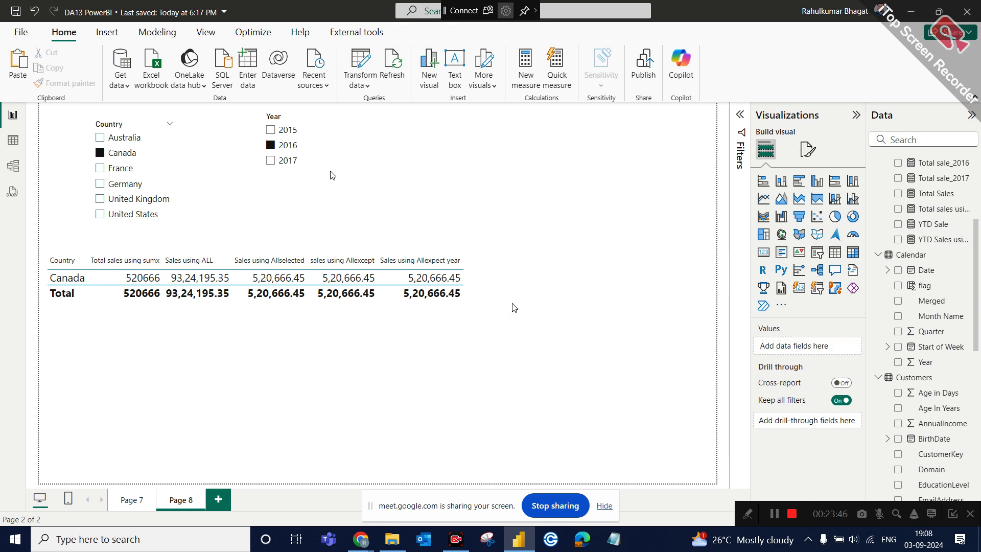
Step: Remove Sales using Allexpect year from the remaining sales table, then shrink the table and place it beside the Year slicer
{"action": "left_click", "coordinate": [511, 309]}
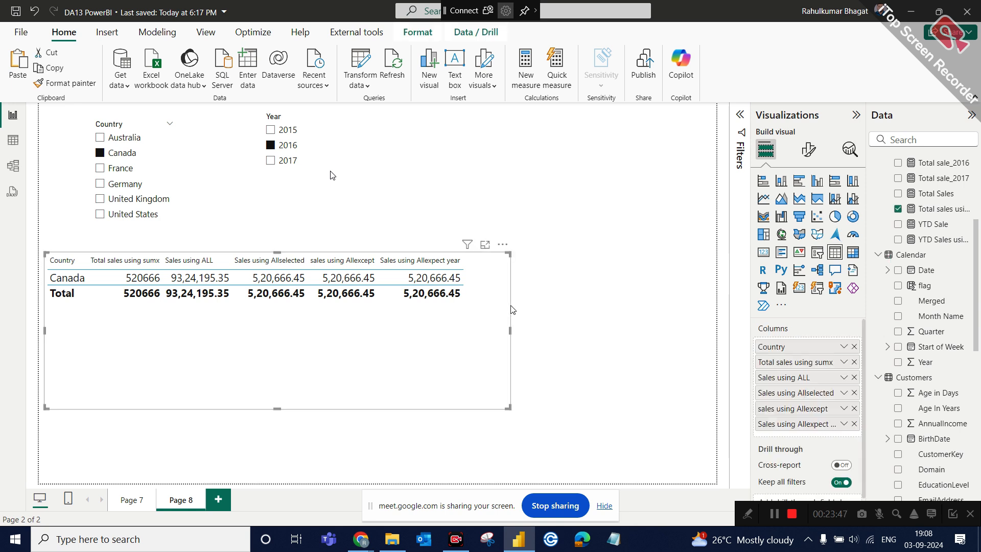
{"action": "left_click", "coordinate": [853, 424]}
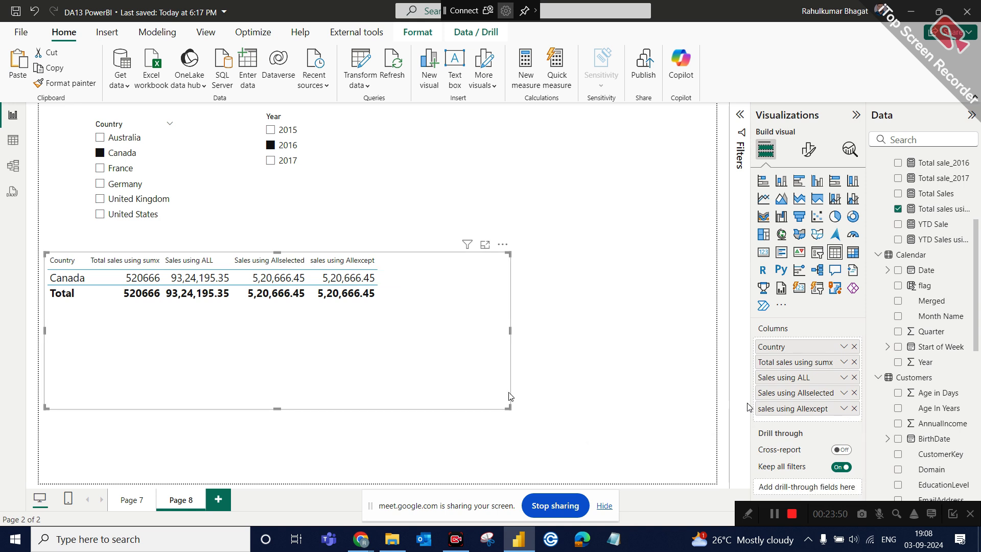
{"action": "left_click_drag", "start_coordinate": [504, 402], "coordinate": [657, 205]}
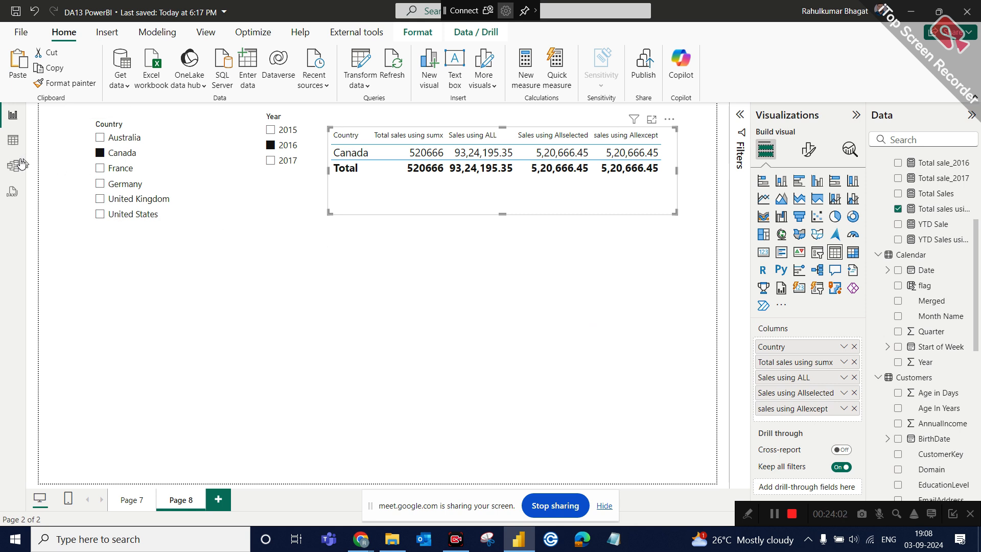
{"action": "left_click", "coordinate": [255, 314]}
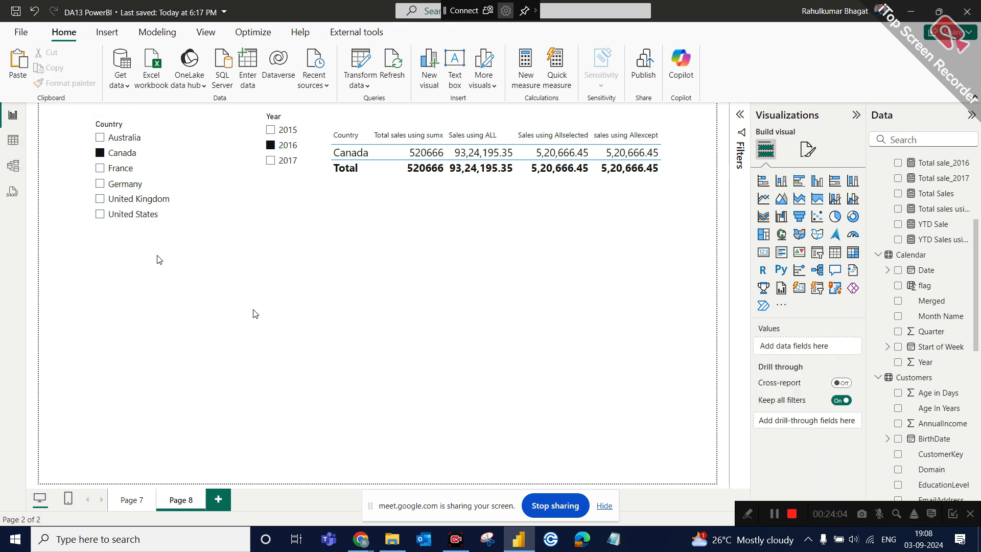
{"action": "scroll", "coordinate": [928, 238], "scroll_direction": "up", "scroll_amount": 3}
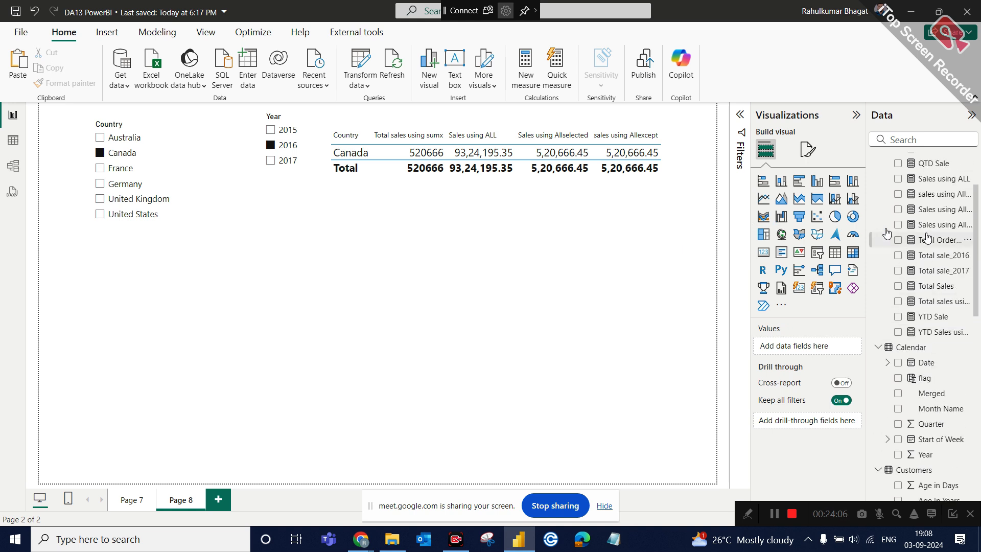
{"action": "scroll", "coordinate": [927, 238], "scroll_direction": "up", "scroll_amount": 3}
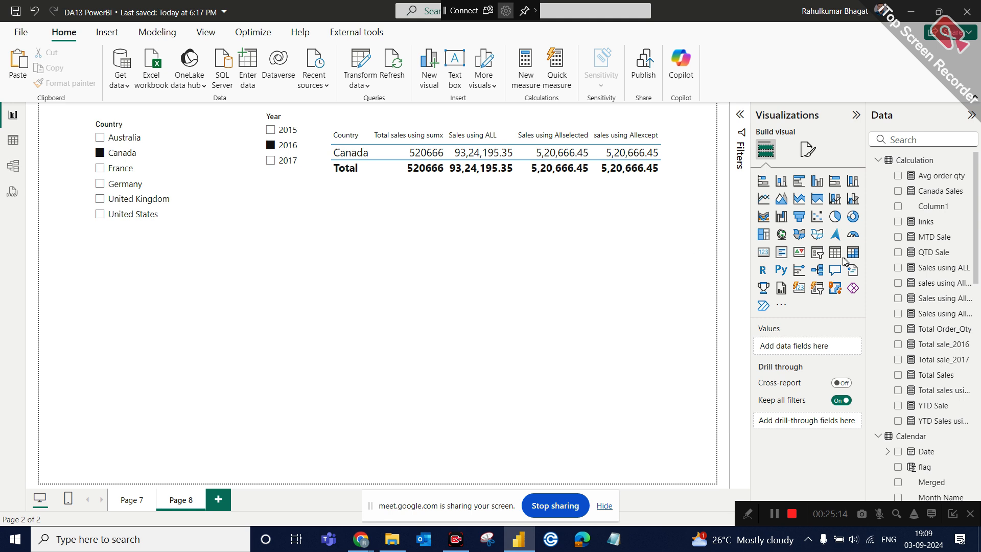
{"action": "scroll", "coordinate": [955, 359], "scroll_direction": "down", "scroll_amount": 3}
{"action": "scroll", "coordinate": [955, 359], "scroll_direction": "up", "scroll_amount": 3}
{"action": "scroll", "coordinate": [954, 359], "scroll_direction": "up", "scroll_amount": 1}
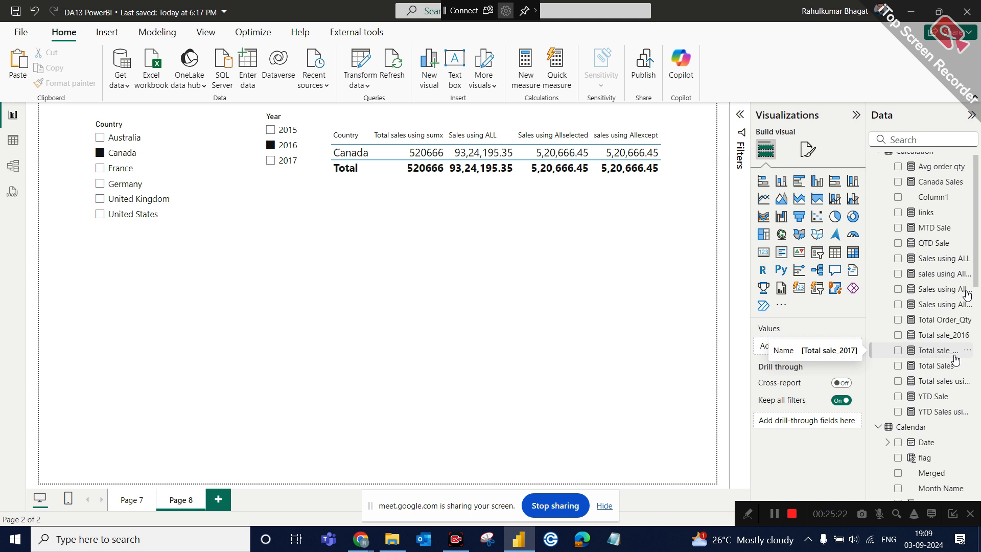
{"action": "scroll", "coordinate": [932, 203], "scroll_direction": "up", "scroll_amount": 1}
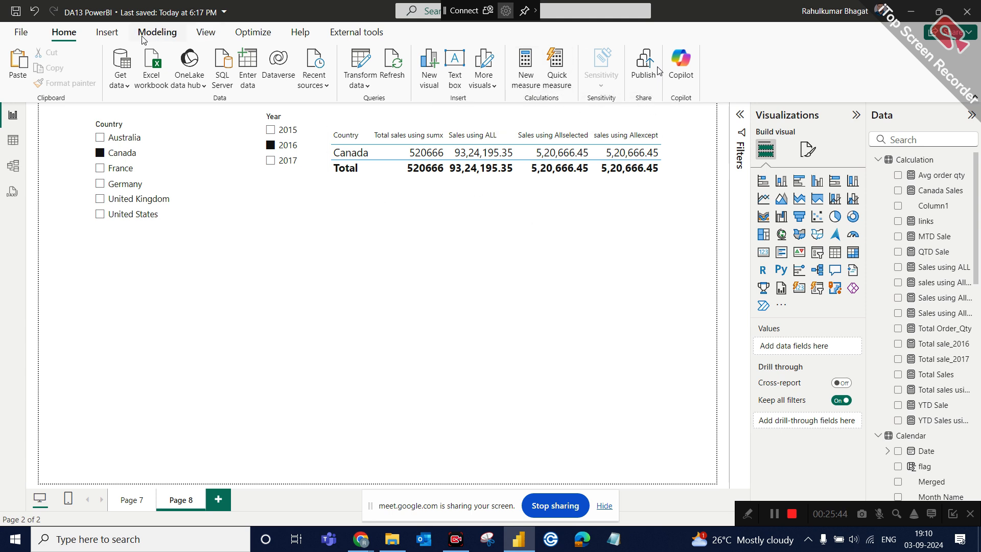
Step: Create a calculated table named "select column", leaving its expression empty after the equals sign
{"action": "left_click", "coordinate": [157, 35]}
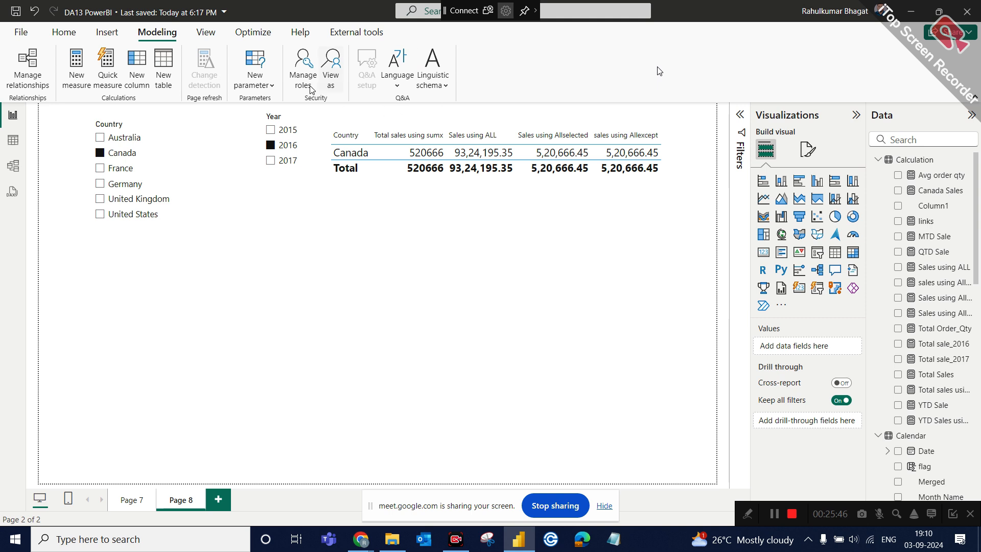
{"action": "left_click", "coordinate": [164, 82]}
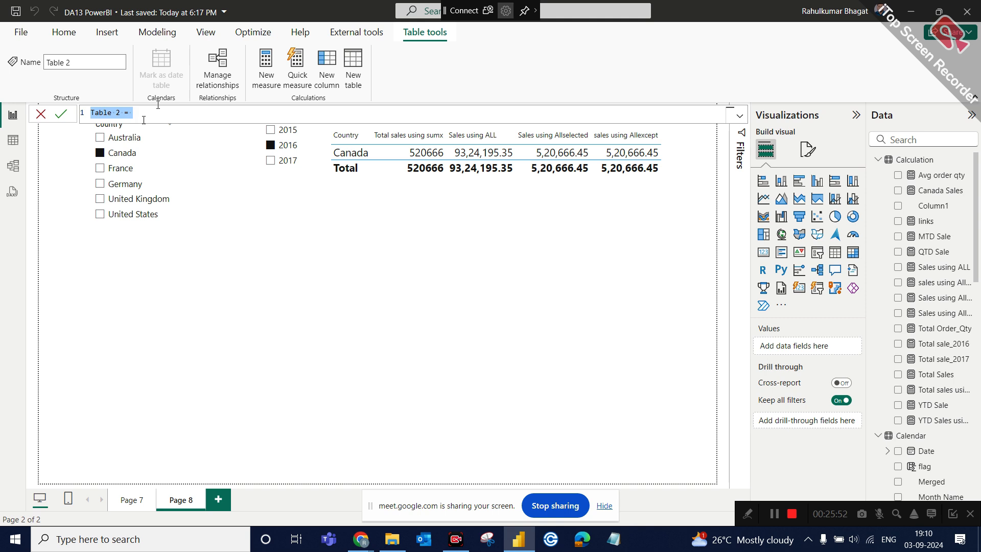
{"action": "key", "text": "BackSpace"}
{"action": "type", "text": "select"}
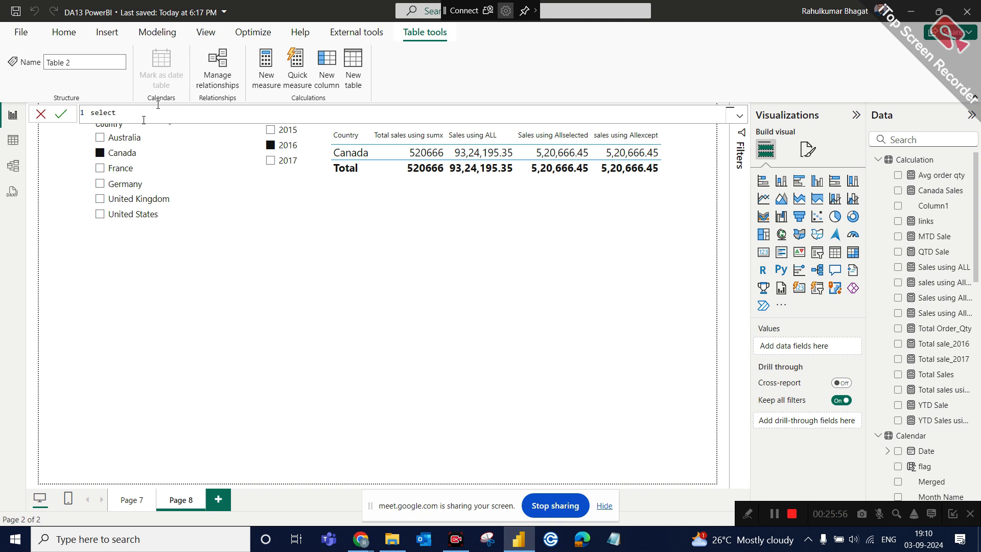
{"action": "type", "text": " column ="}
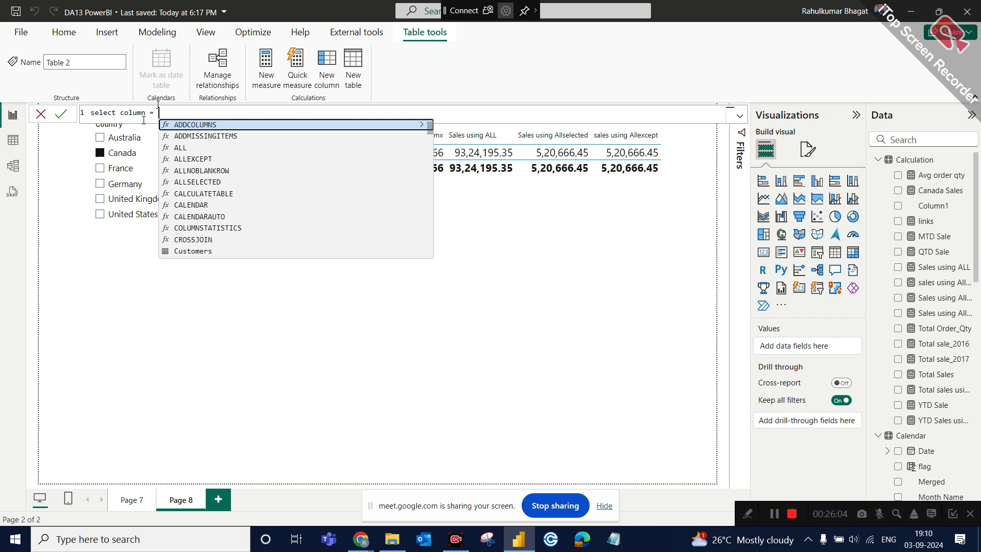
{"action": "left_click", "coordinate": [342, 445]}
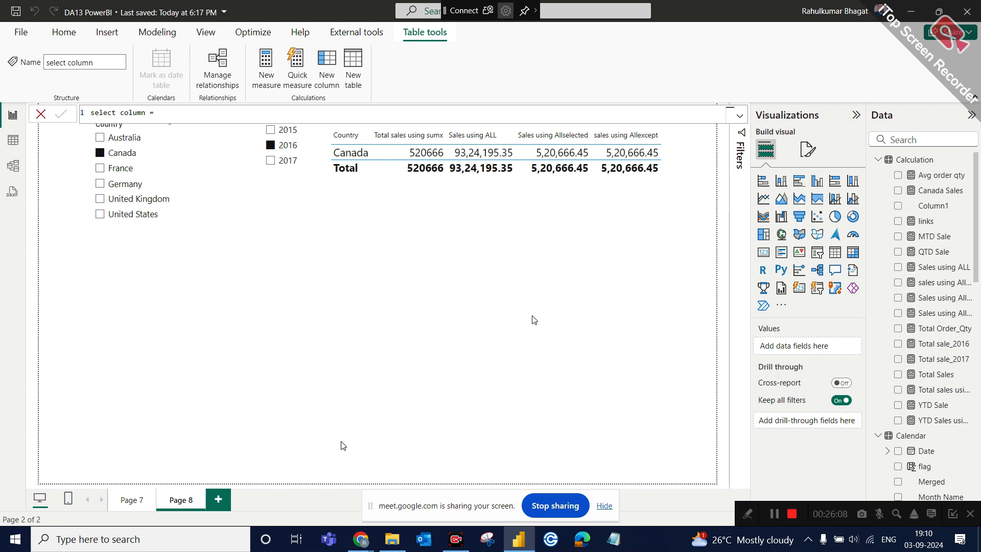
Step: Switch to the table view and examine the columns of the Territories and Customers tables and the table named Table
{"action": "left_click", "coordinate": [13, 140]}
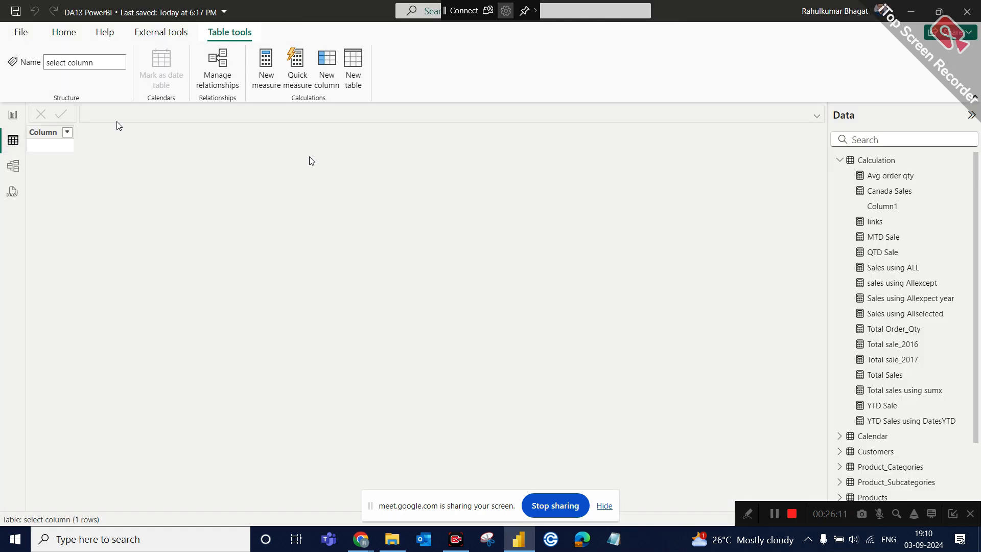
{"action": "left_click", "coordinate": [840, 161]}
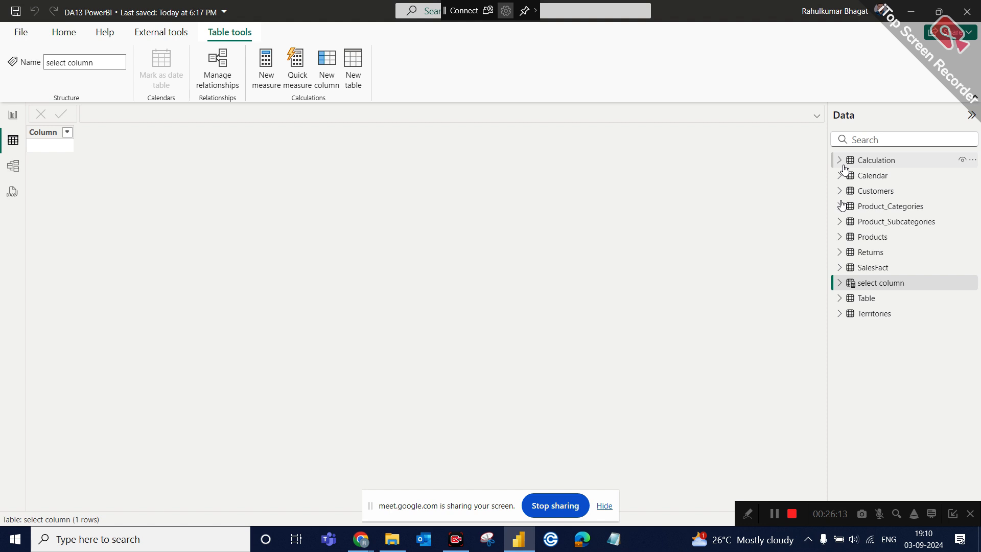
{"action": "left_click", "coordinate": [875, 313]}
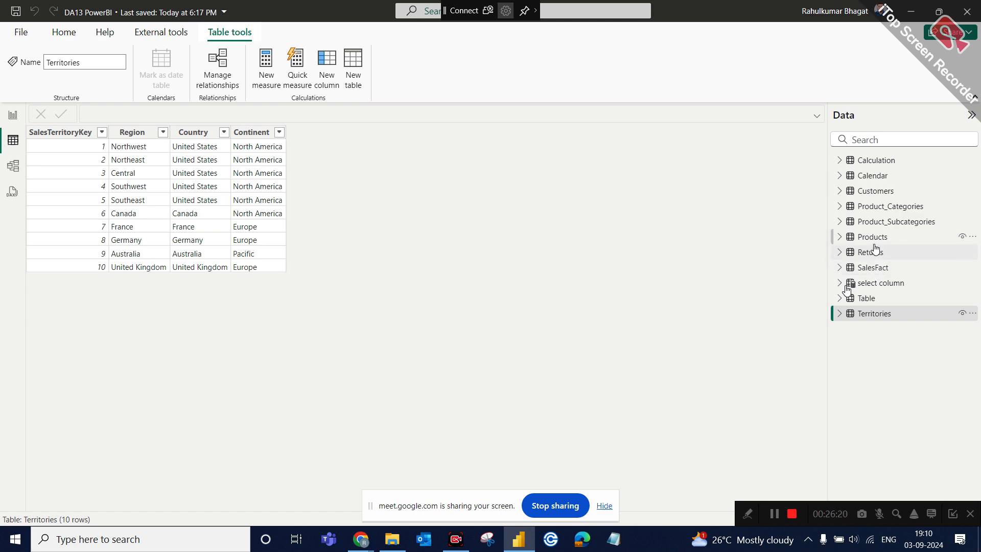
{"action": "left_click", "coordinate": [880, 191]}
{"action": "scroll", "coordinate": [550, 355], "scroll_direction": "right", "scroll_amount": 3}
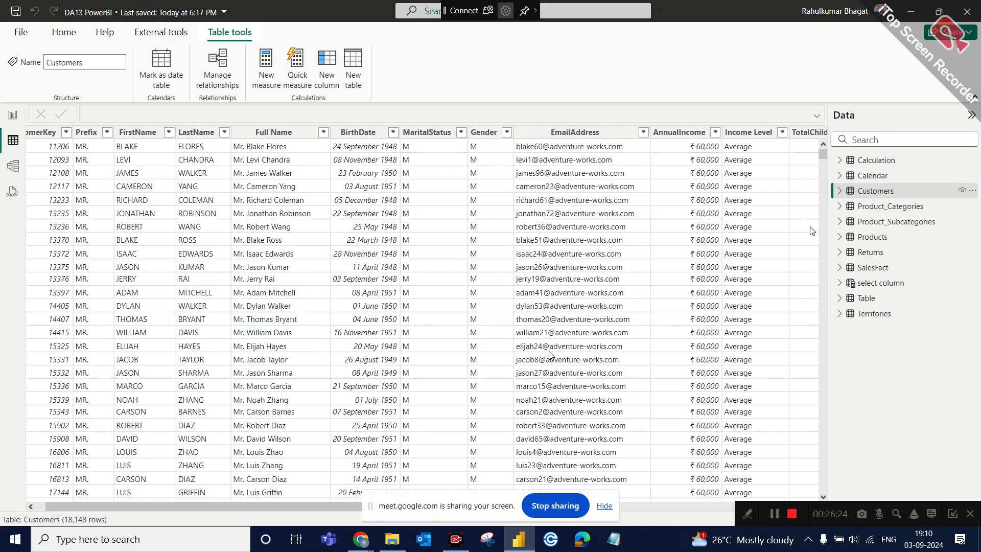
{"action": "scroll", "coordinate": [550, 355], "scroll_direction": "right", "scroll_amount": 10}
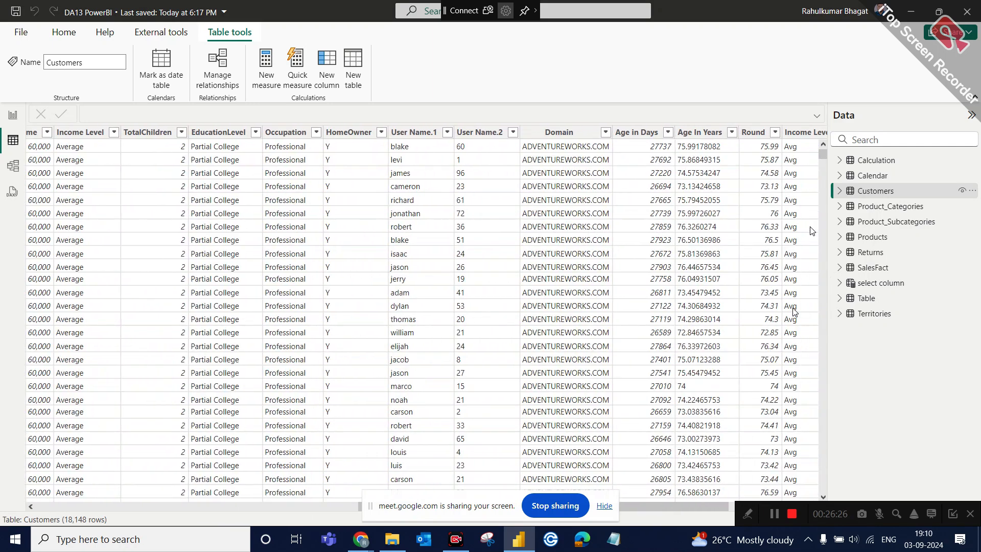
{"action": "left_click", "coordinate": [878, 317]}
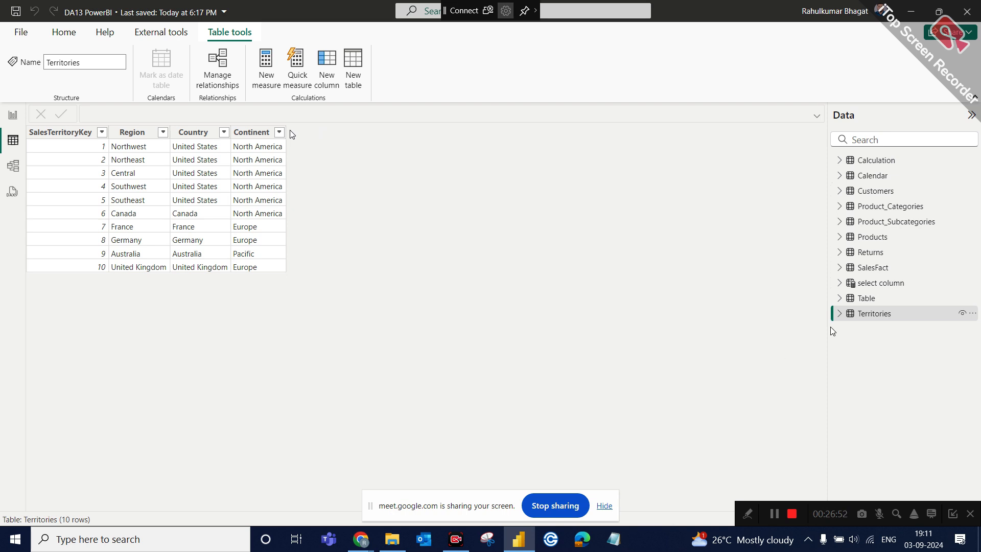
{"action": "left_click", "coordinate": [872, 299]}
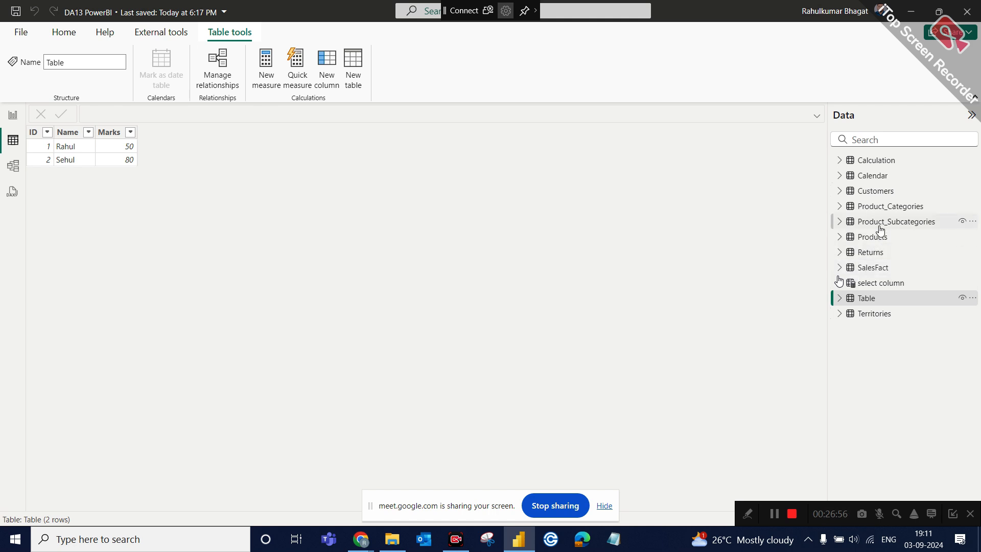
{"action": "left_click", "coordinate": [863, 143]}
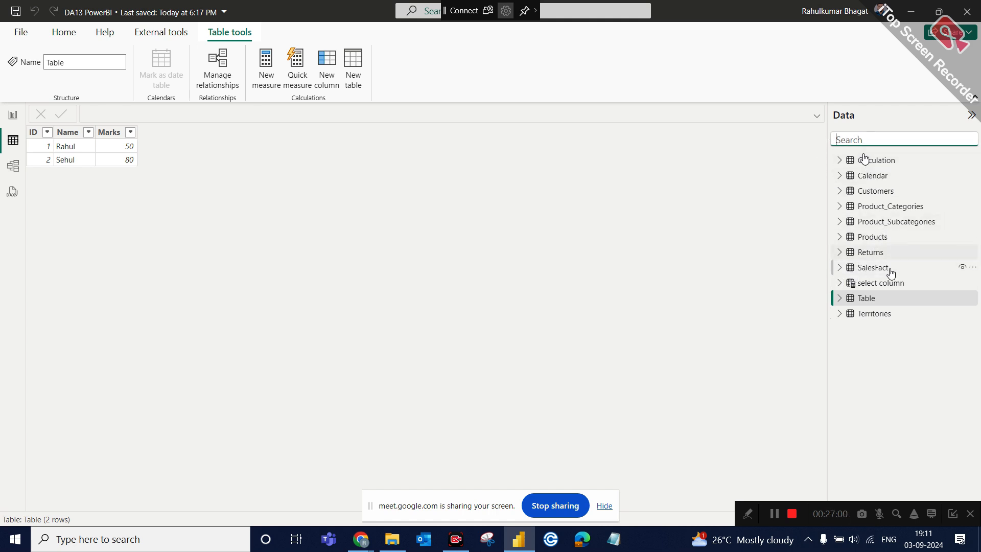
Step: Reopen the formula of the select column table and start its expression with the SELECTCOLUMNS function
{"action": "left_click", "coordinate": [886, 285]}
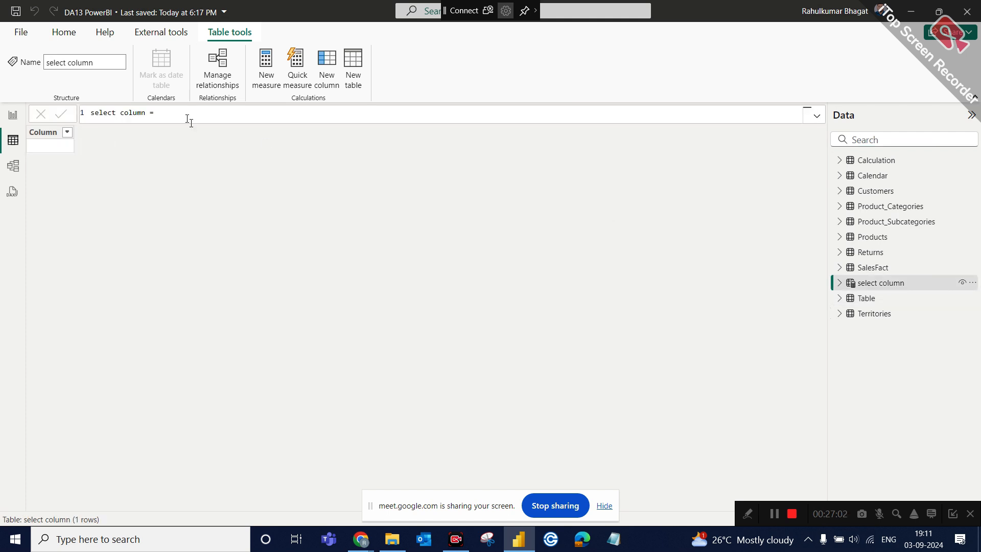
{"action": "left_click", "coordinate": [169, 116]}
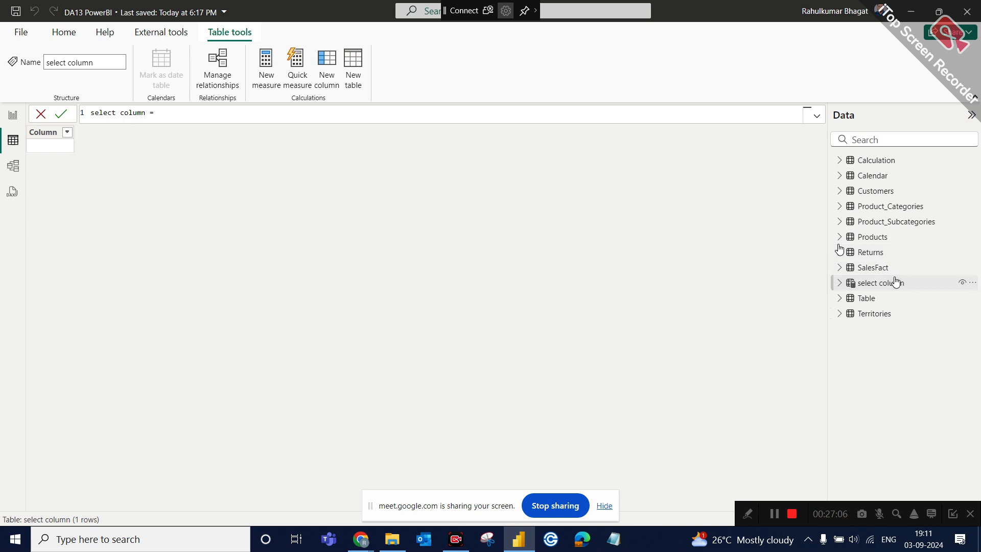
{"action": "left_click", "coordinate": [877, 287]}
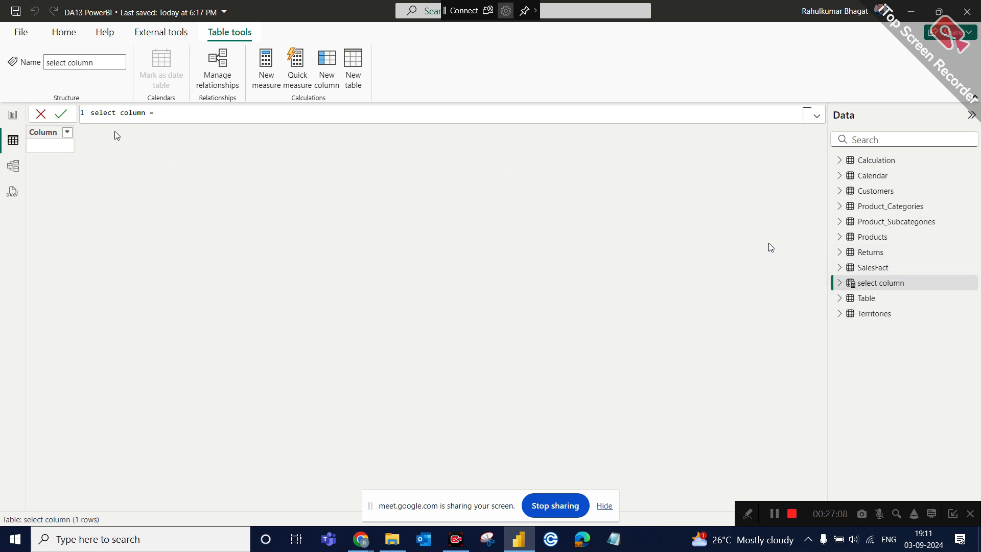
{"action": "type", "text": "sle"}
{"action": "key", "text": "BackSpace"}
{"action": "key", "text": "BackSpace"}
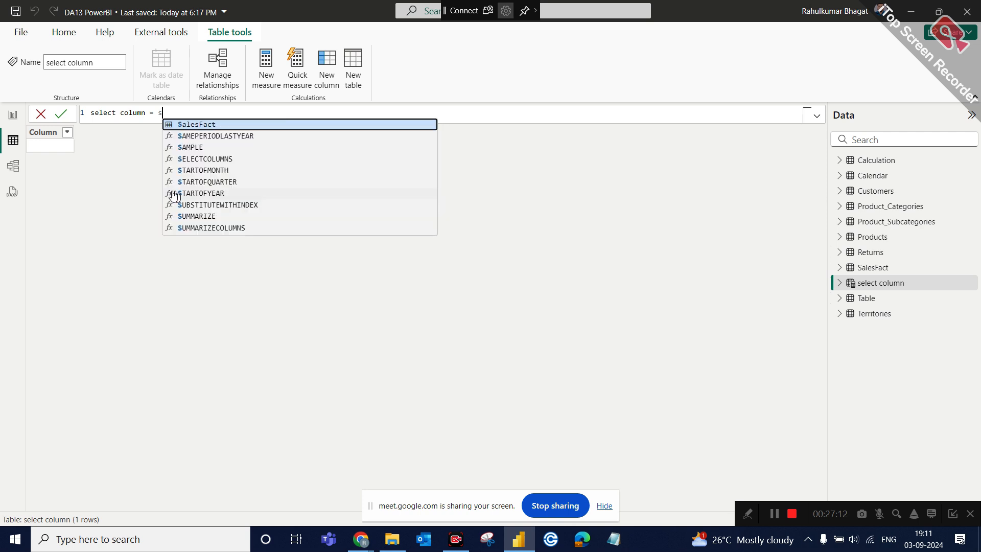
{"action": "type", "text": "el"}
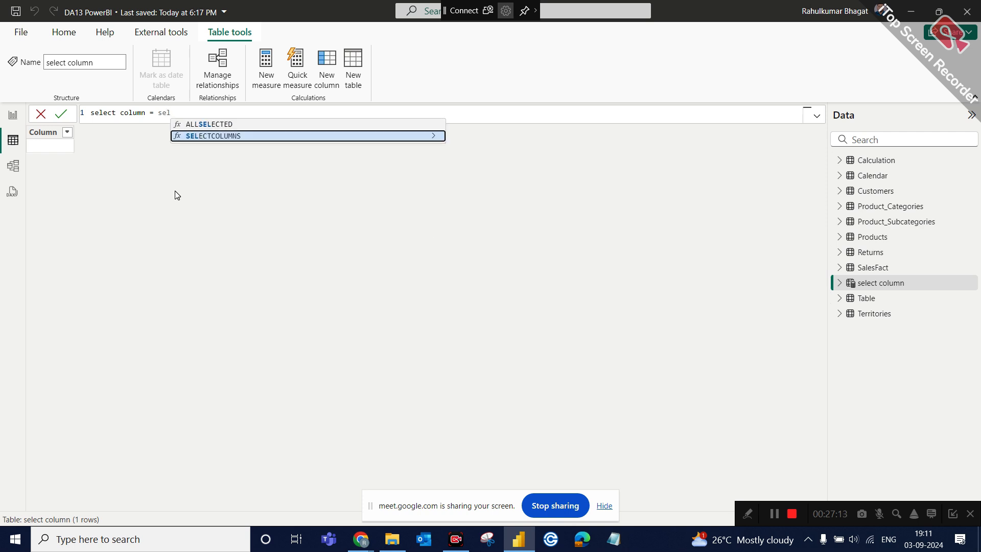
{"action": "left_click", "coordinate": [233, 136]}
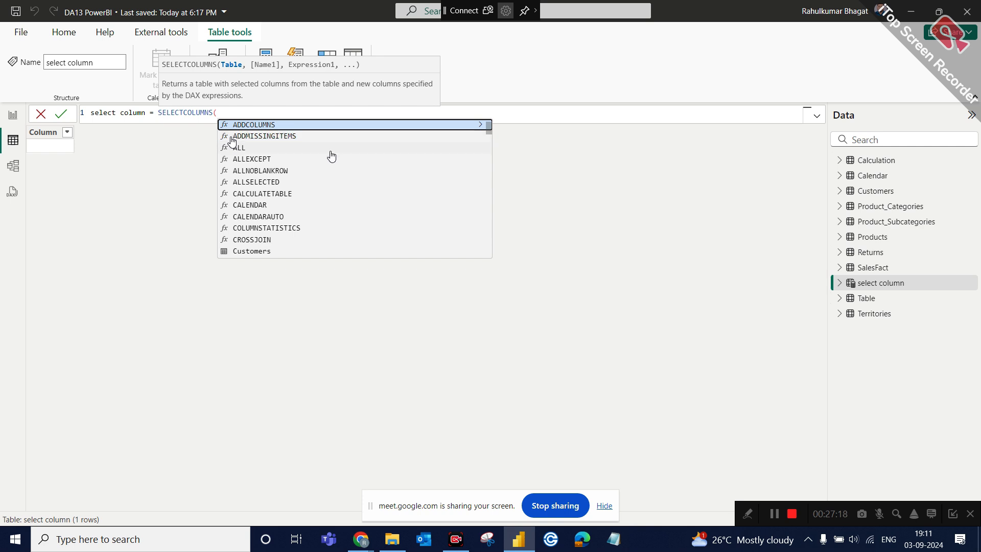
Step: Set Territories as the source table of SELECTCOLUMNS and name the first output column "key"
{"action": "type", "text": "tr"}
{"action": "key", "text": "BackSpace"}
{"action": "type", "text": "r"}
{"action": "key", "text": "BackSpace"}
{"action": "type", "text": "e"}
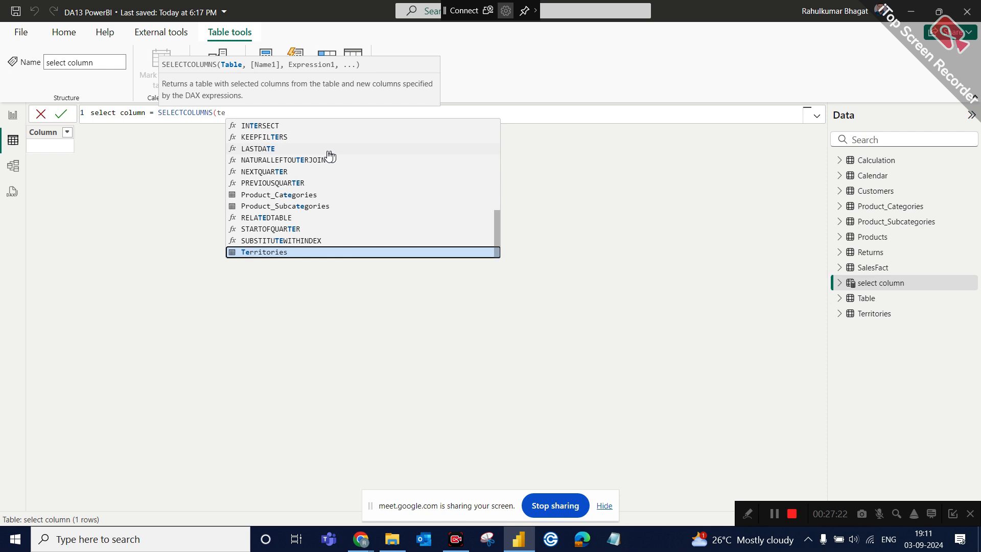
{"action": "left_click", "coordinate": [266, 254]}
{"action": "type", "text": ",\"key\"\""}
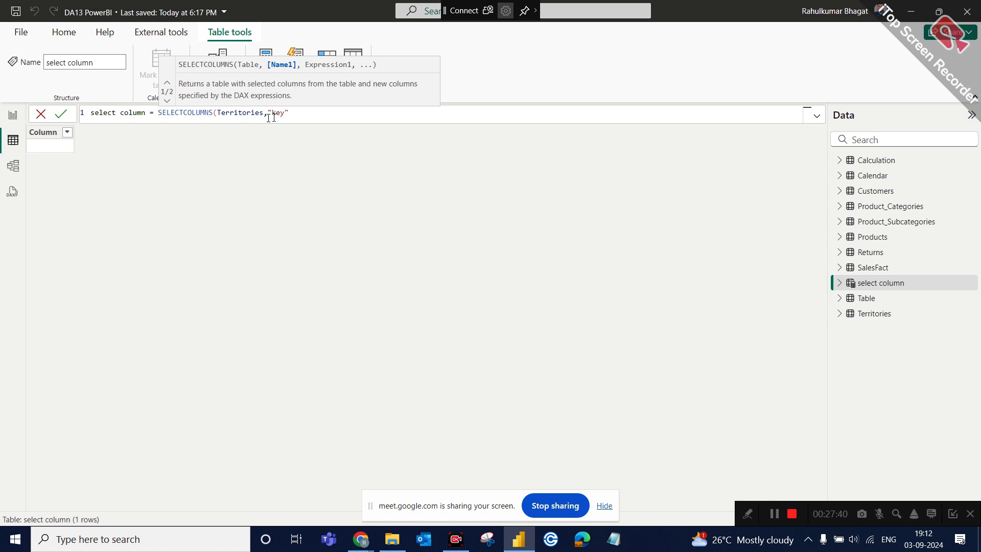
{"action": "left_click", "coordinate": [298, 113]}
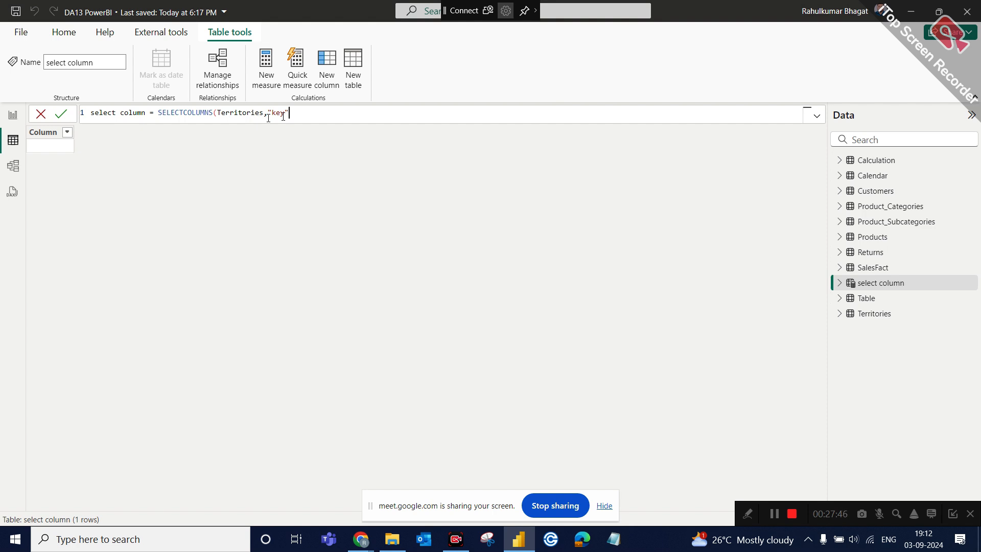
{"action": "type", "text": ","}
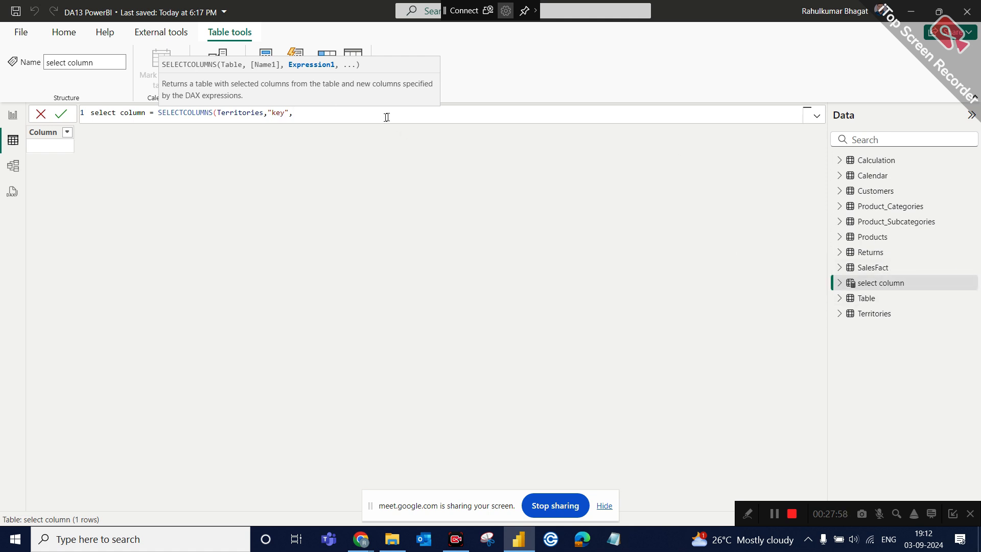
Step: Define the key column as Territories[SalesTerritoryKey]&"-"&Territories[Region], commit the select column formula and select the resulting column
{"action": "type", "text": "te"}
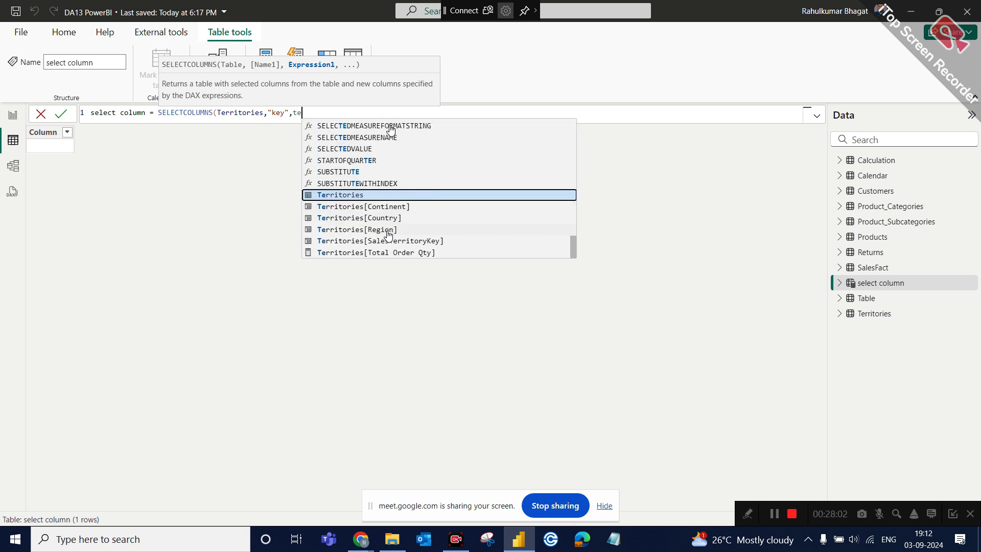
{"action": "left_click", "coordinate": [375, 243]}
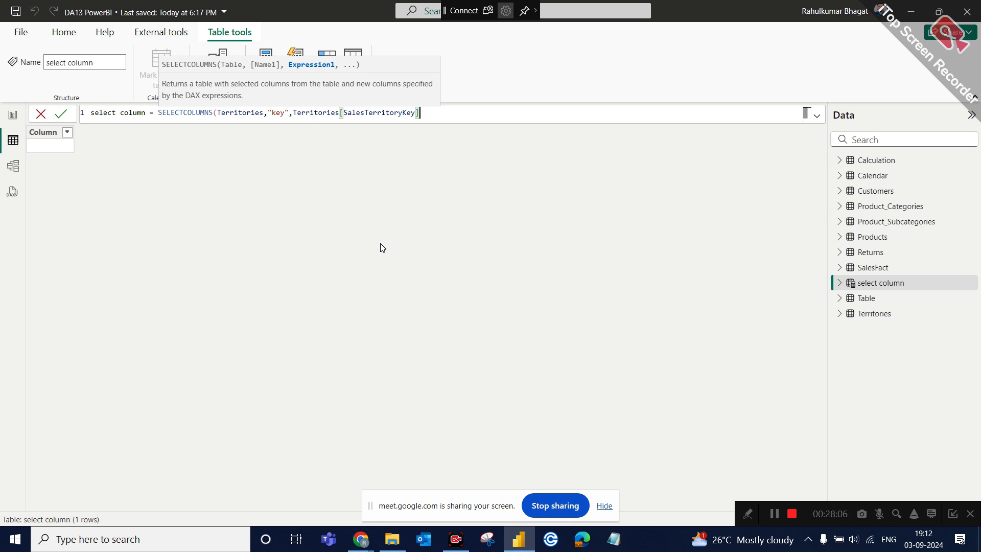
{"action": "type", "text": "&"}
{"action": "type", "text": "\"\""}
{"action": "type", "text": "-\""}
{"action": "type", "text": "&"}
{"action": "type", "text": "ter"}
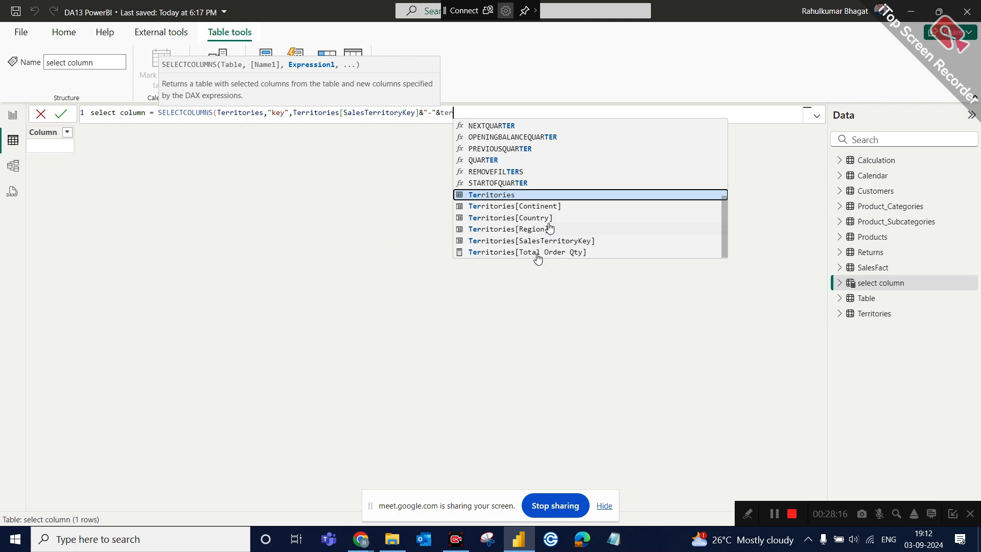
{"action": "left_click", "coordinate": [531, 228]}
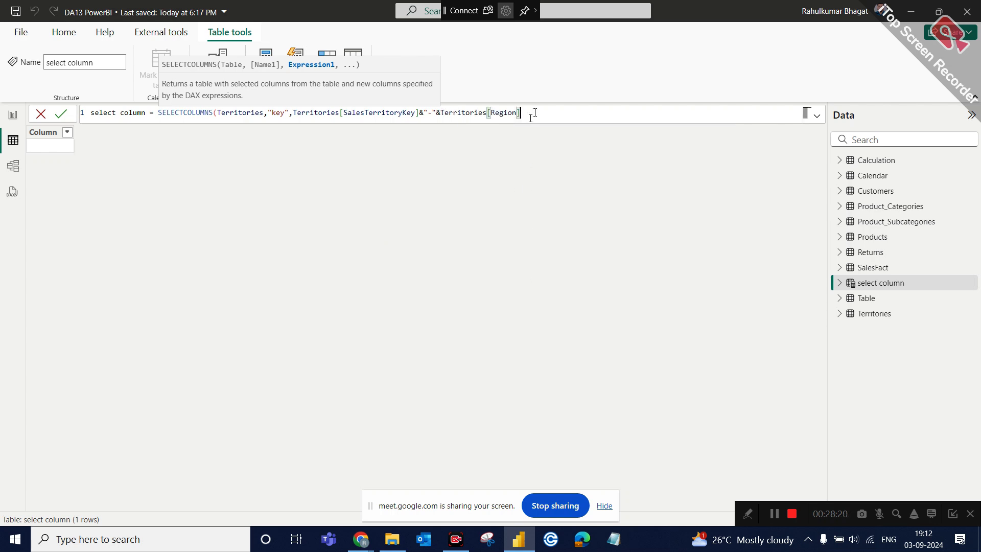
{"action": "type", "text": ")"}
{"action": "key", "text": "Return"}
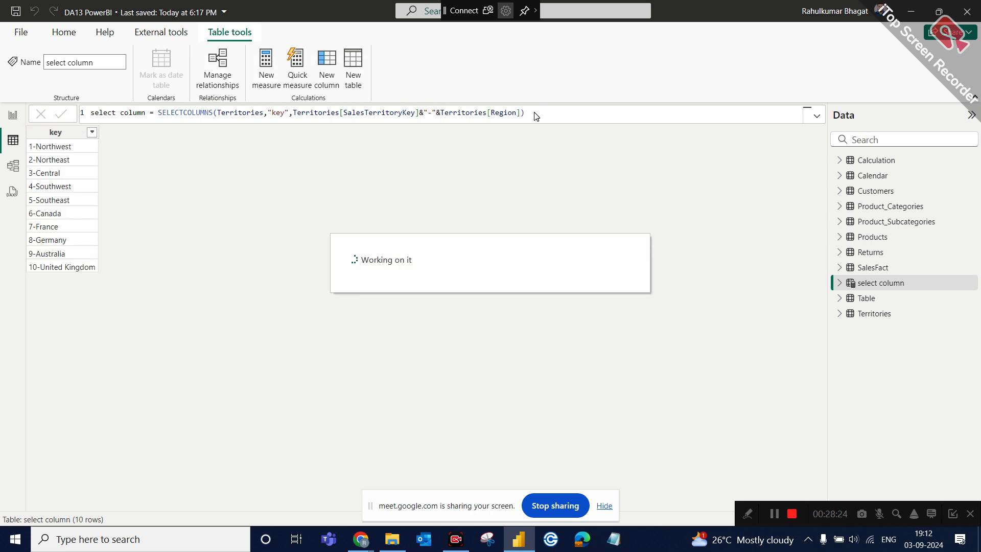
{"action": "left_click", "coordinate": [60, 133]}
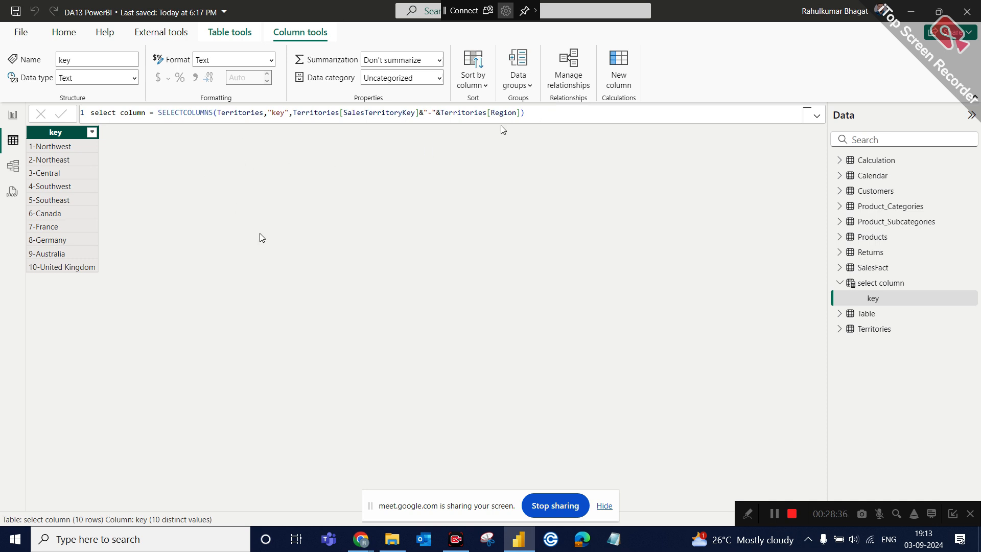
Step: Append Territories[Region] as a second column in the select column formula, commit it and compare the result with the Territories table
{"action": "left_click", "coordinate": [524, 114]}
{"action": "type", "text": ","}
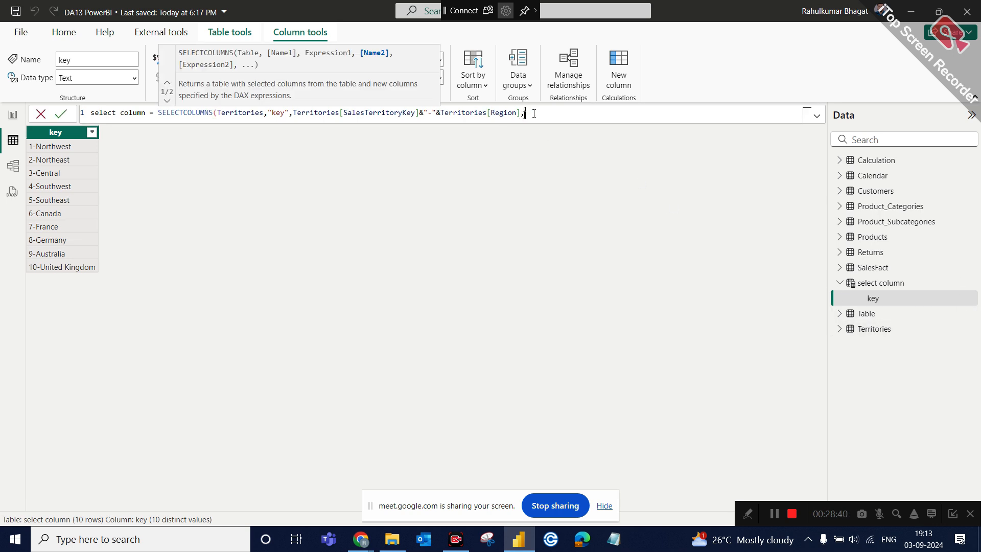
{"action": "type", "text": "ter"}
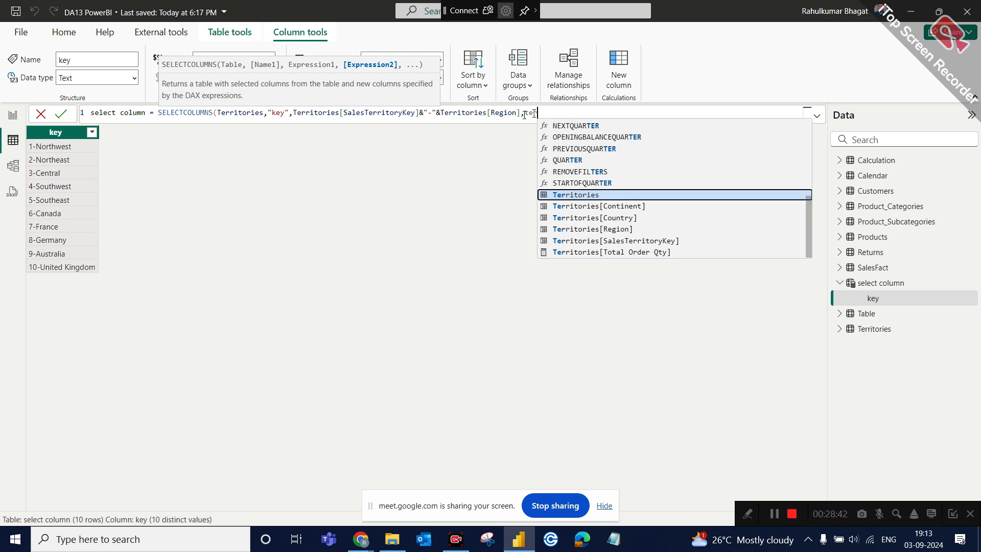
{"action": "left_click", "coordinate": [610, 229]}
{"action": "type", "text": ")"}
{"action": "key", "text": "Return"}
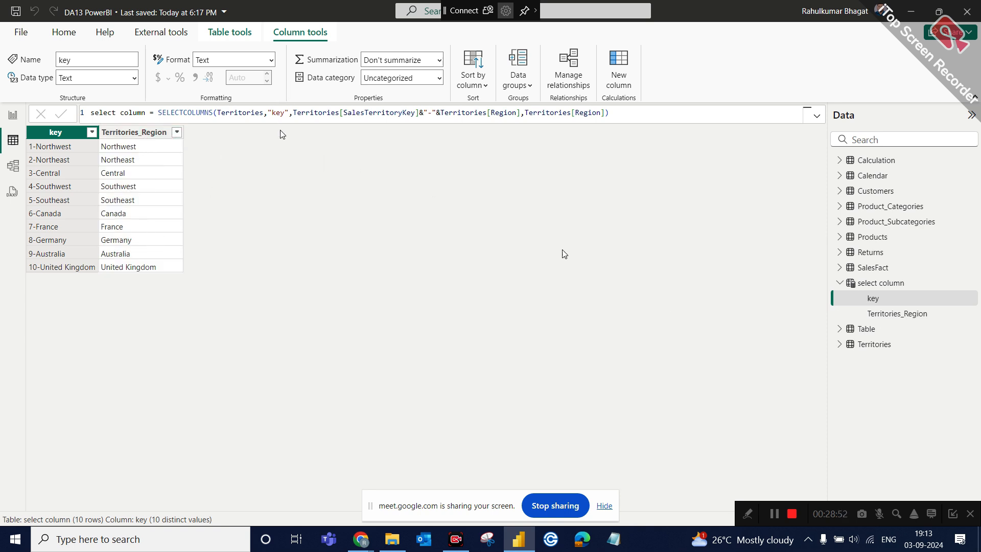
{"action": "left_click", "coordinate": [894, 351]}
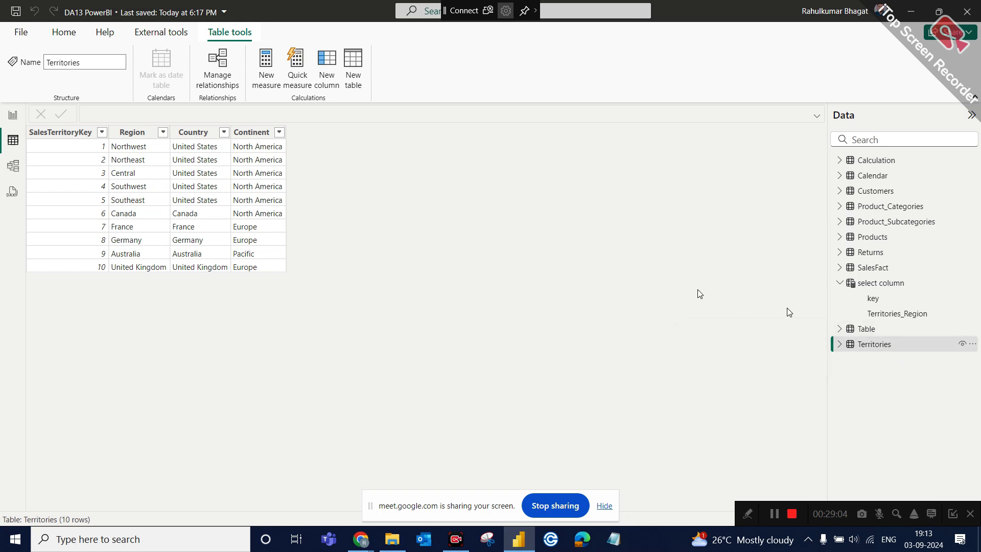
{"action": "left_click", "coordinate": [876, 284]}
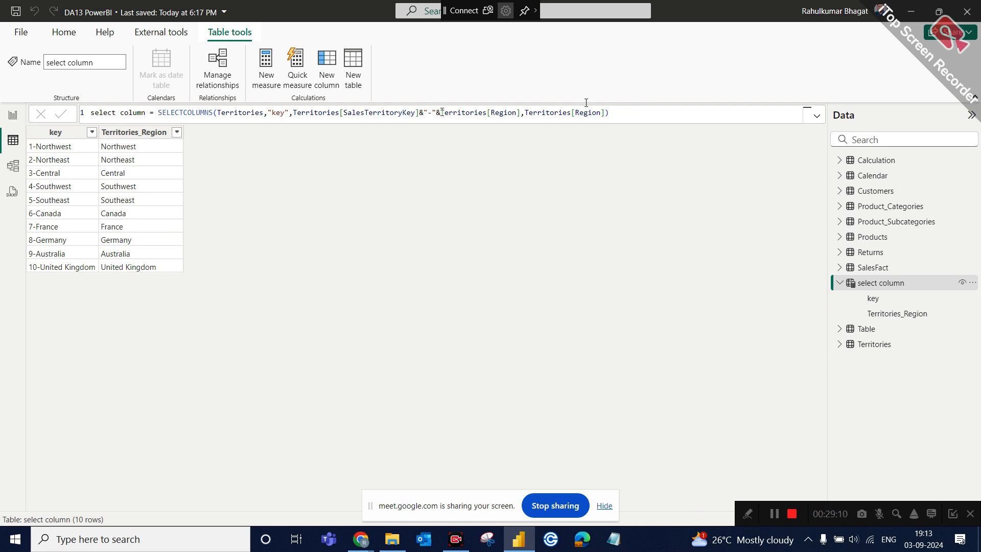
Step: Start a calculated table named "add column", reusing the select column table's SELECTCOLUMNS expression through the key column definition
{"action": "left_click_drag", "start_coordinate": [523, 111], "coordinate": [159, 110]}
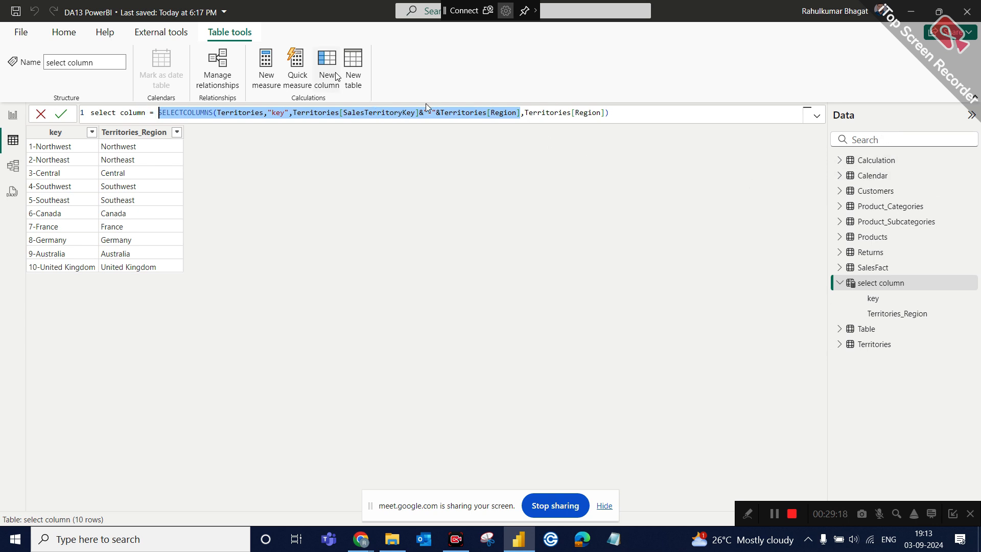
{"action": "left_click", "coordinate": [347, 79]}
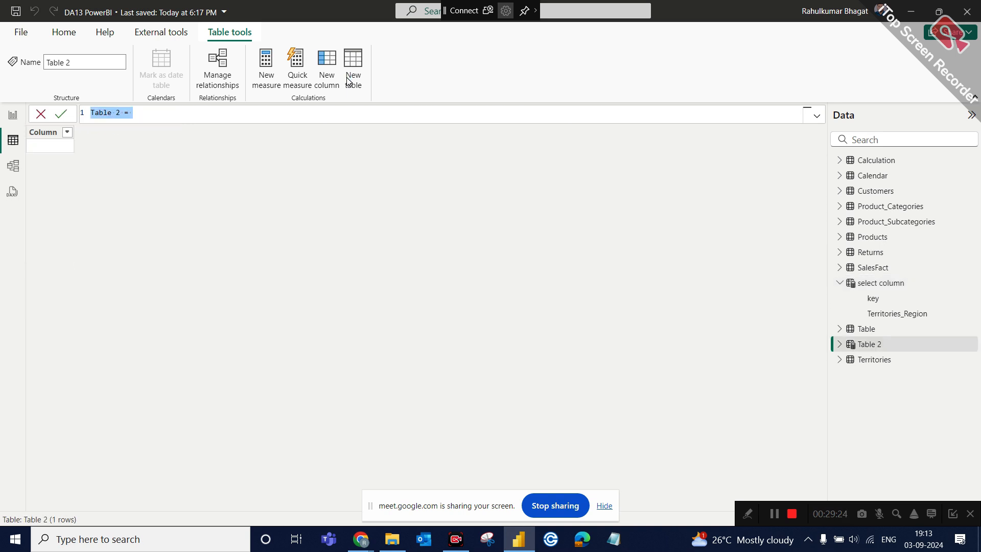
{"action": "type", "text": "a"}
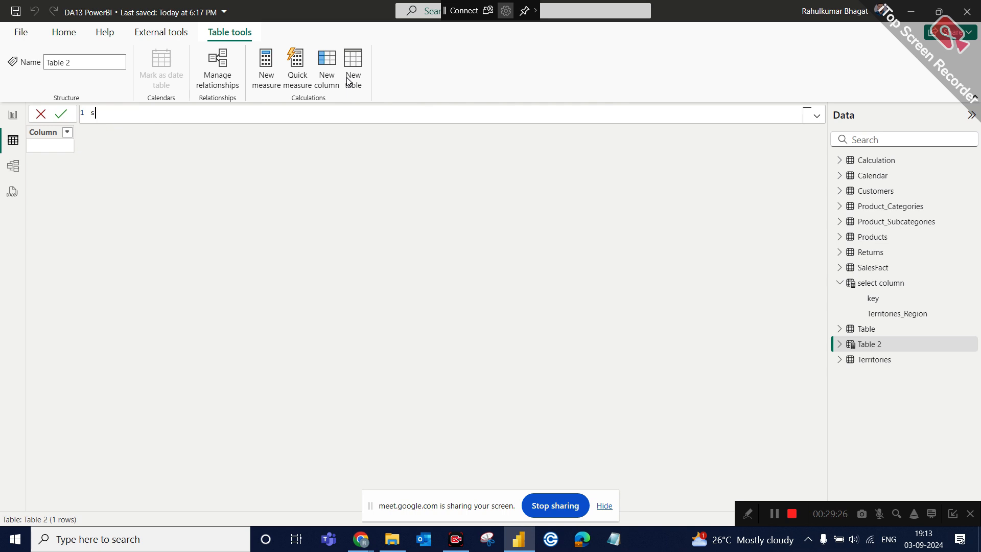
{"action": "type", "text": "dd column ="}
{"action": "type", "text": "SELECTCOLUMNS(Territories,\"key\",Territories[SalesTerritoryKey]&\"-\"&Territories[Region])"}
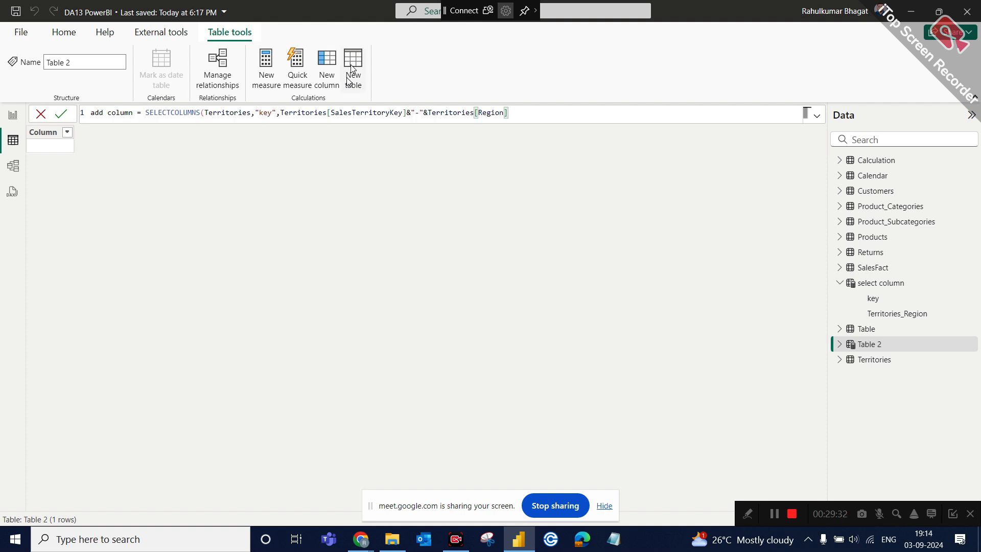
Step: Replace SELECTCOLUMNS with ADDCOLUMNS in the add column formula, close its parenthesis and commit the table
{"action": "key", "text": "BackSpace"}
{"action": "key", "text": "BackSpace"}
{"action": "key", "text": "BackSpace"}
{"action": "key", "text": "BackSpace"}
{"action": "key", "text": "BackSpace"}
{"action": "key", "text": "BackSpace"}
{"action": "key", "text": "BackSpace"}
{"action": "key", "text": "BackSpace"}
{"action": "key", "text": "BackSpace"}
{"action": "key", "text": "BackSpace"}
{"action": "key", "text": "BackSpace"}
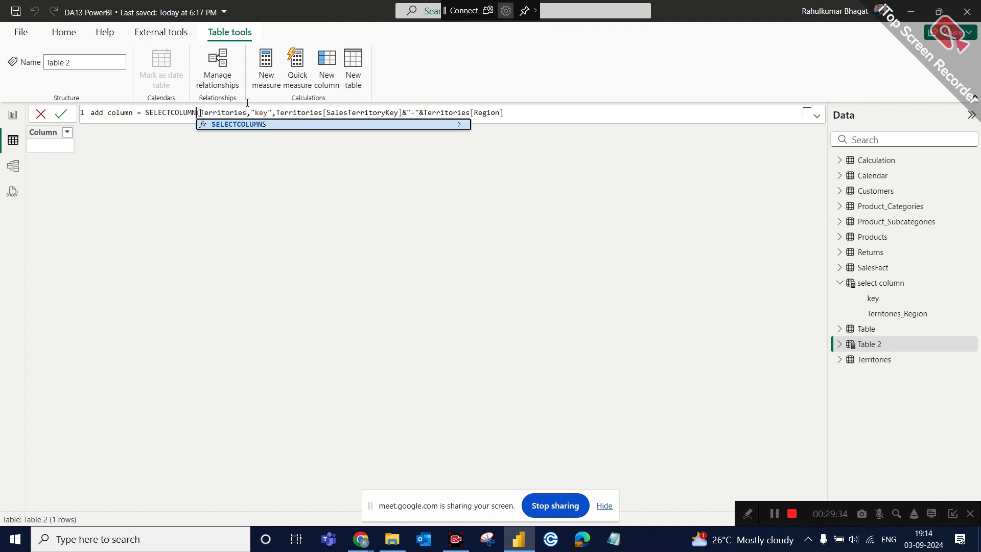
{"action": "key", "text": "BackSpace"}
{"action": "key", "text": "BackSpace"}
{"action": "type", "text": "add"}
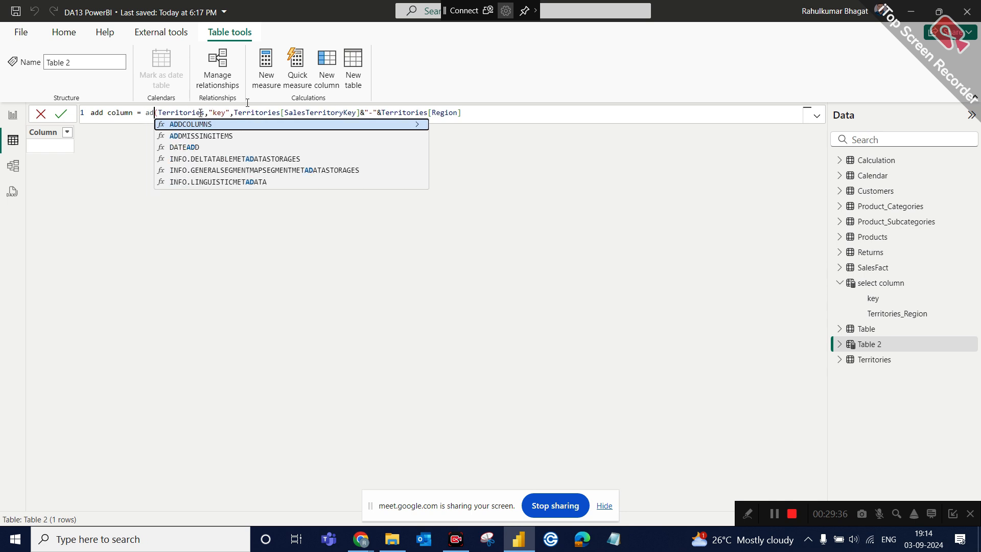
{"action": "left_click", "coordinate": [204, 125]}
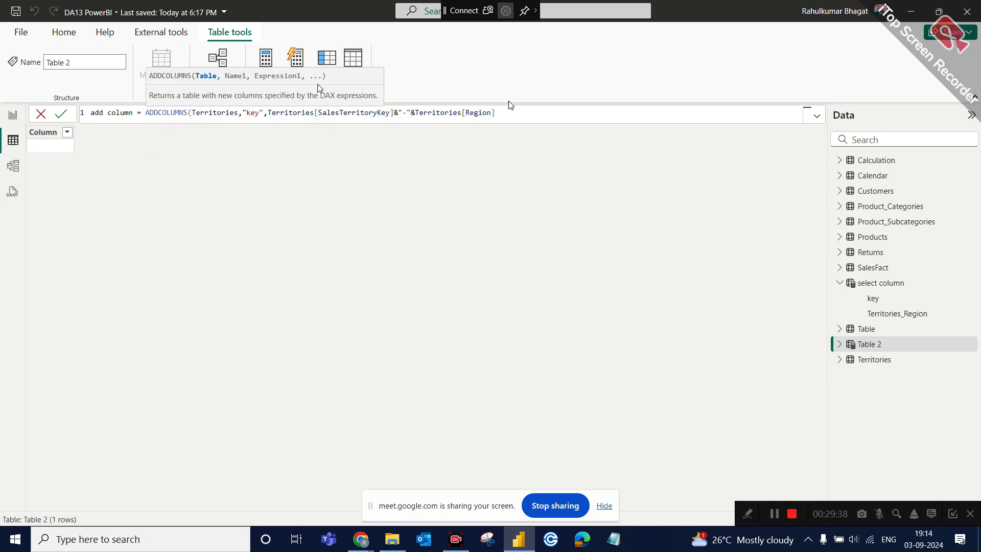
{"action": "left_click", "coordinate": [501, 113]}
{"action": "type", "text": ")"}
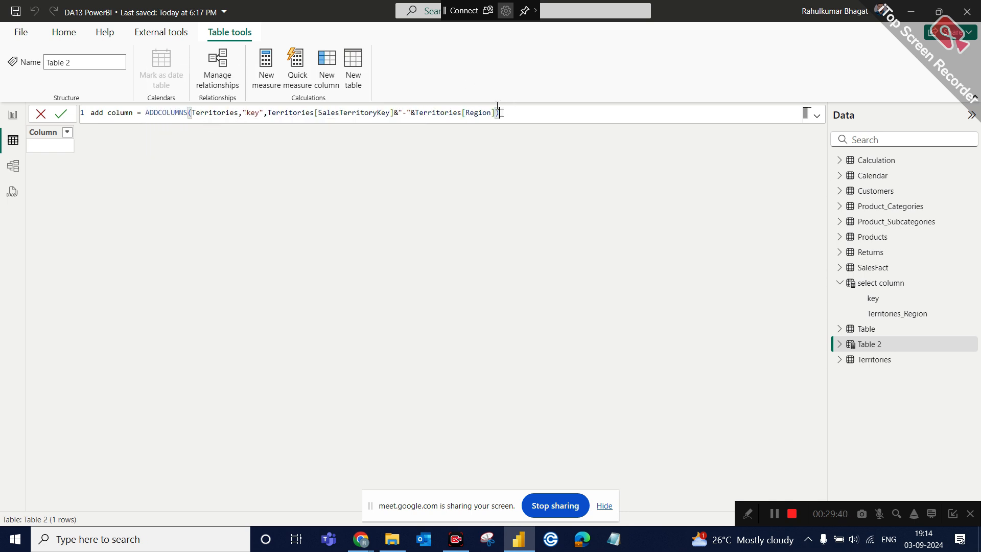
{"action": "key", "text": "Return"}
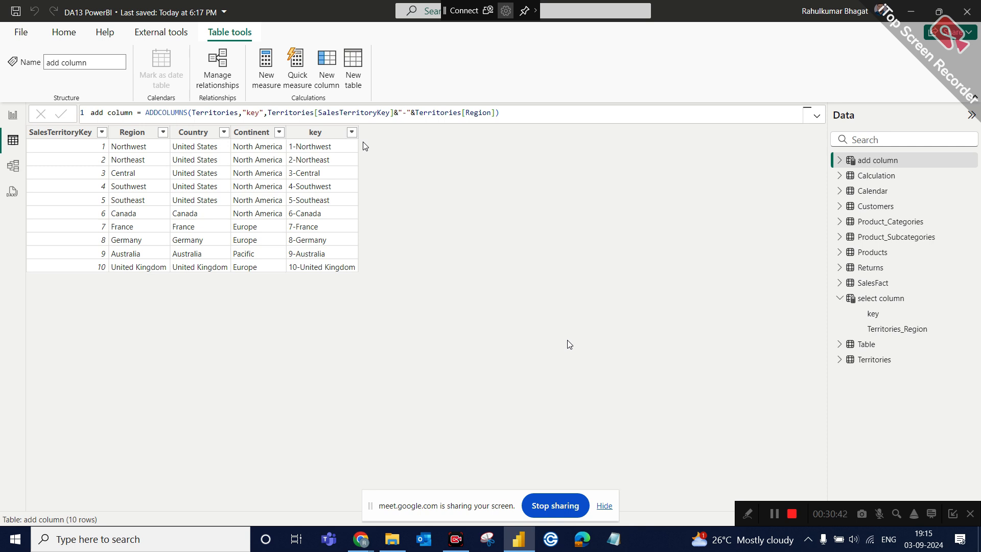
Step: Return to the report view, then open PowerBI Visiuals.pptx in PowerPoint and examine the Bar Chart and Column Chart slide
{"action": "left_click", "coordinate": [13, 116]}
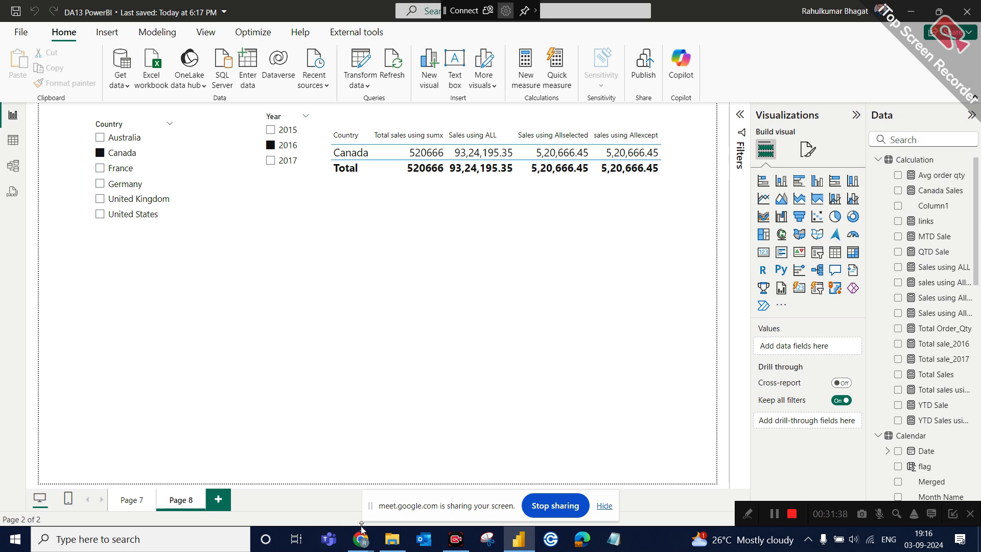
{"action": "mouse_move", "coordinate": [362, 539]}
{"action": "left_click", "coordinate": [391, 540]}
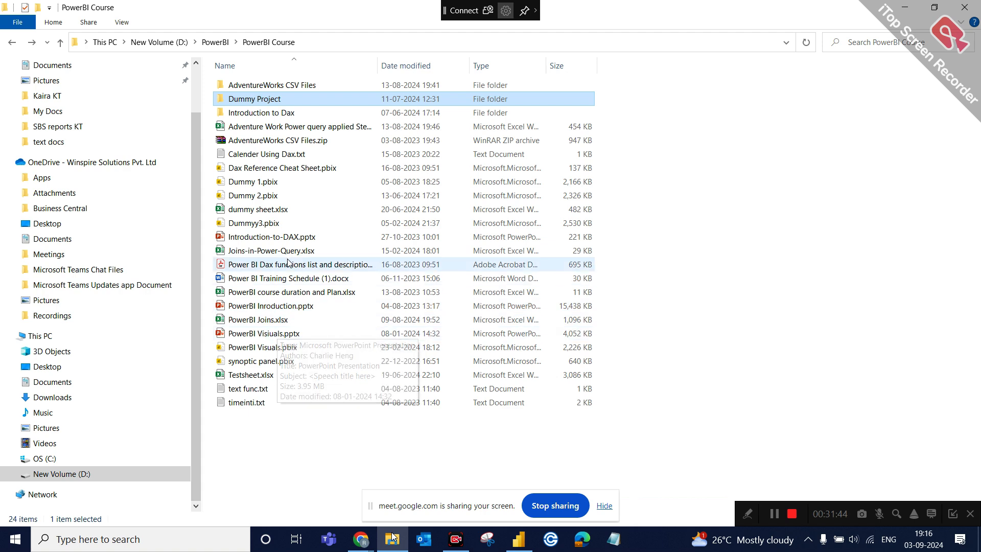
{"action": "double_click", "coordinate": [271, 334]}
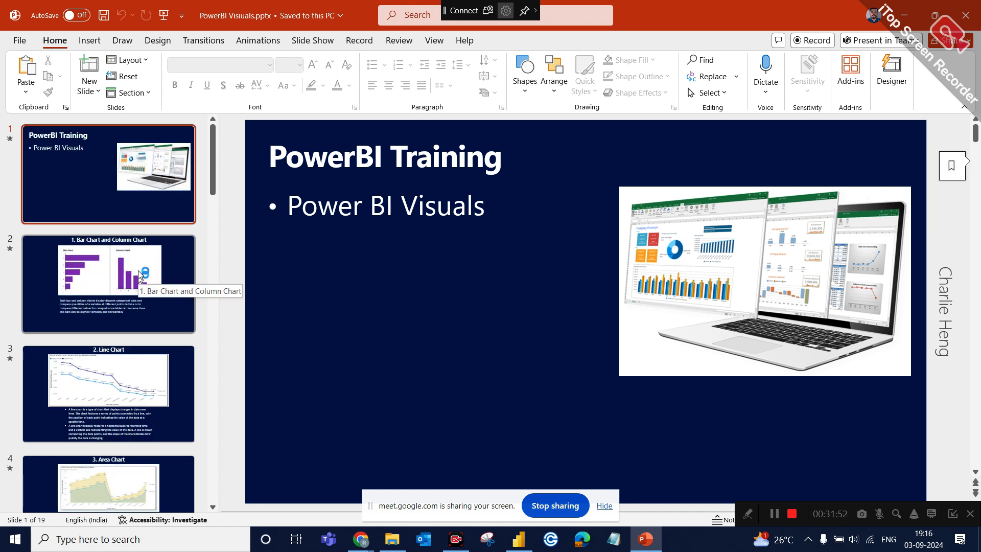
{"action": "left_click", "coordinate": [170, 271]}
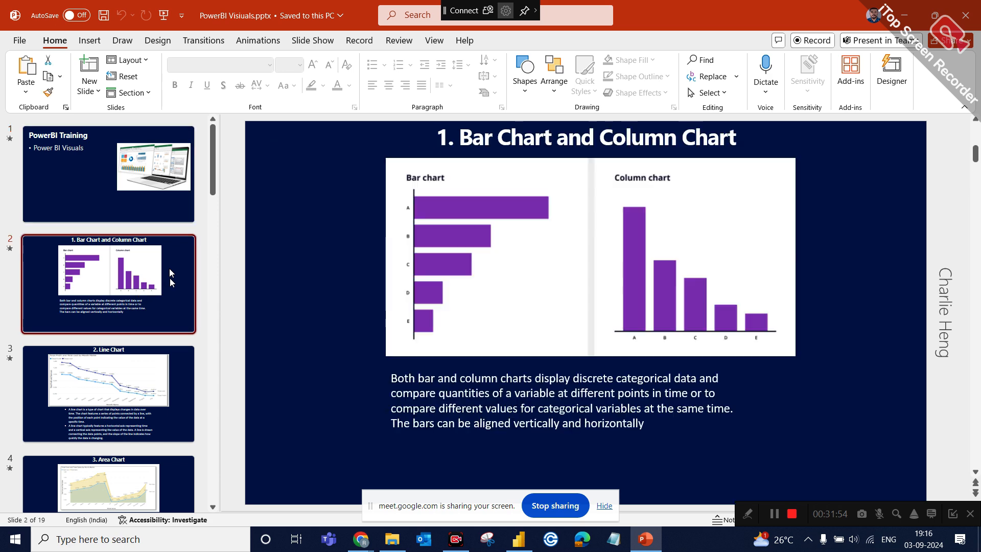
{"action": "left_click", "coordinate": [608, 506]}
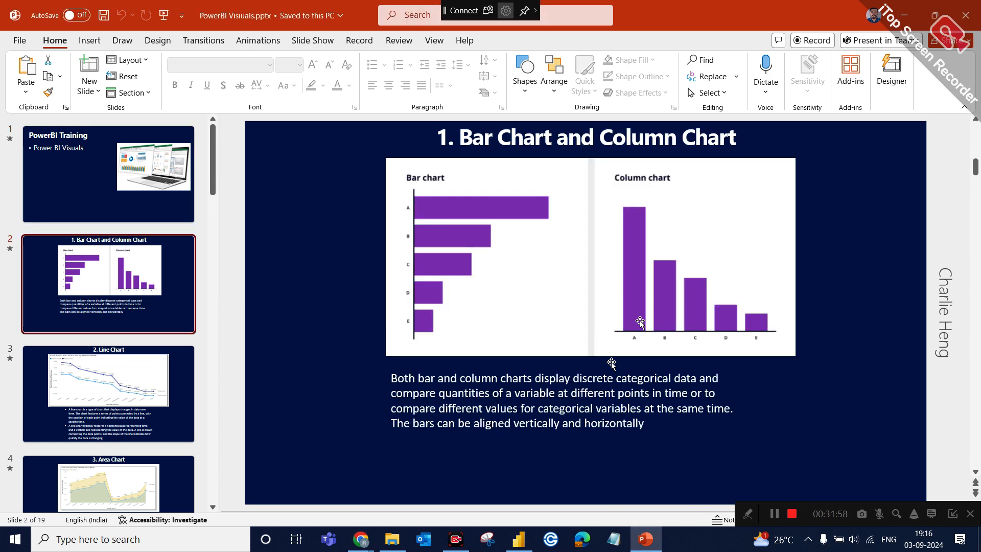
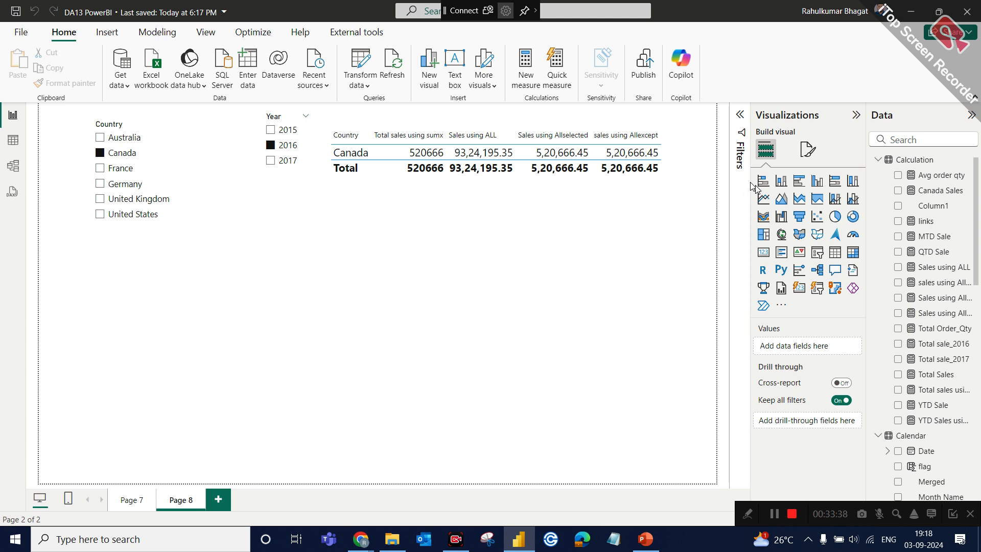
Step: Insert a stacked bar chart below the slicers, widen it across the page and assign Country from Territories to its Y-axis
{"action": "left_click", "coordinate": [762, 182]}
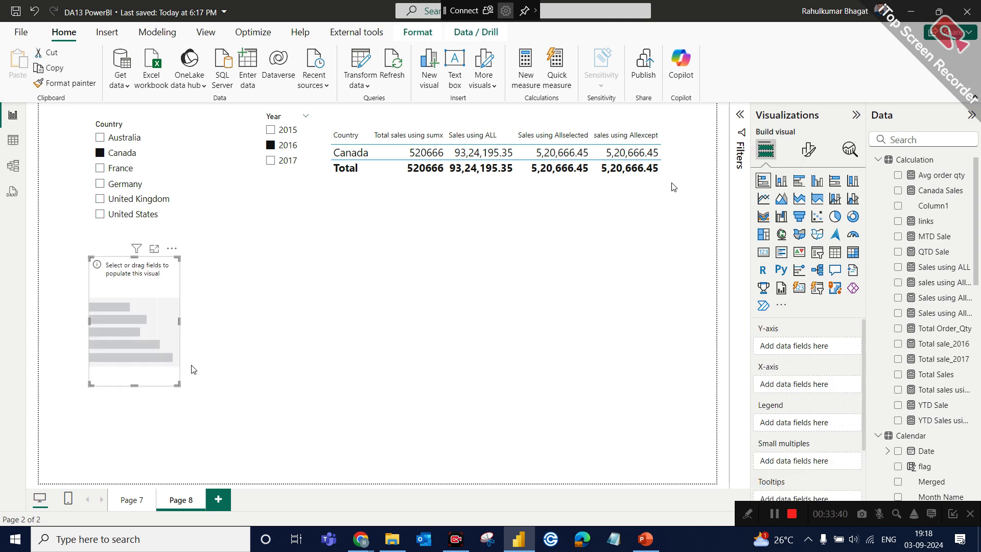
{"action": "left_click_drag", "start_coordinate": [176, 381], "coordinate": [642, 411]}
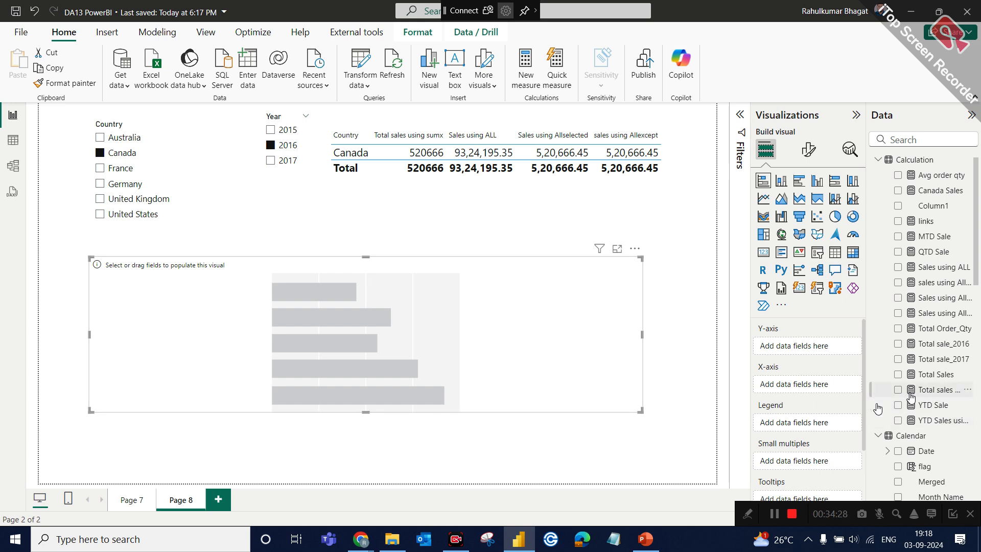
{"action": "scroll", "coordinate": [877, 408], "scroll_direction": "down", "scroll_amount": 10}
{"action": "scroll", "coordinate": [878, 408], "scroll_direction": "down", "scroll_amount": 5}
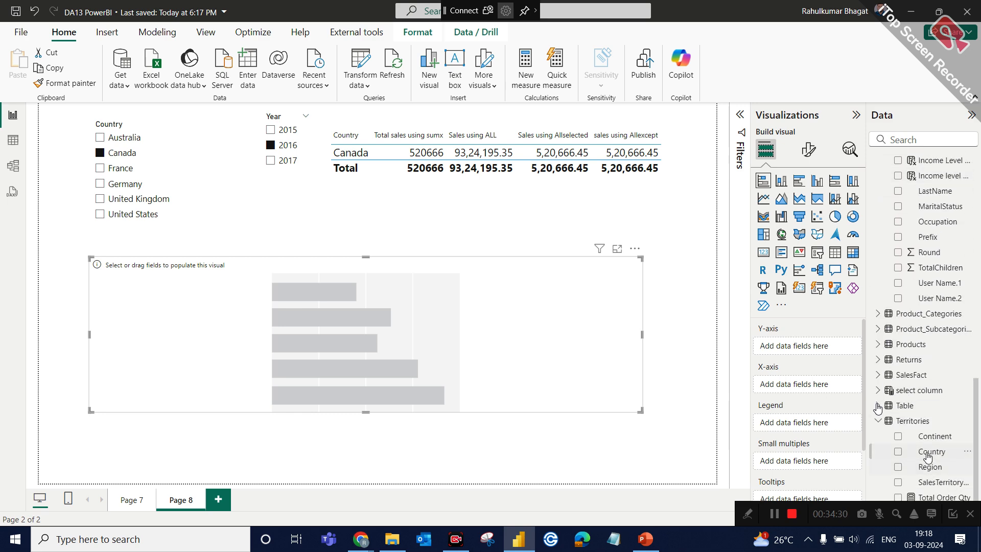
{"action": "left_click_drag", "start_coordinate": [929, 452], "coordinate": [807, 347]}
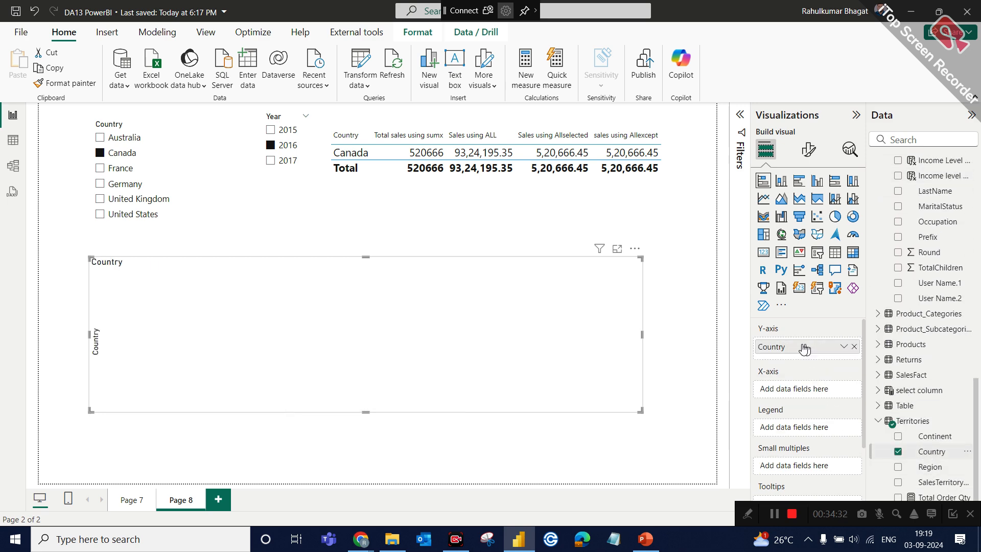
Step: Assign the Total sales using sumx measure to the bar chart's X-axis and clear Canada in the Country slicer
{"action": "scroll", "coordinate": [889, 241], "scroll_direction": "up", "scroll_amount": 15}
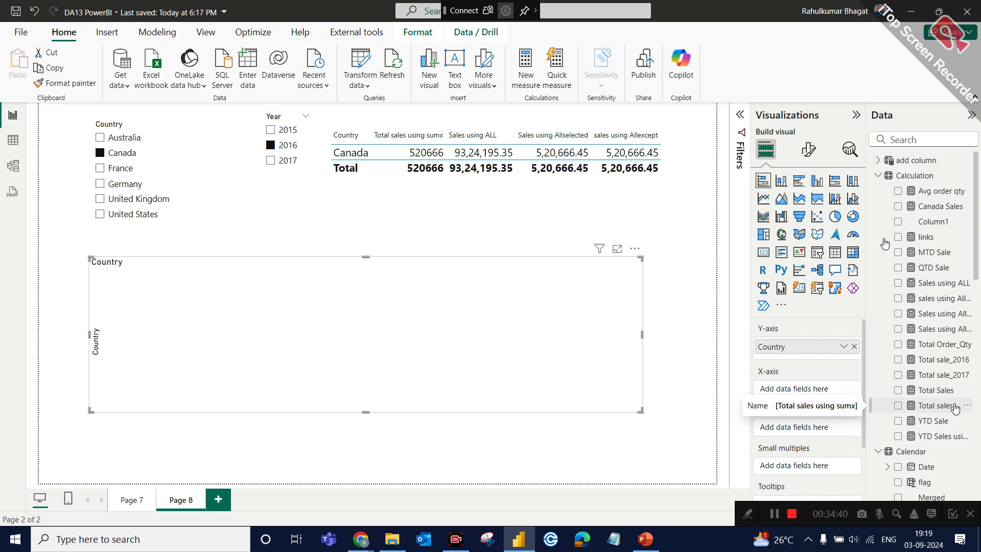
{"action": "left_click_drag", "start_coordinate": [954, 408], "coordinate": [797, 389]}
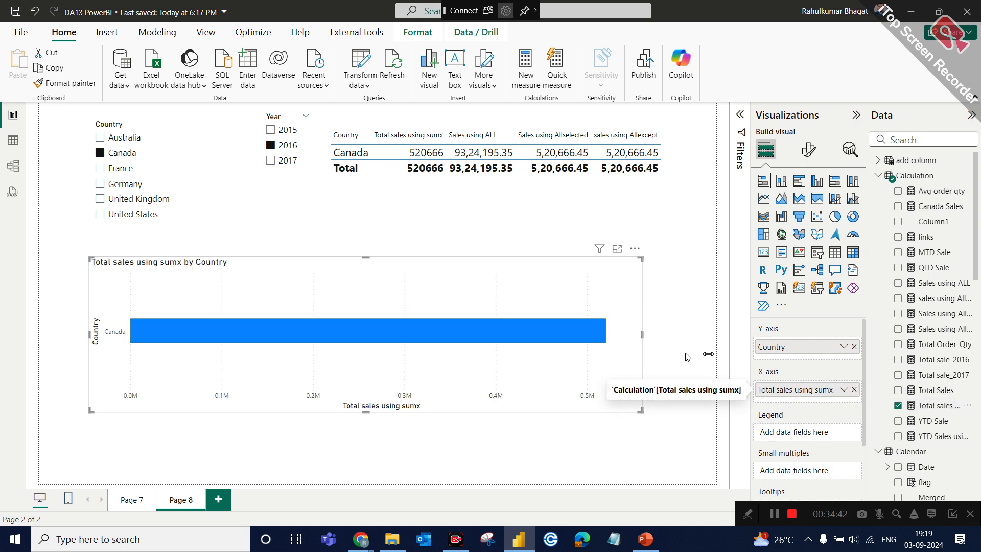
{"action": "left_click", "coordinate": [115, 157]}
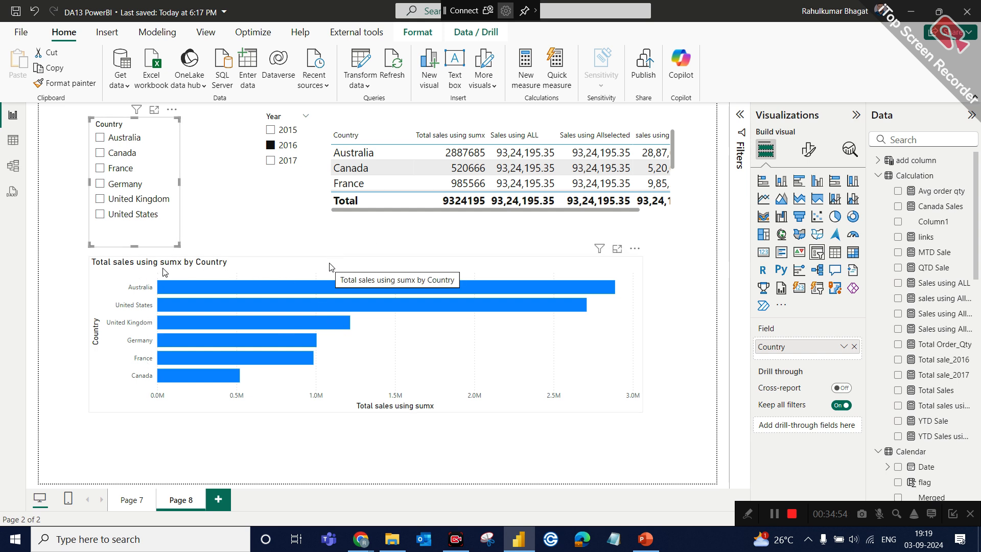
Step: Convert the Total sales using sumx by Country bar chart to a stacked column chart
{"action": "left_click", "coordinate": [370, 269]}
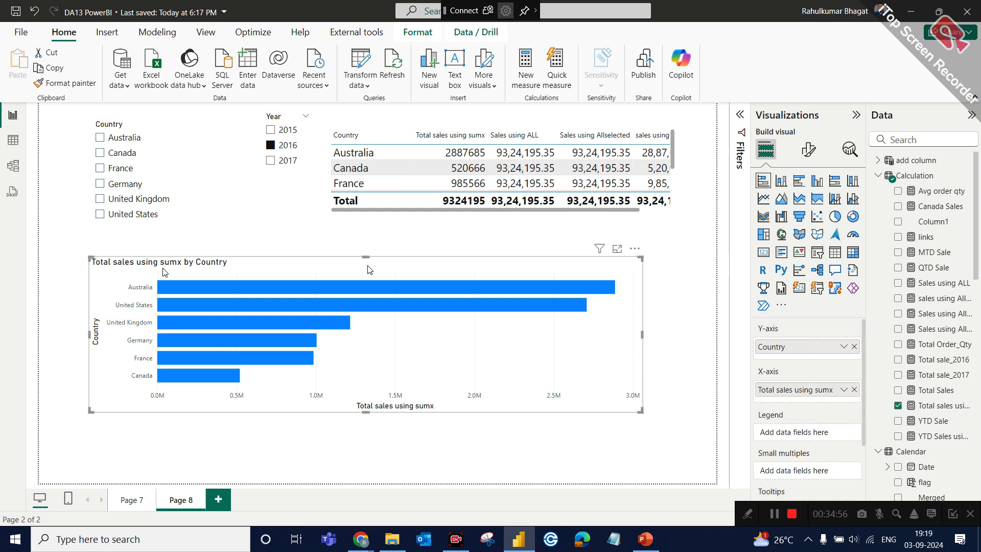
{"action": "left_click", "coordinate": [782, 181]}
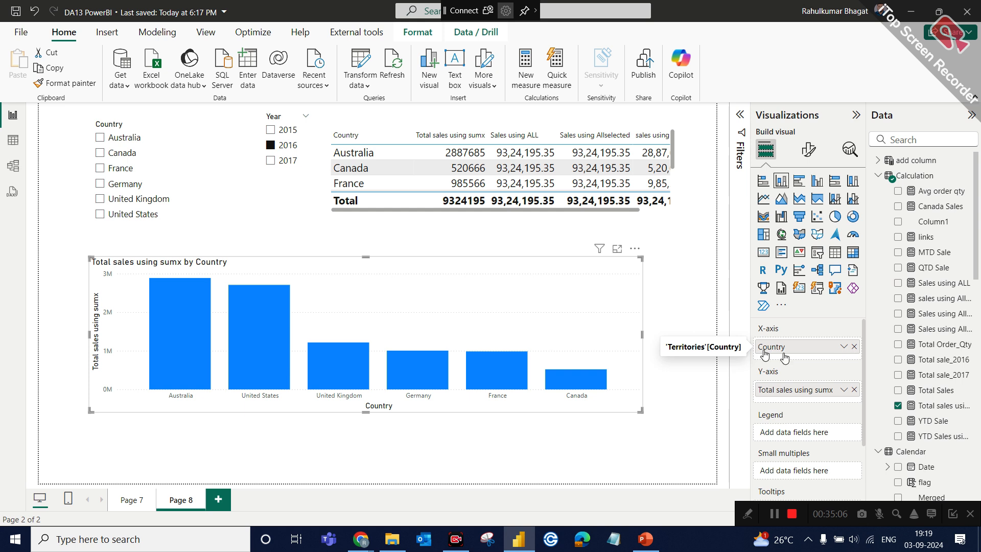
Step: Inspect the Australia and United States columns' values, review the Bar Chart and Column Chart slide in PowerPoint, and return to Power BI
{"action": "mouse_move", "coordinate": [184, 320]}
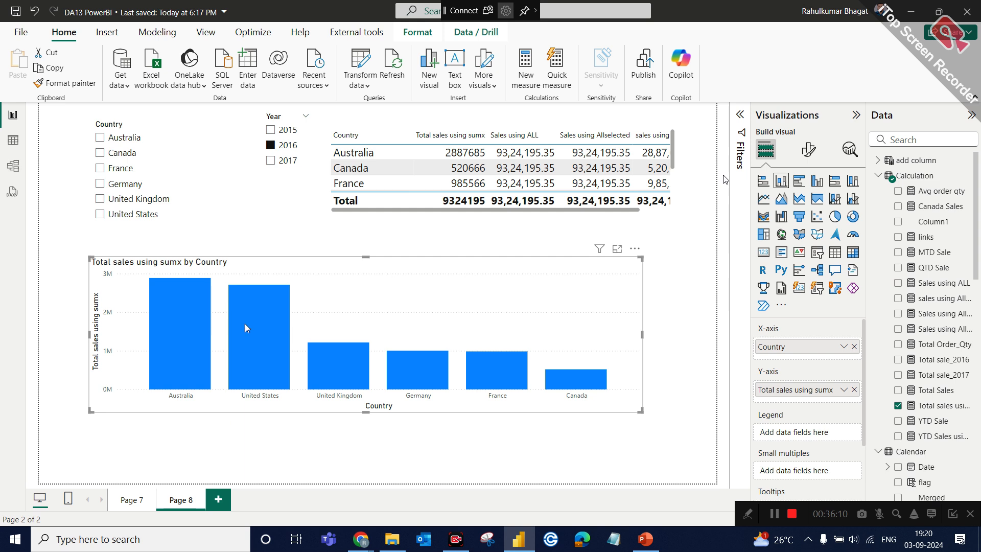
{"action": "mouse_move", "coordinate": [271, 330]}
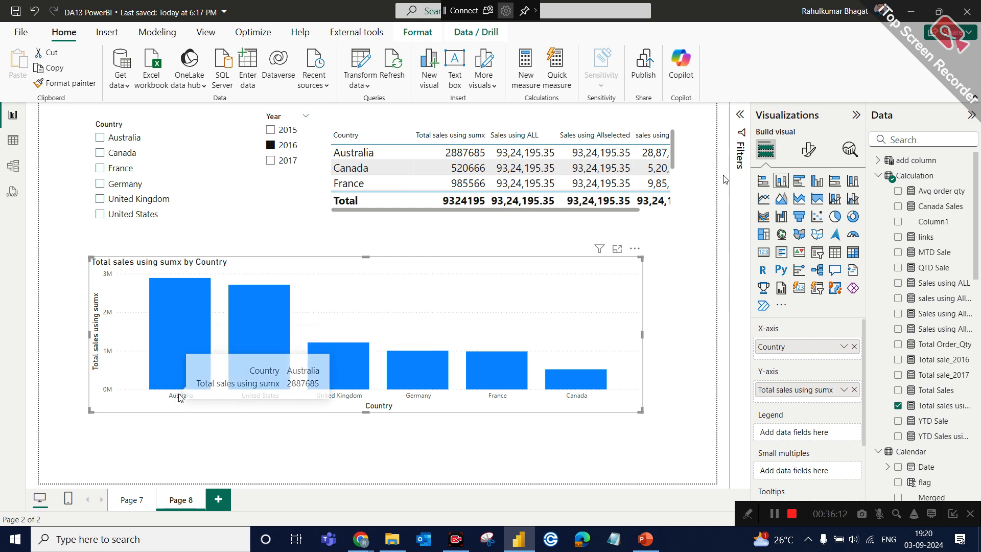
{"action": "mouse_move", "coordinate": [278, 391]}
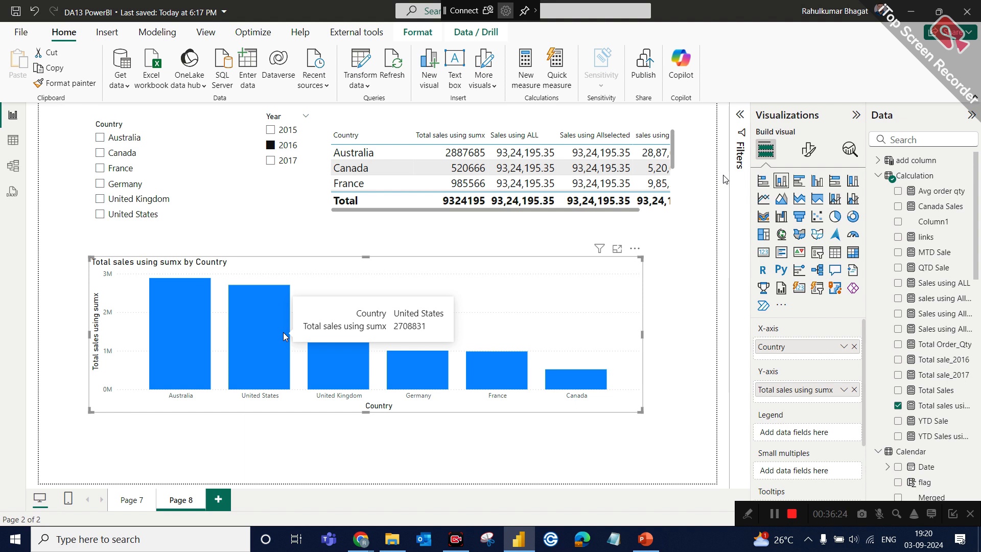
{"action": "left_click", "coordinate": [645, 539]}
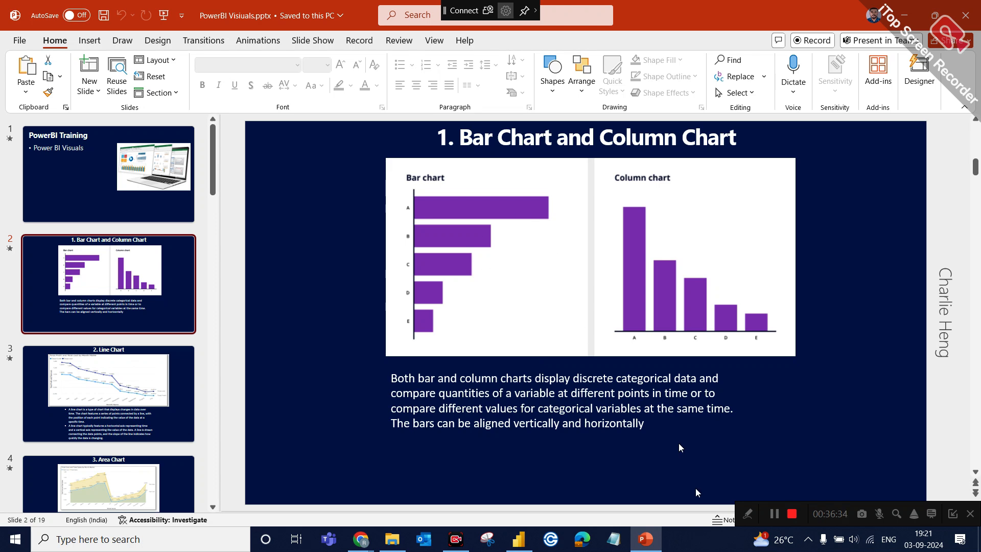
{"action": "left_click", "coordinate": [648, 540]}
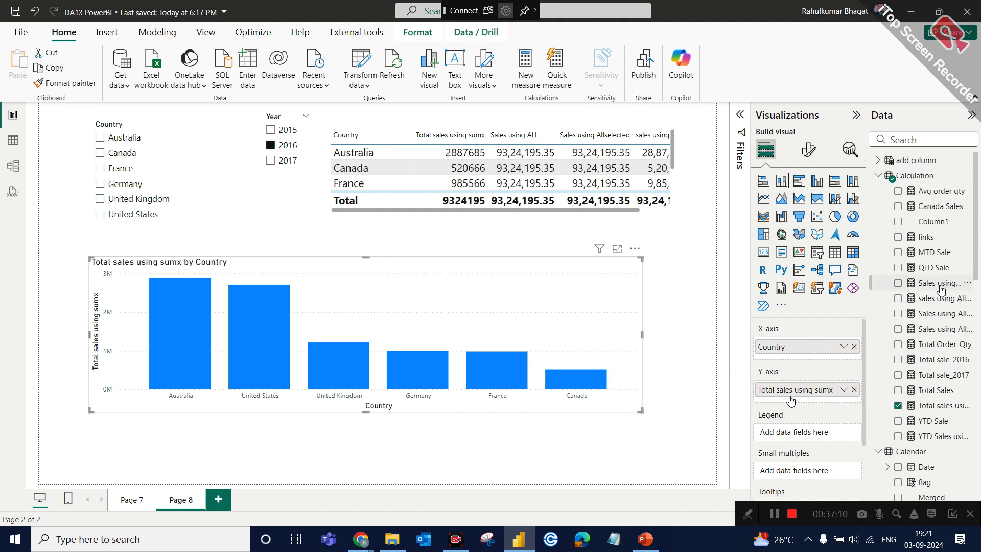
{"action": "scroll", "coordinate": [958, 289], "scroll_direction": "down", "scroll_amount": 3}
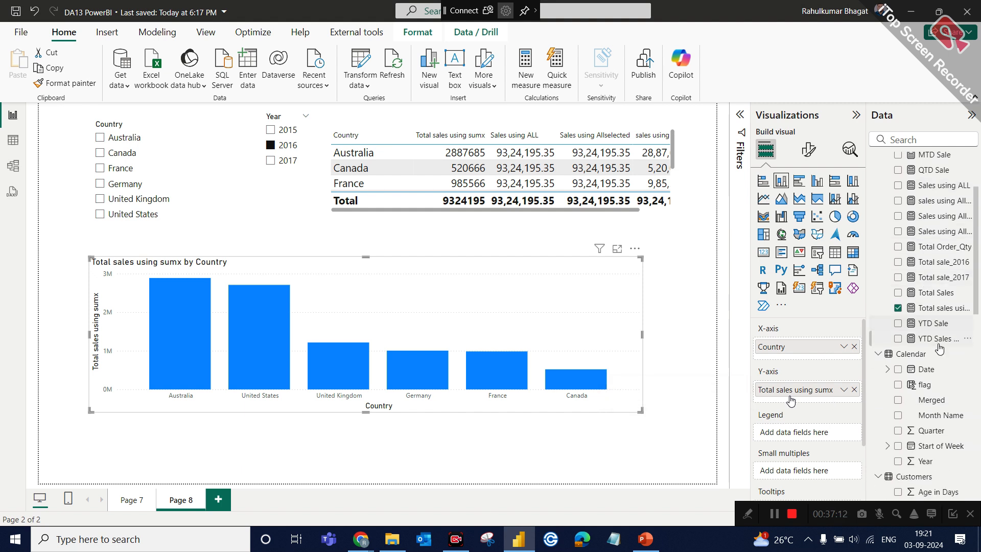
{"action": "scroll", "coordinate": [945, 317], "scroll_direction": "up", "scroll_amount": 2}
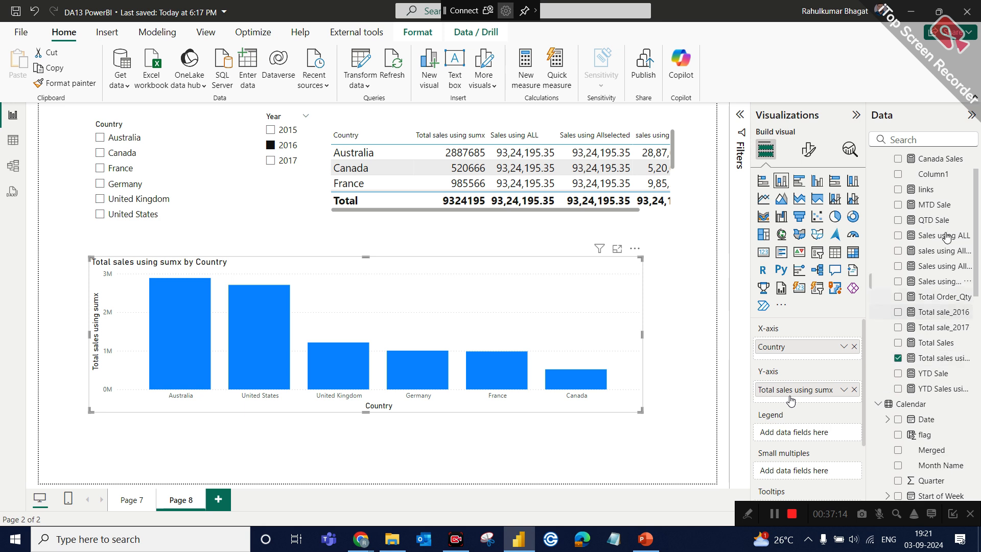
{"action": "scroll", "coordinate": [956, 214], "scroll_direction": "up", "scroll_amount": 2}
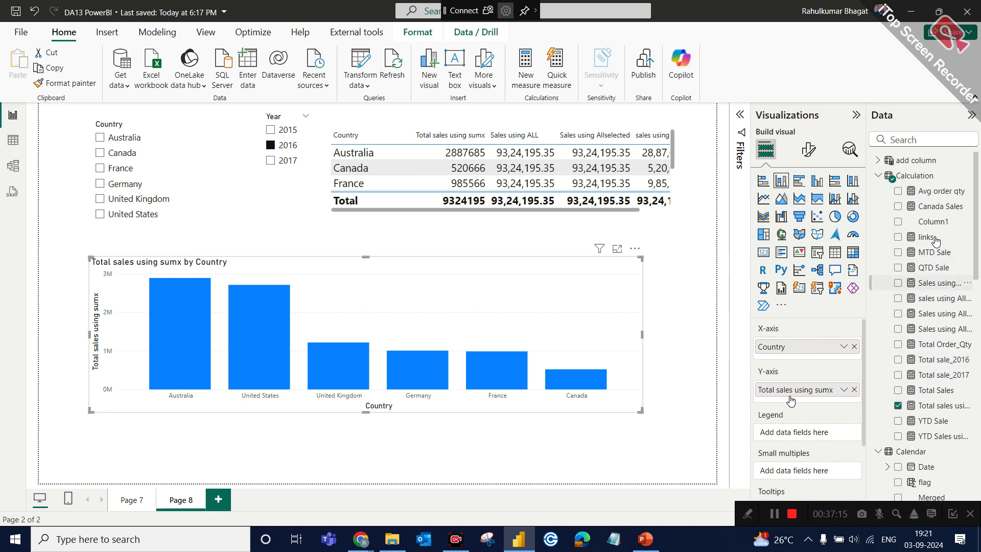
{"action": "left_click", "coordinate": [961, 178]}
{"action": "left_click", "coordinate": [966, 176]}
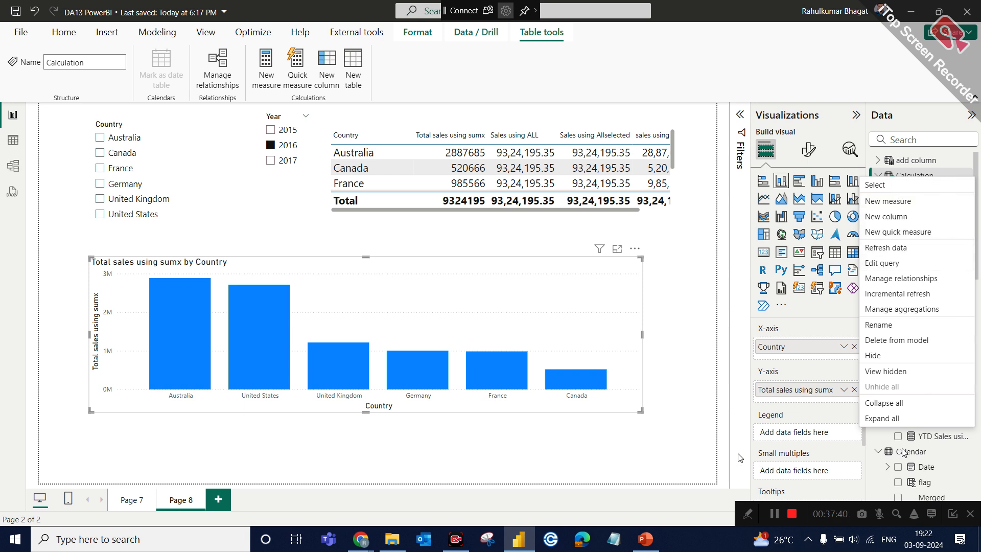
{"action": "left_click", "coordinate": [708, 437]}
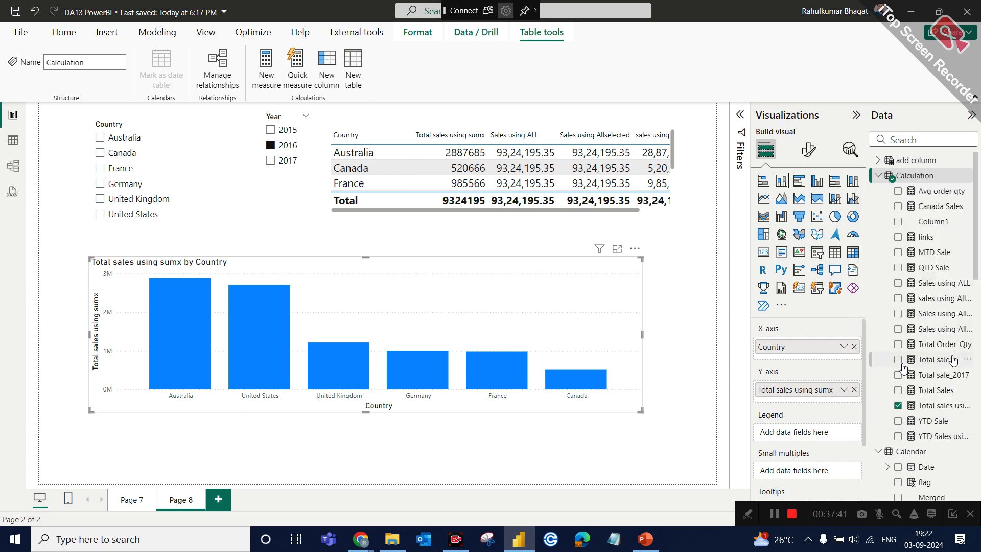
Step: Copy the complete formula of the Total sales using sumx measure
{"action": "left_click", "coordinate": [940, 407]}
{"action": "left_click_drag", "start_coordinate": [403, 125], "coordinate": [75, 121]}
{"action": "key", "text": "ctrl+c"}
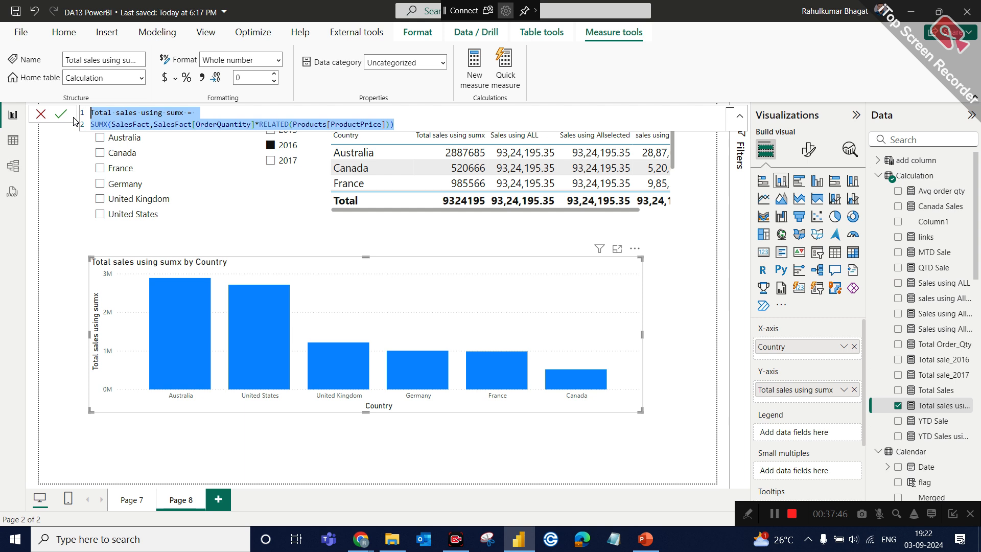
Step: Create a new measure in the Calculation table named "total cost" and insert the copied formula after the equals sign
{"action": "right_click", "coordinate": [963, 177]}
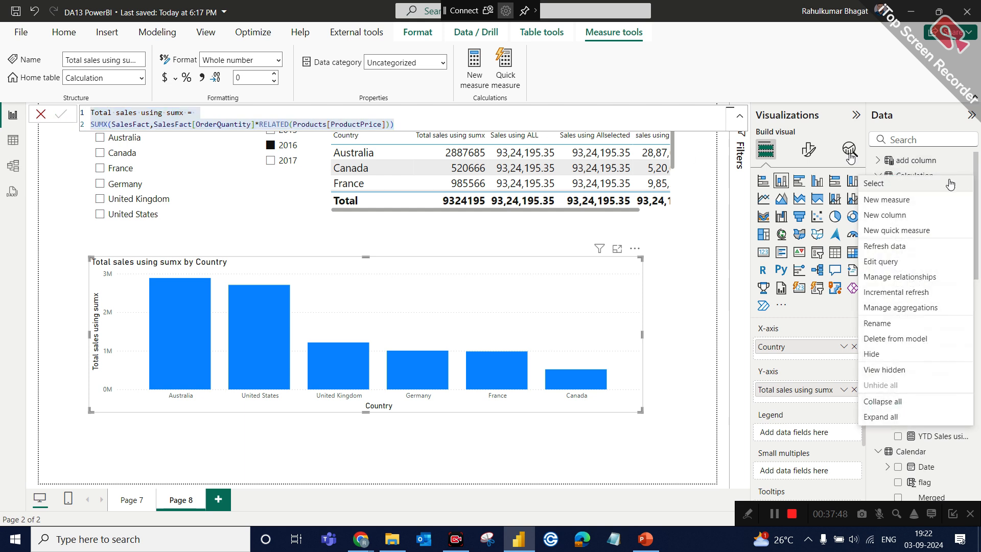
{"action": "left_click", "coordinate": [900, 201]}
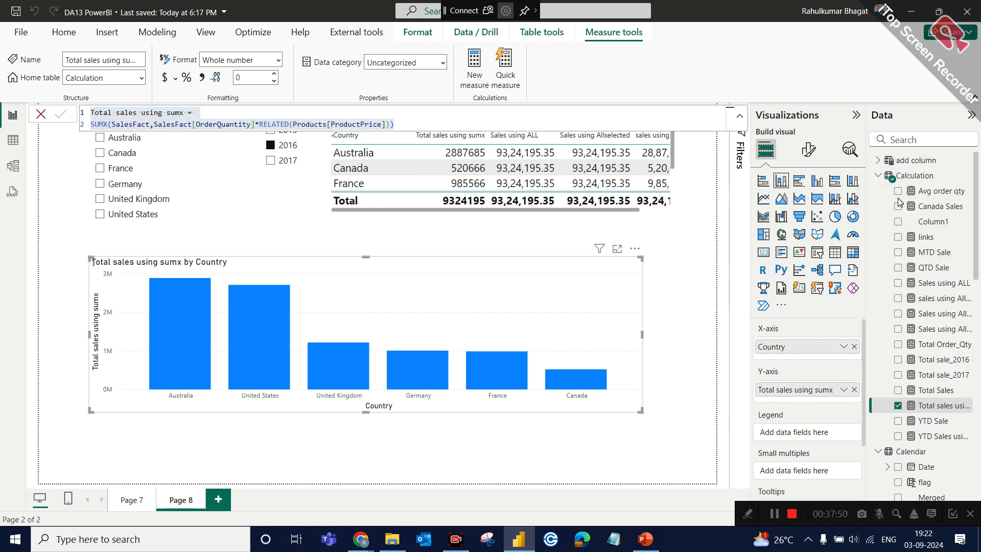
{"action": "type", "text": "t"}
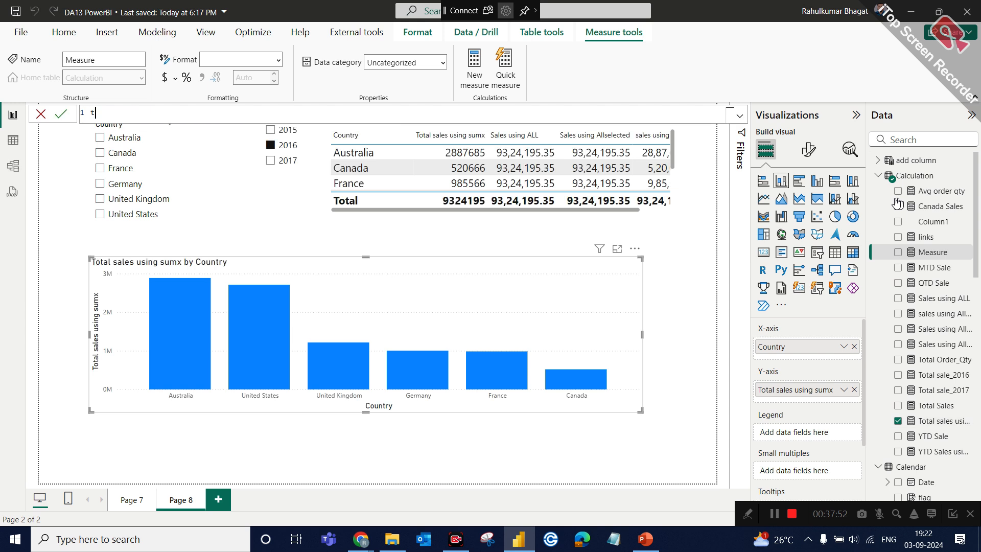
{"action": "type", "text": "otal cost = V"}
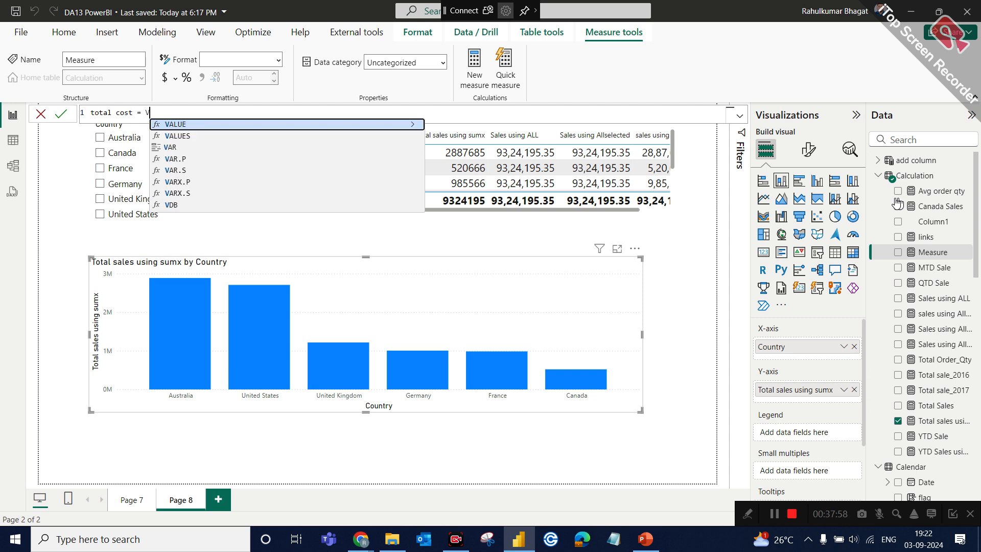
{"action": "key", "text": "BackSpace"}
{"action": "key", "text": "ctrl+v"}
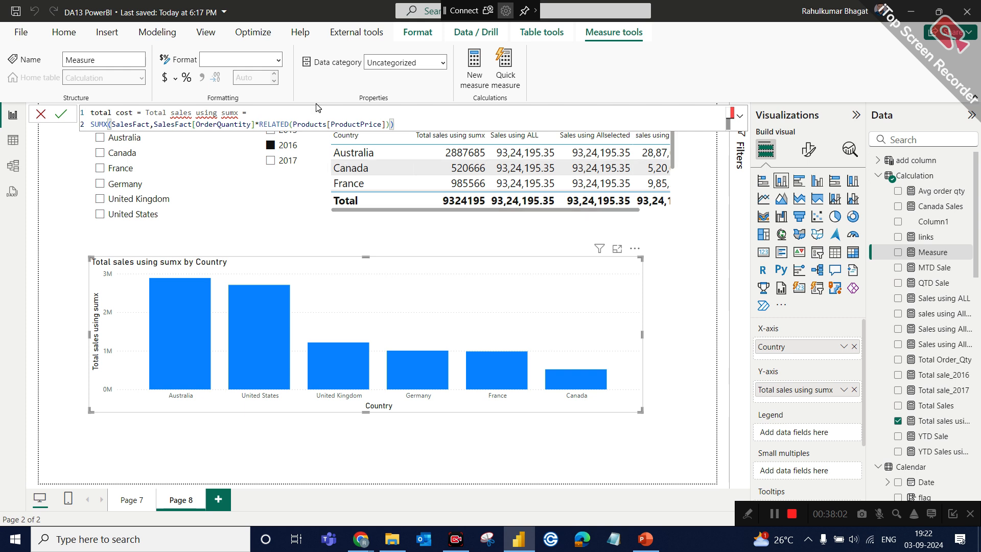
Step: Remove the leftover "Total sales using sumx =" text from the total cost formula, keeping the SUMX expression
{"action": "left_click", "coordinate": [285, 116]}
{"action": "key", "text": "BackSpace"}
{"action": "key", "text": "BackSpace"}
{"action": "key", "text": "BackSpace"}
{"action": "key", "text": "BackSpace"}
{"action": "key", "text": "BackSpace"}
{"action": "key", "text": "BackSpace"}
{"action": "key", "text": "BackSpace"}
{"action": "key", "text": "BackSpace"}
{"action": "key", "text": "BackSpace"}
{"action": "key", "text": "BackSpace"}
{"action": "key", "text": "BackSpace"}
{"action": "key", "text": "BackSpace"}
{"action": "key", "text": "BackSpace"}
{"action": "key", "text": "BackSpace"}
{"action": "key", "text": "BackSpace"}
{"action": "key", "text": "BackSpace"}
{"action": "key", "text": "BackSpace"}
{"action": "key", "text": "BackSpace"}
{"action": "key", "text": "BackSpace"}
{"action": "key", "text": "BackSpace"}
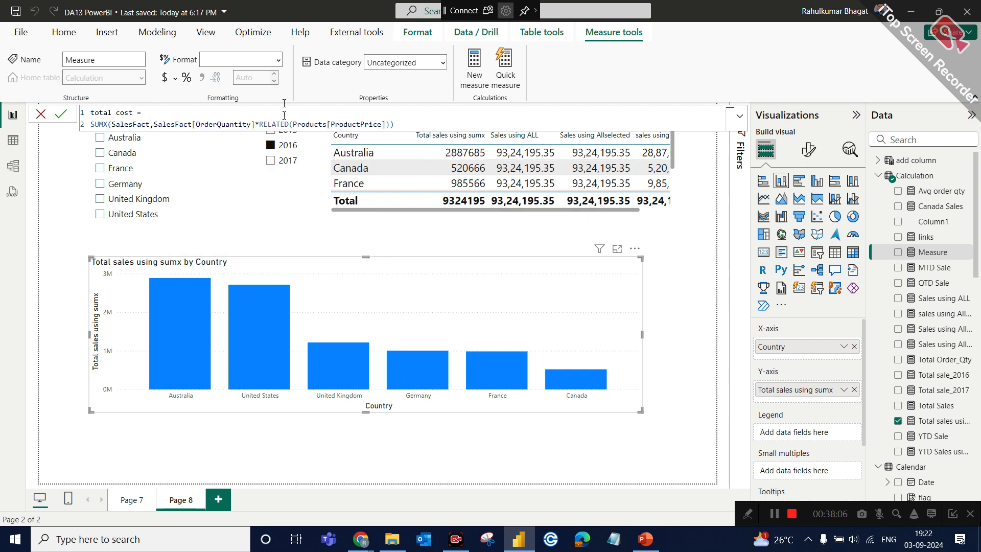
Step: Replace Products[ProductPrice] with Products[ProductCost] in the total cost formula and commit the measure
{"action": "left_click", "coordinate": [384, 124]}
{"action": "key", "text": "BackSpace"}
{"action": "key", "text": "BackSpace"}
{"action": "key", "text": "BackSpace"}
{"action": "key", "text": "BackSpace"}
{"action": "key", "text": "BackSpace"}
{"action": "key", "text": "BackSpace"}
{"action": "key", "text": "Down"}
{"action": "key", "text": "Tab"}
{"action": "key", "text": "Return"}
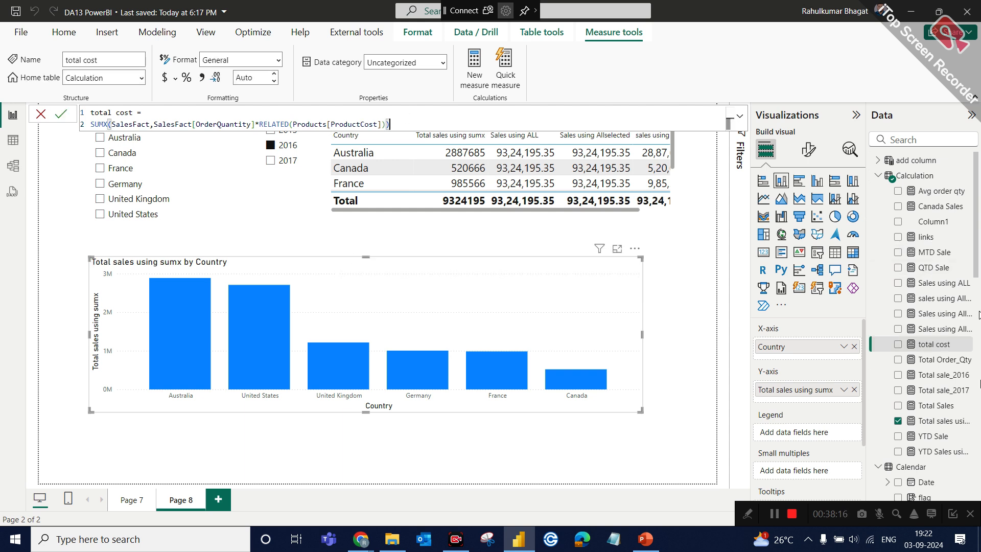
Step: Add total cost to the column chart's Y-axis above Total sales using sumx and inspect Australia's stacked segments
{"action": "left_click_drag", "start_coordinate": [941, 353], "coordinate": [828, 393]}
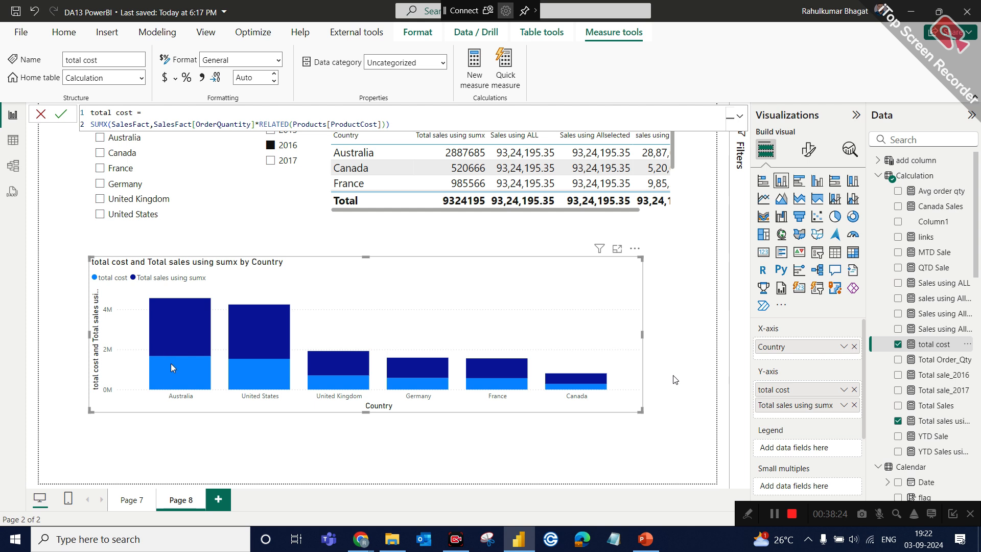
{"action": "mouse_move", "coordinate": [172, 365]}
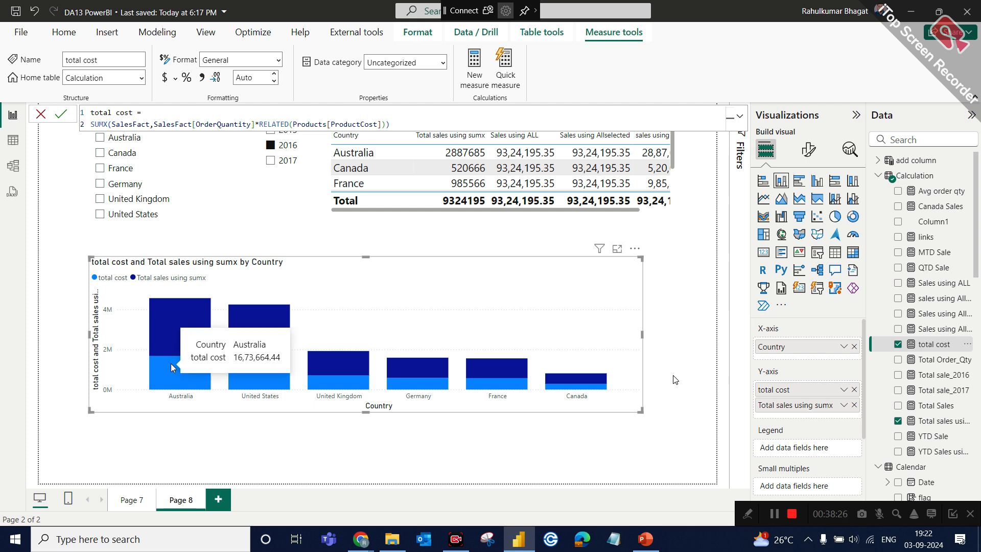
{"action": "mouse_move", "coordinate": [176, 330]}
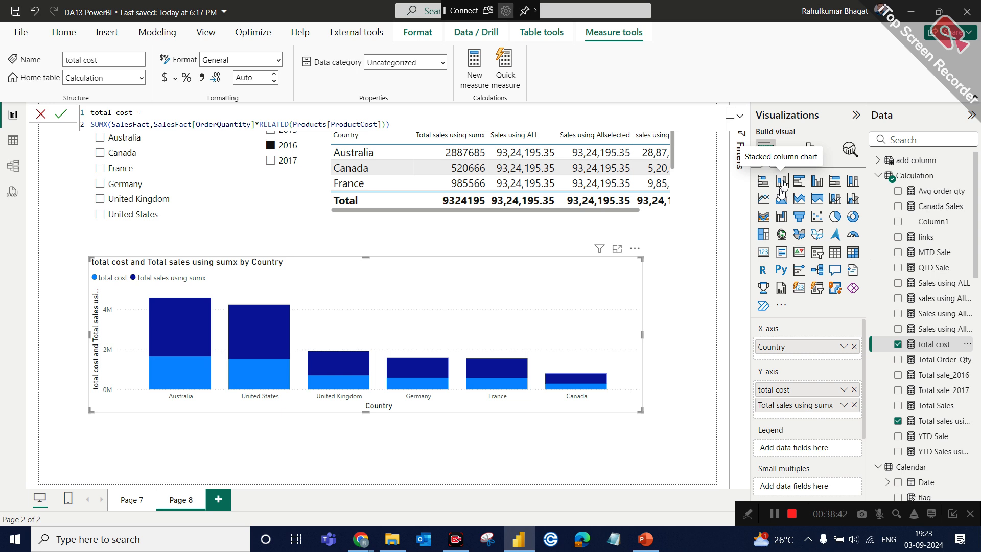
Step: Show the chart as a 100% stacked column chart, inspect the France and Australia percentages, and switch back to a stacked column chart
{"action": "left_click", "coordinate": [852, 182]}
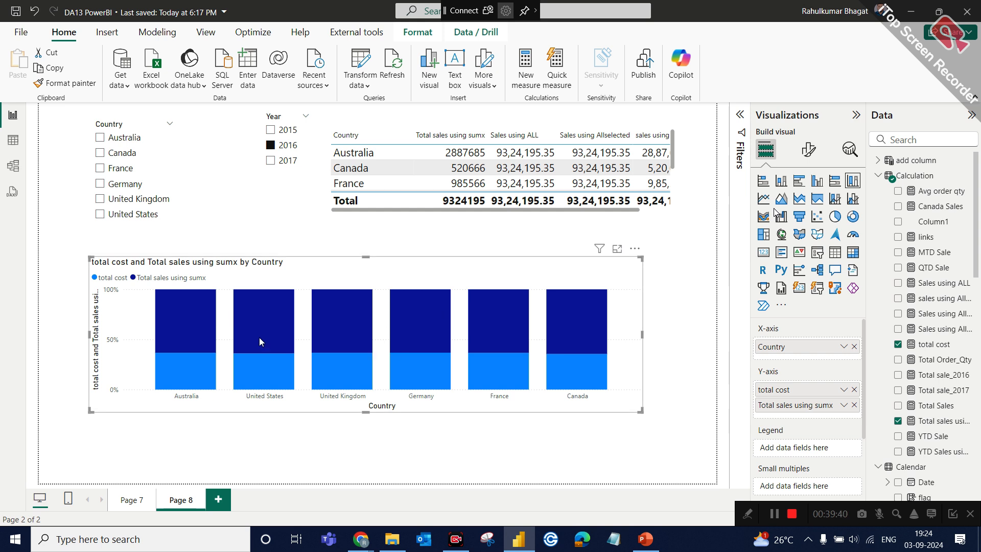
{"action": "mouse_move", "coordinate": [528, 317]}
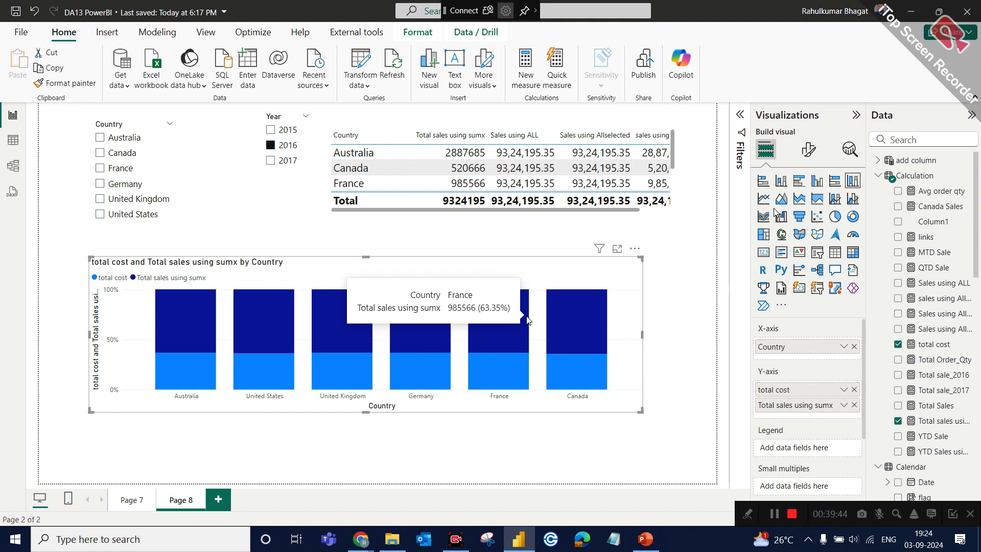
{"action": "mouse_move", "coordinate": [180, 314]}
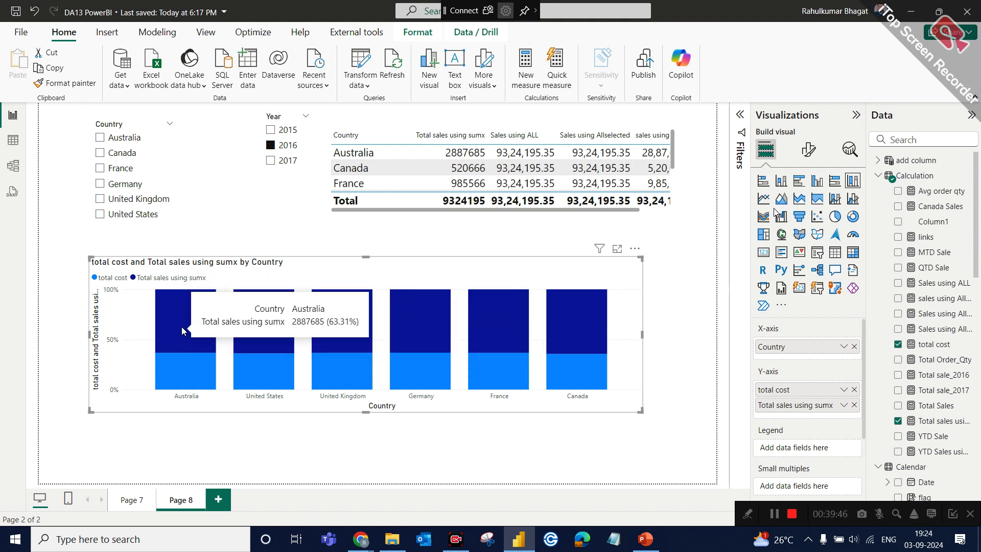
{"action": "mouse_move", "coordinate": [182, 360]}
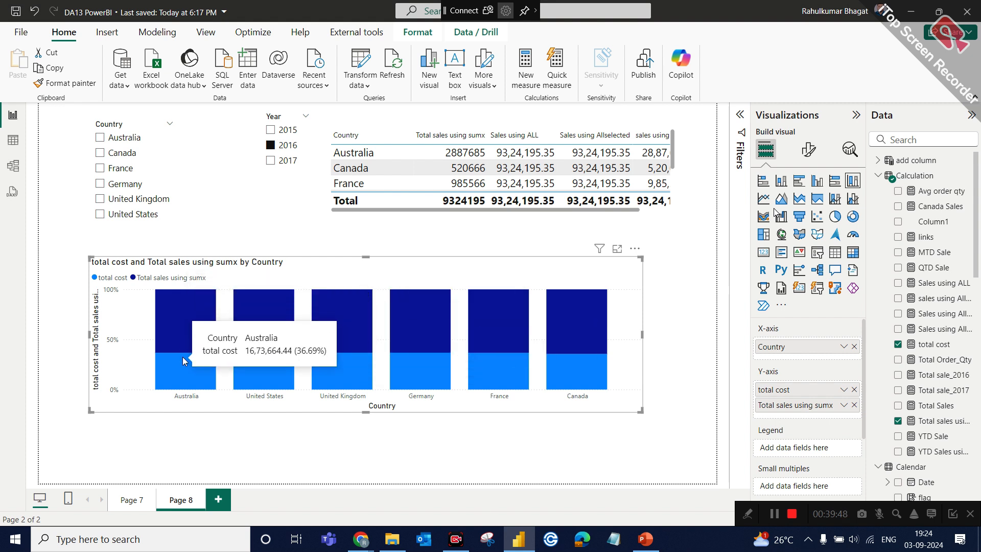
{"action": "left_click", "coordinate": [781, 182]}
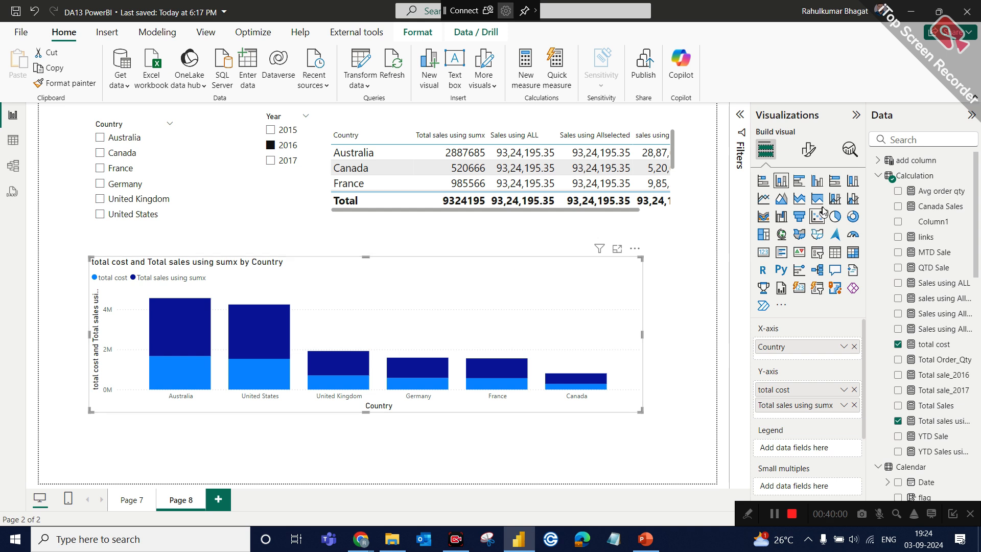
{"action": "left_click", "coordinate": [781, 180]}
Step: Open the Line Chart slide in PowerPoint and examine it, briefly checking the available visual types in Power BI
{"action": "left_click", "coordinate": [647, 538]}
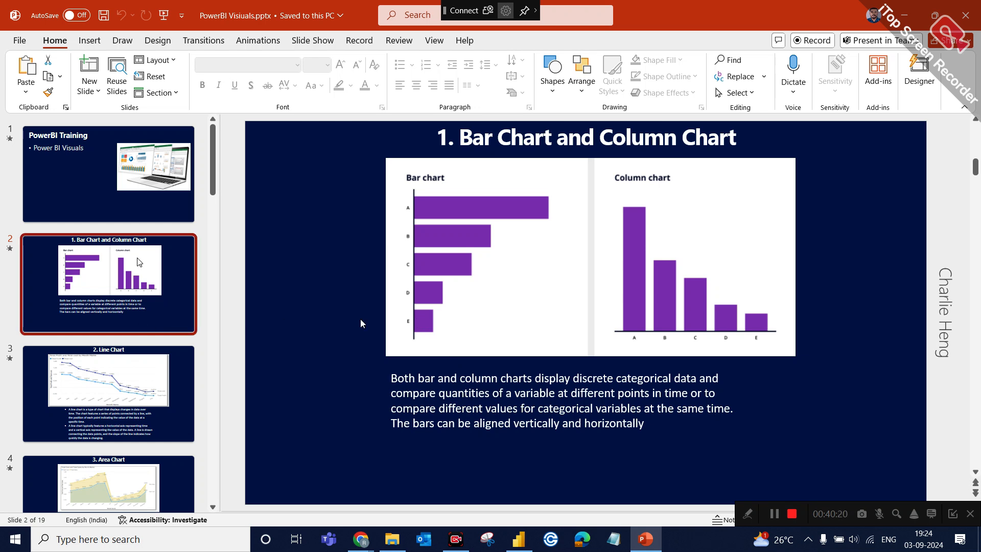
{"action": "left_click", "coordinate": [168, 360]}
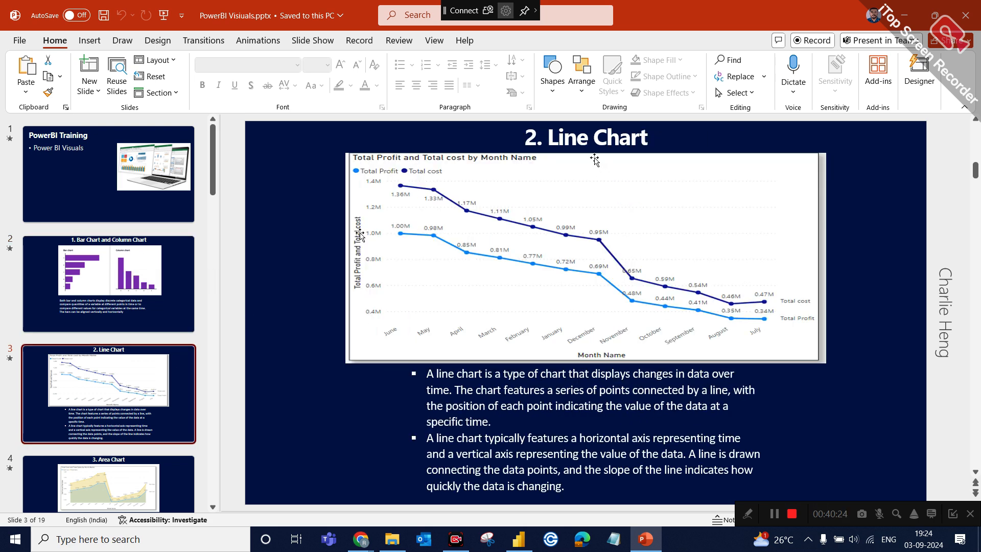
{"action": "left_click", "coordinate": [513, 516]}
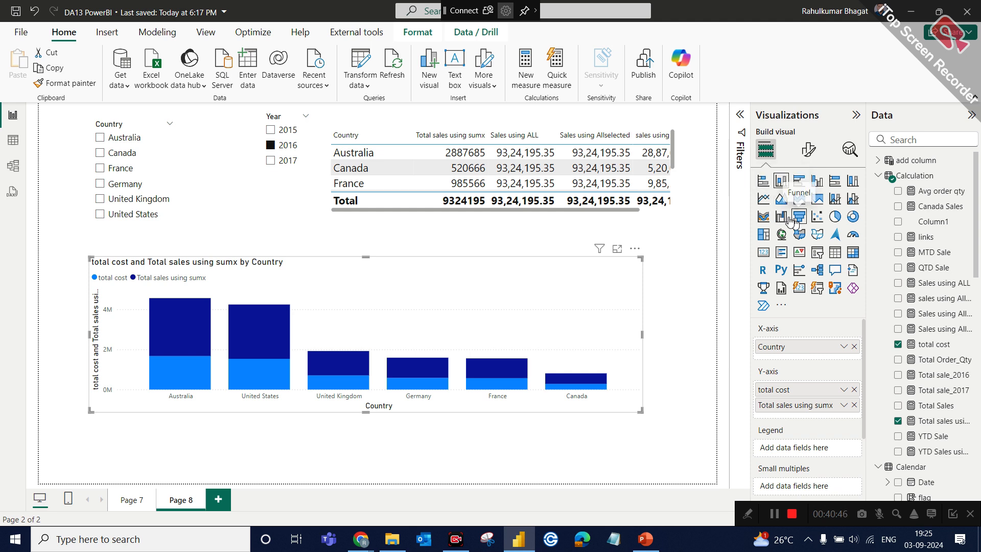
{"action": "left_click", "coordinate": [645, 539]}
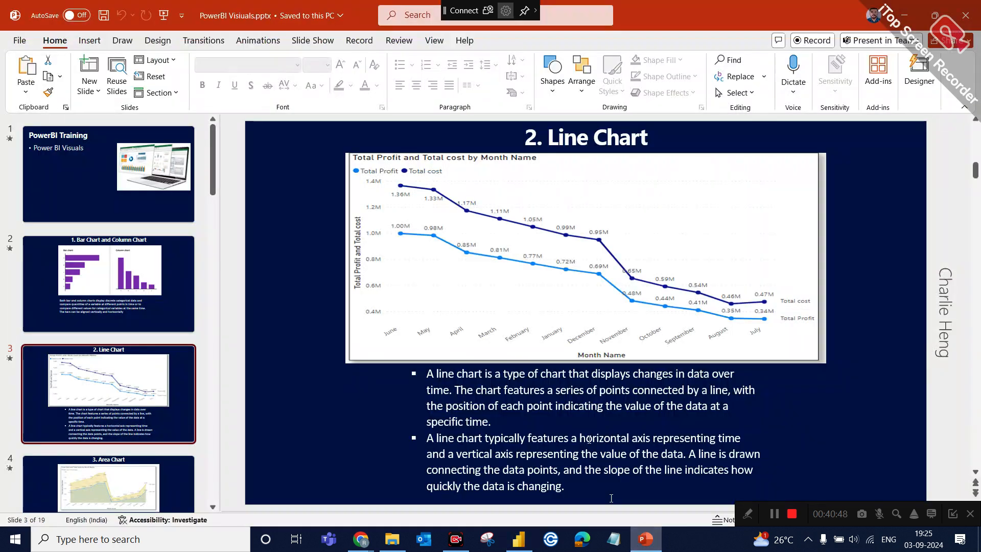